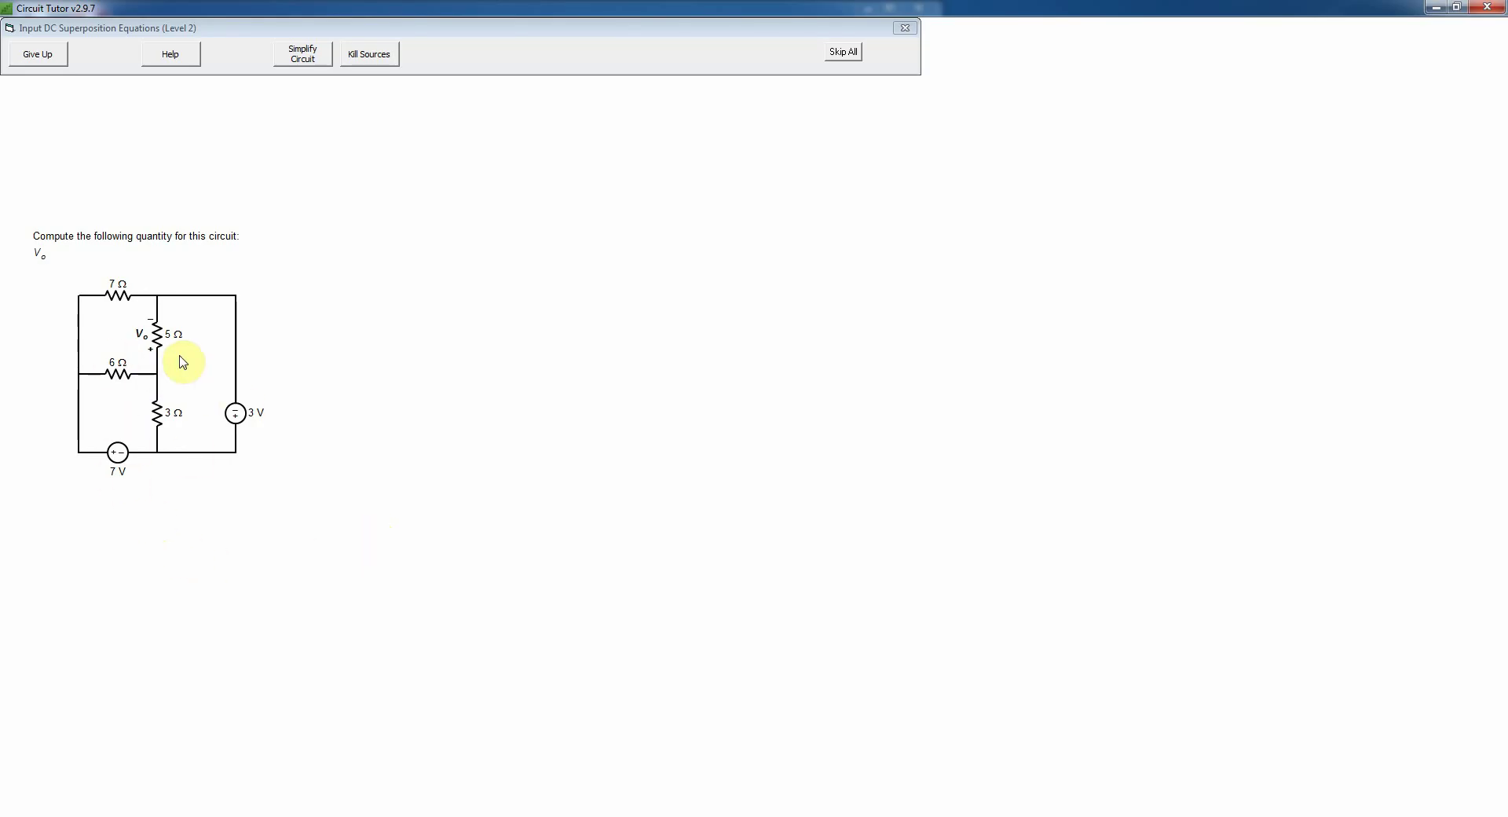
Enter source-killing mode and widen the Kill Mode instructions PDF by hiding Acrobat's Tools pane
left_click(357, 59)
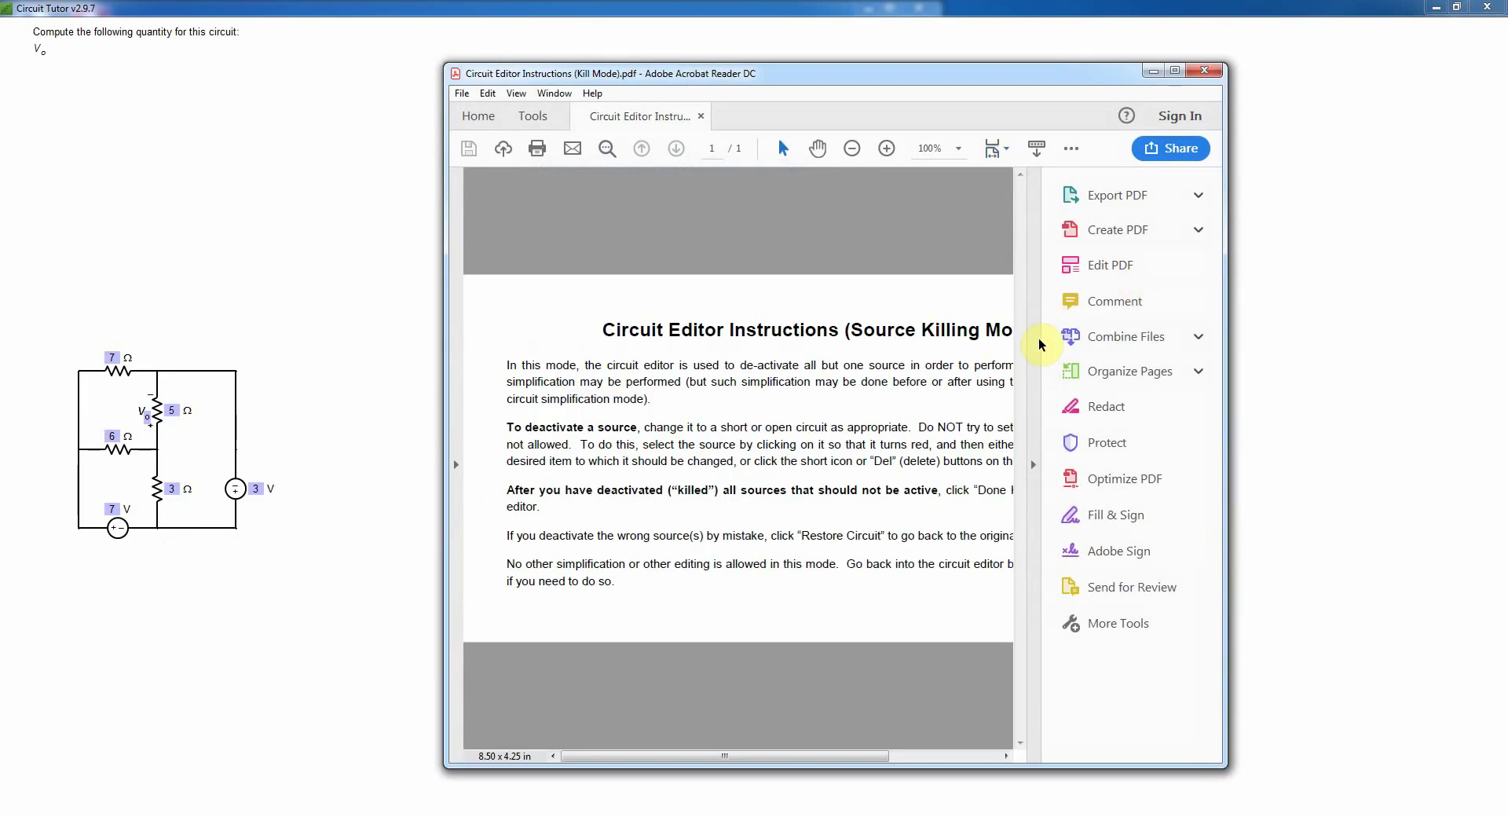
left_click(1034, 467)
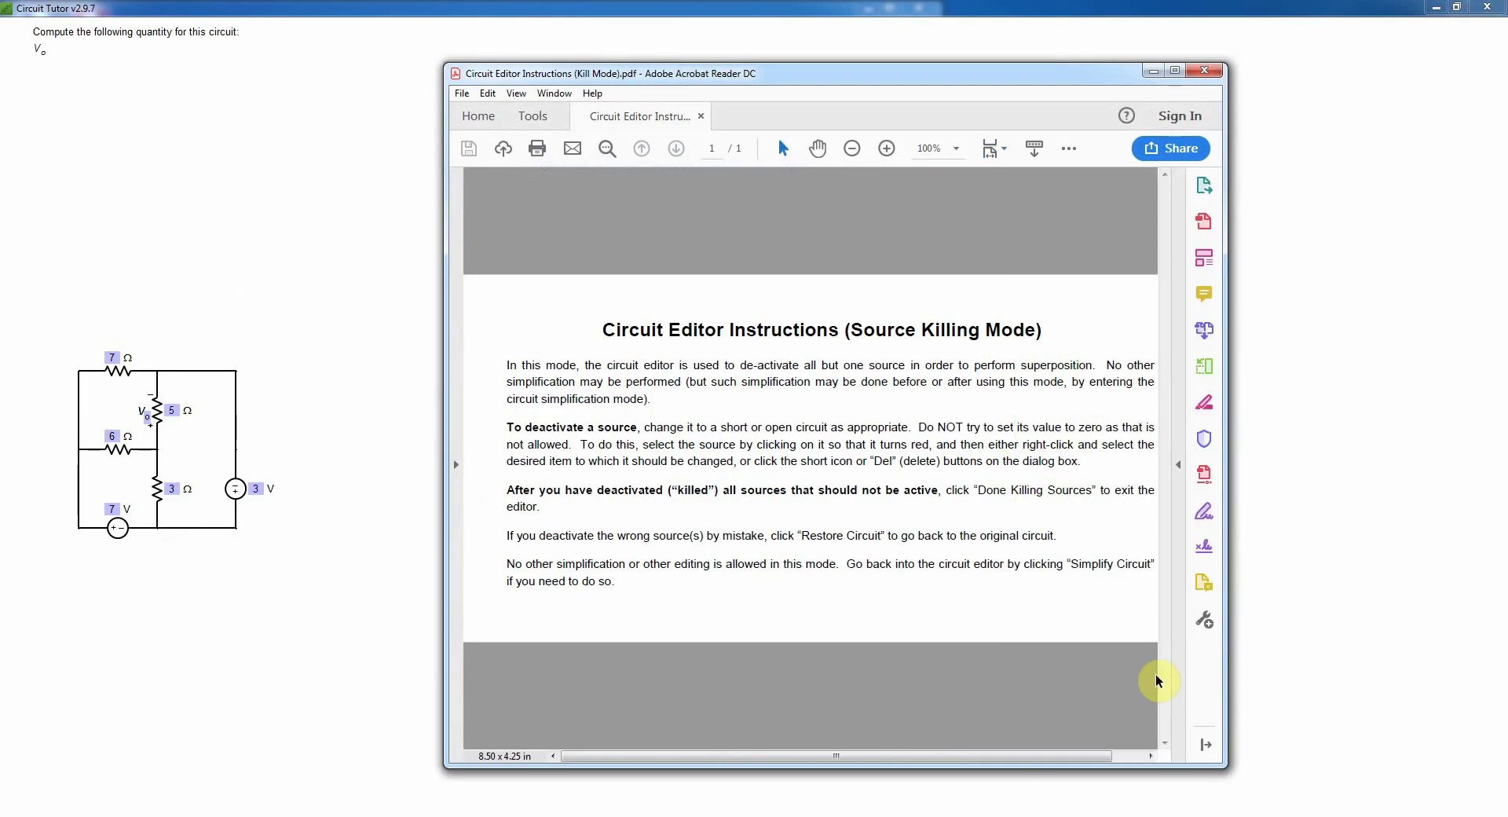
left_click(1205, 745)
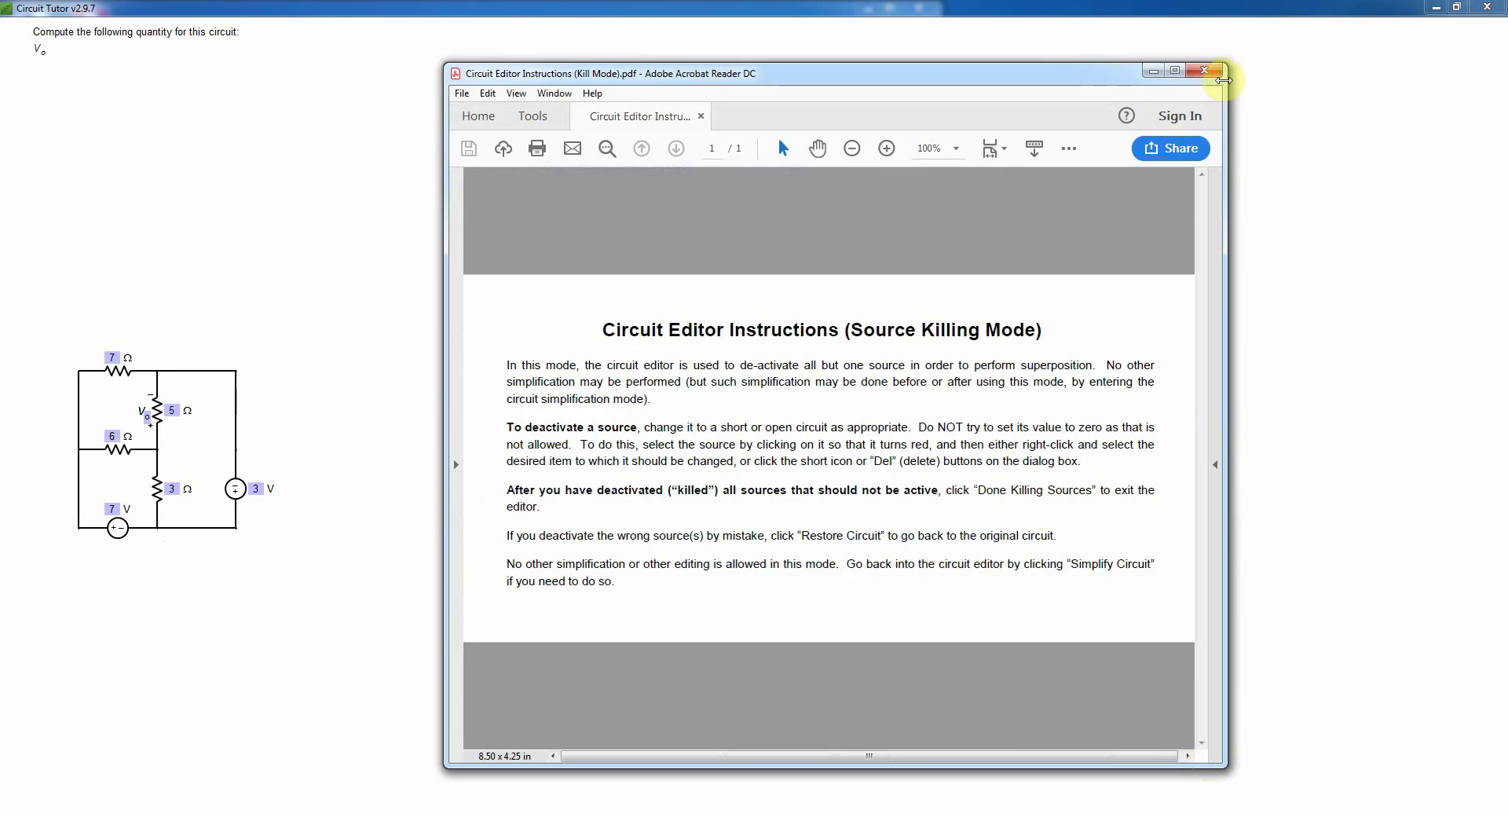
Short out the 3 V source so only the 7 V source remains, and finish killing sources
left_click(1218, 72)
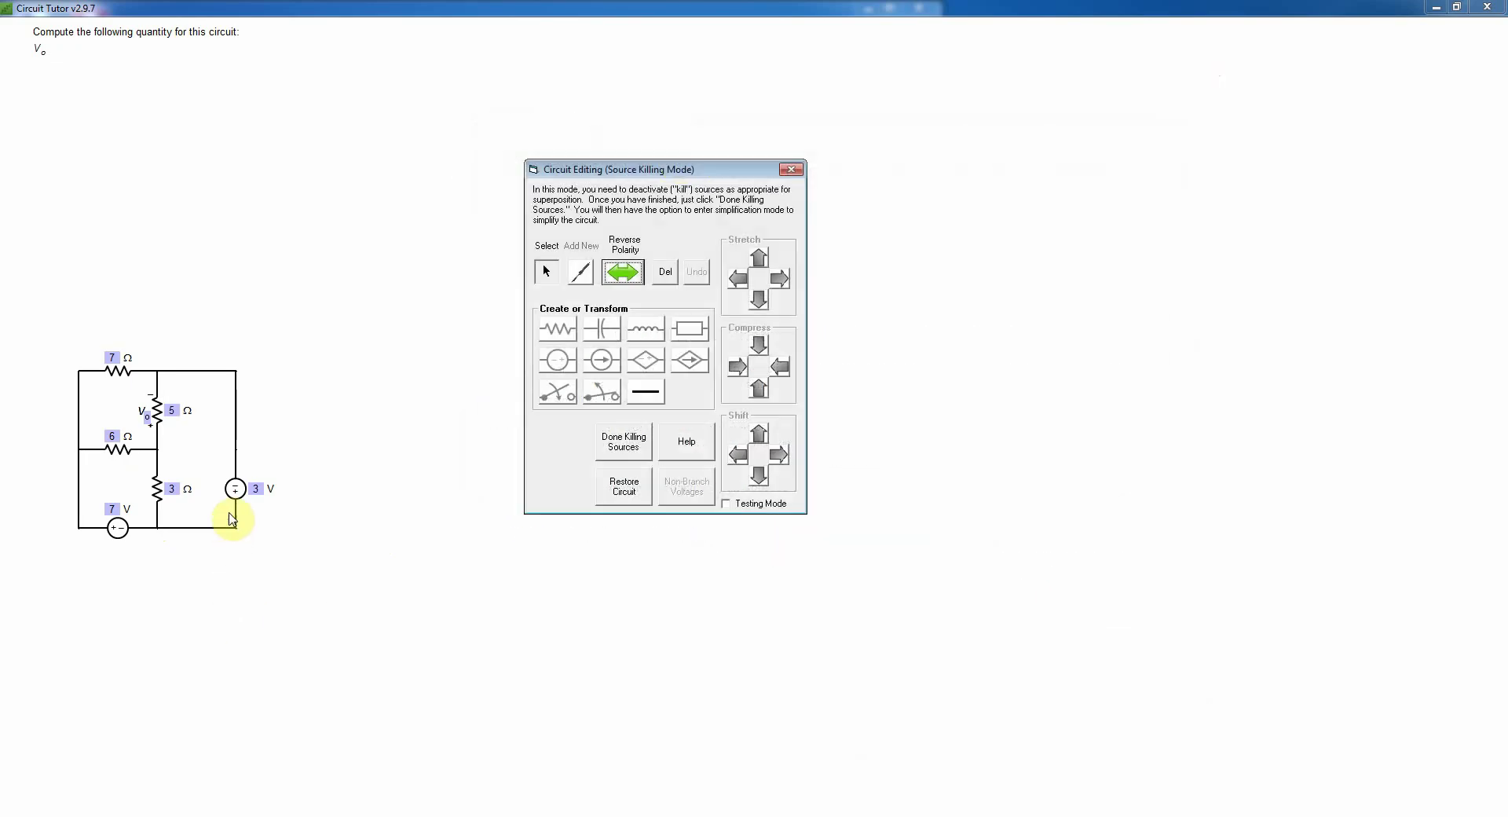
left_click(235, 489)
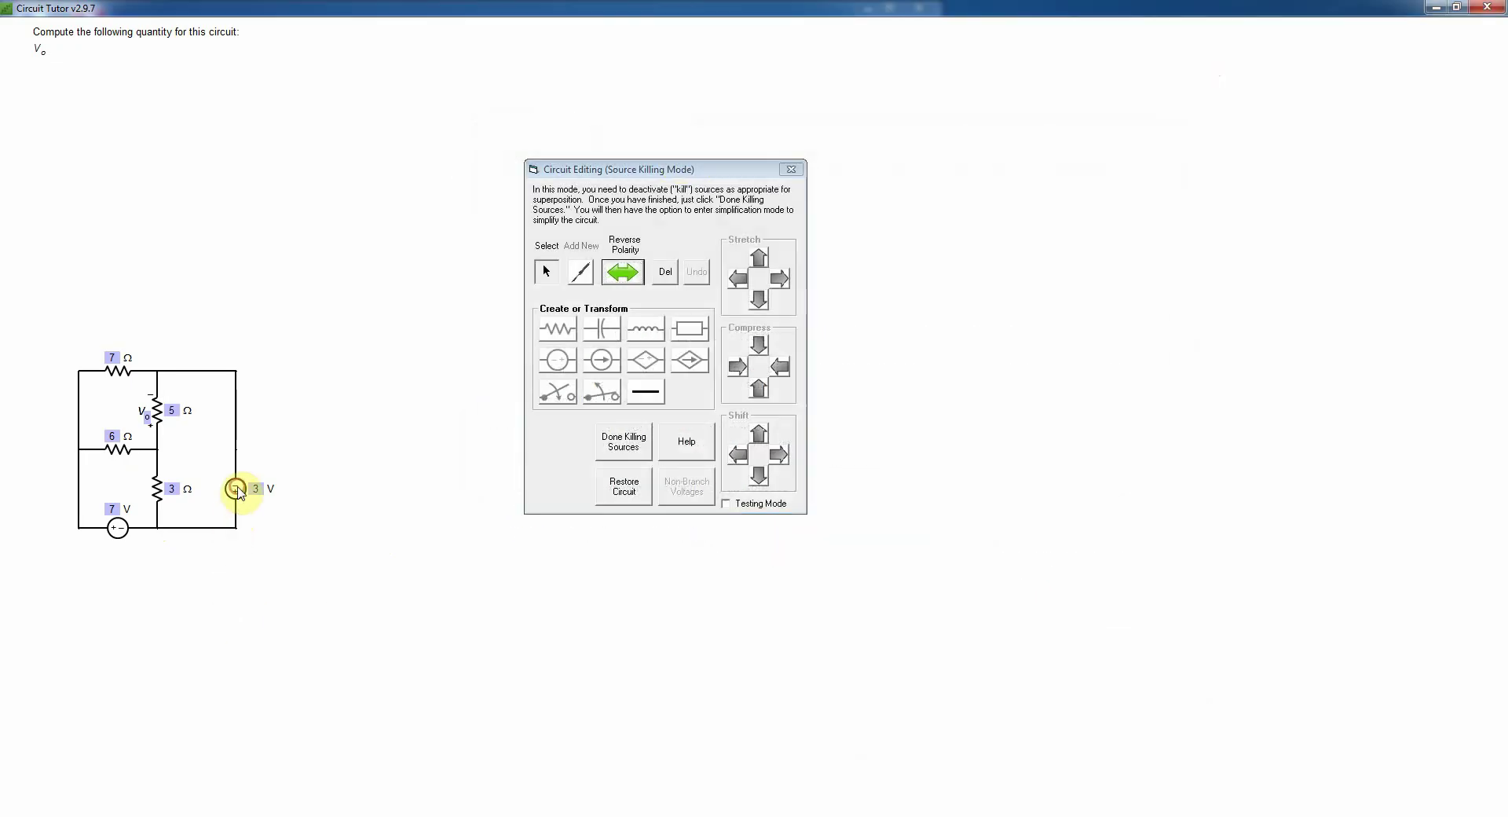
left_click(659, 395)
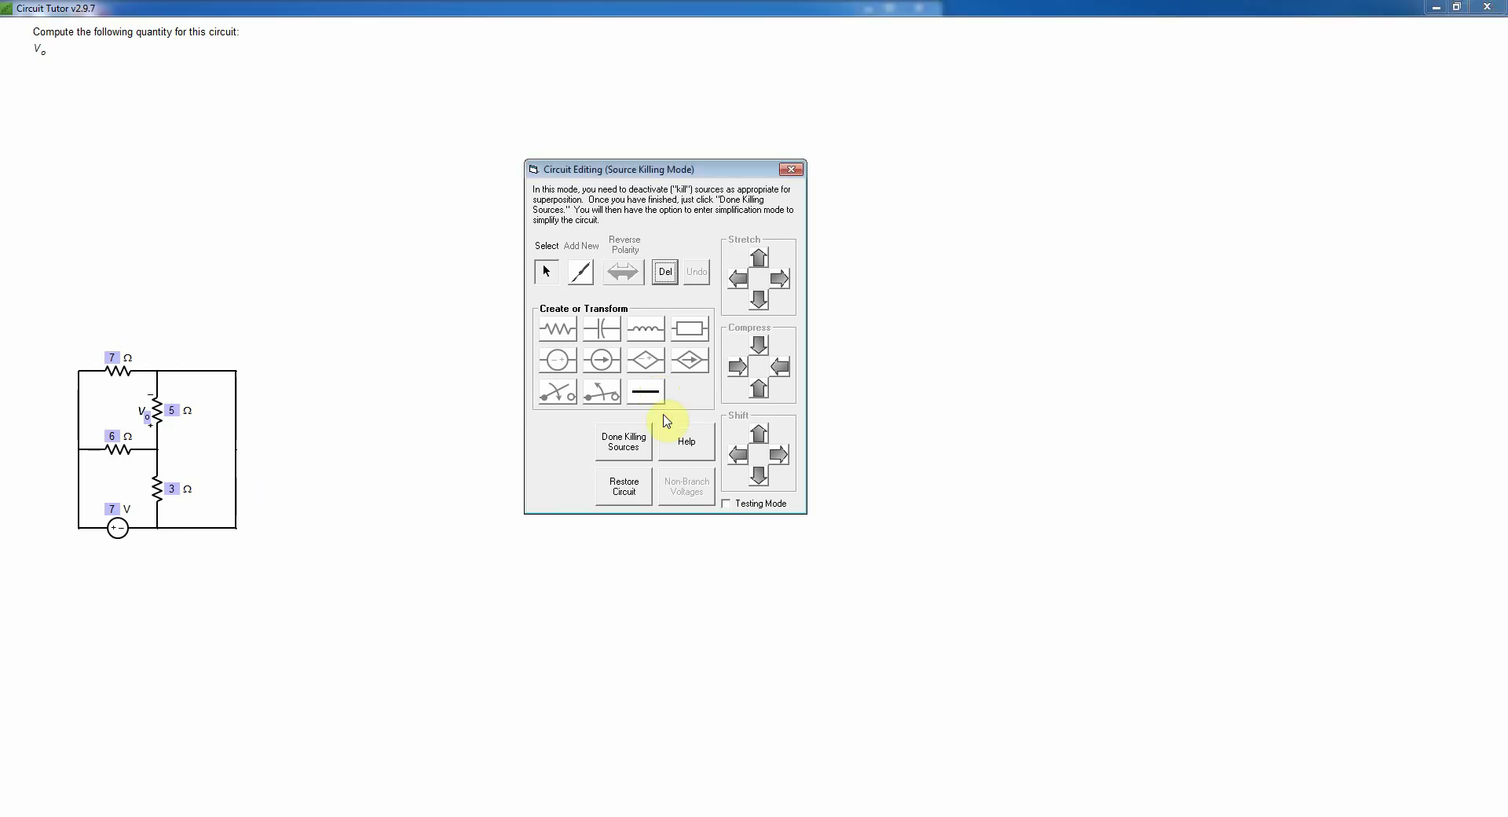
left_click(628, 448)
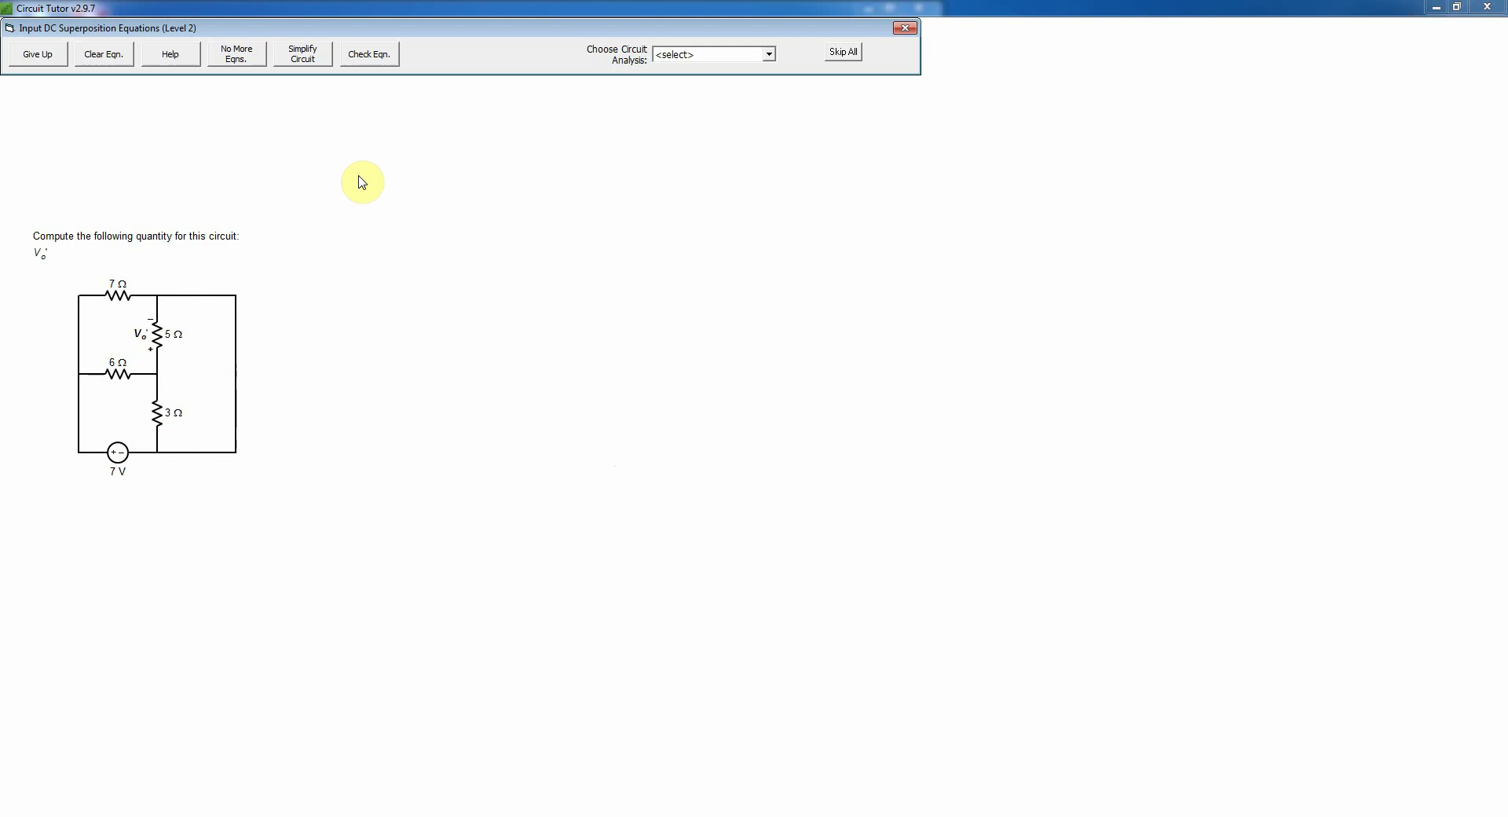
Delete the shorted 3 Ω resistor and get the 1.88 Ω combination confirmed correct
left_click(304, 56)
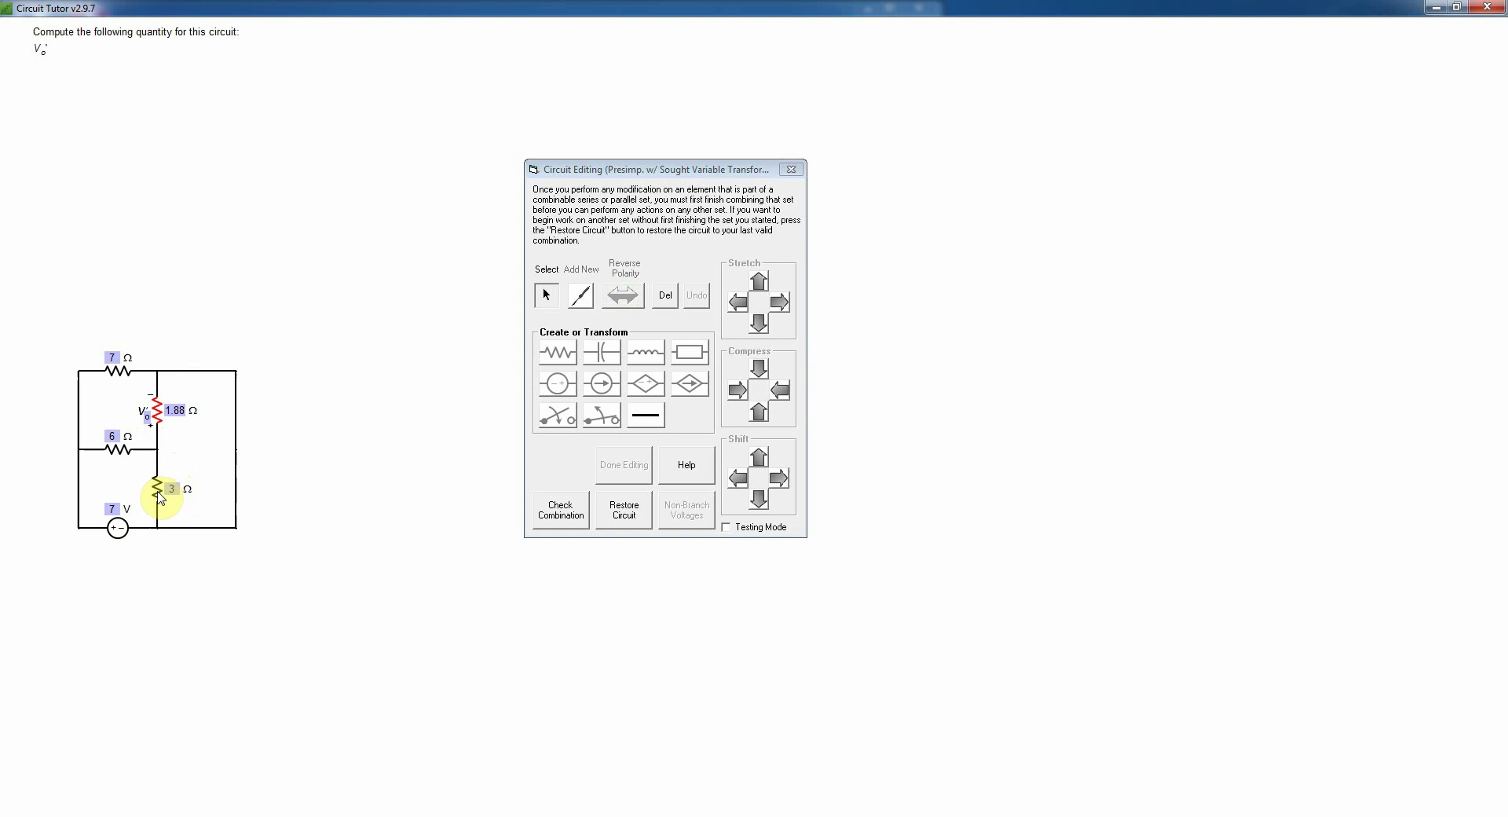
left_click(157, 490)
key("Delete")
left_click(559, 507)
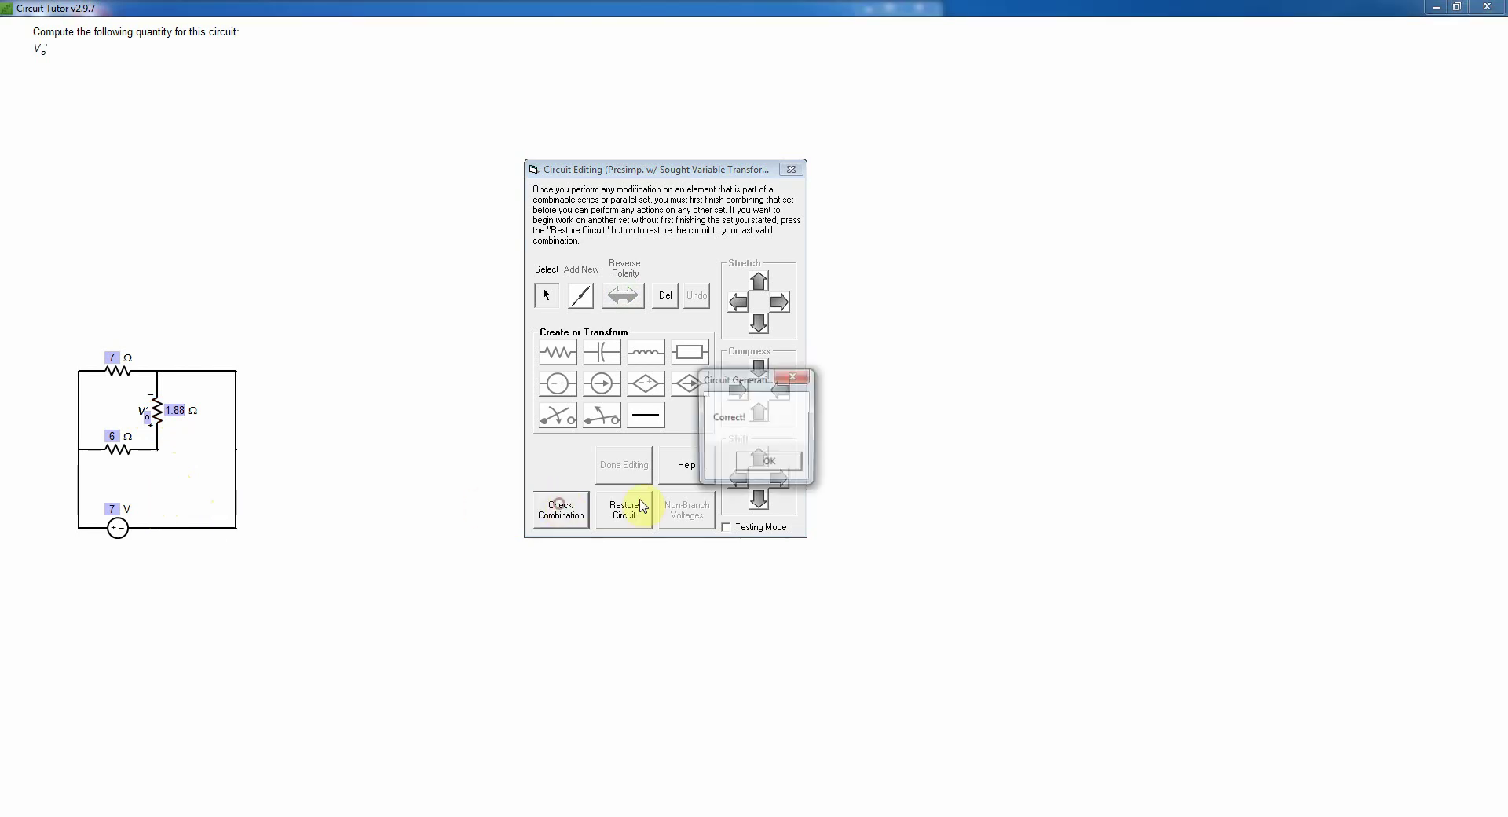
left_click(766, 468)
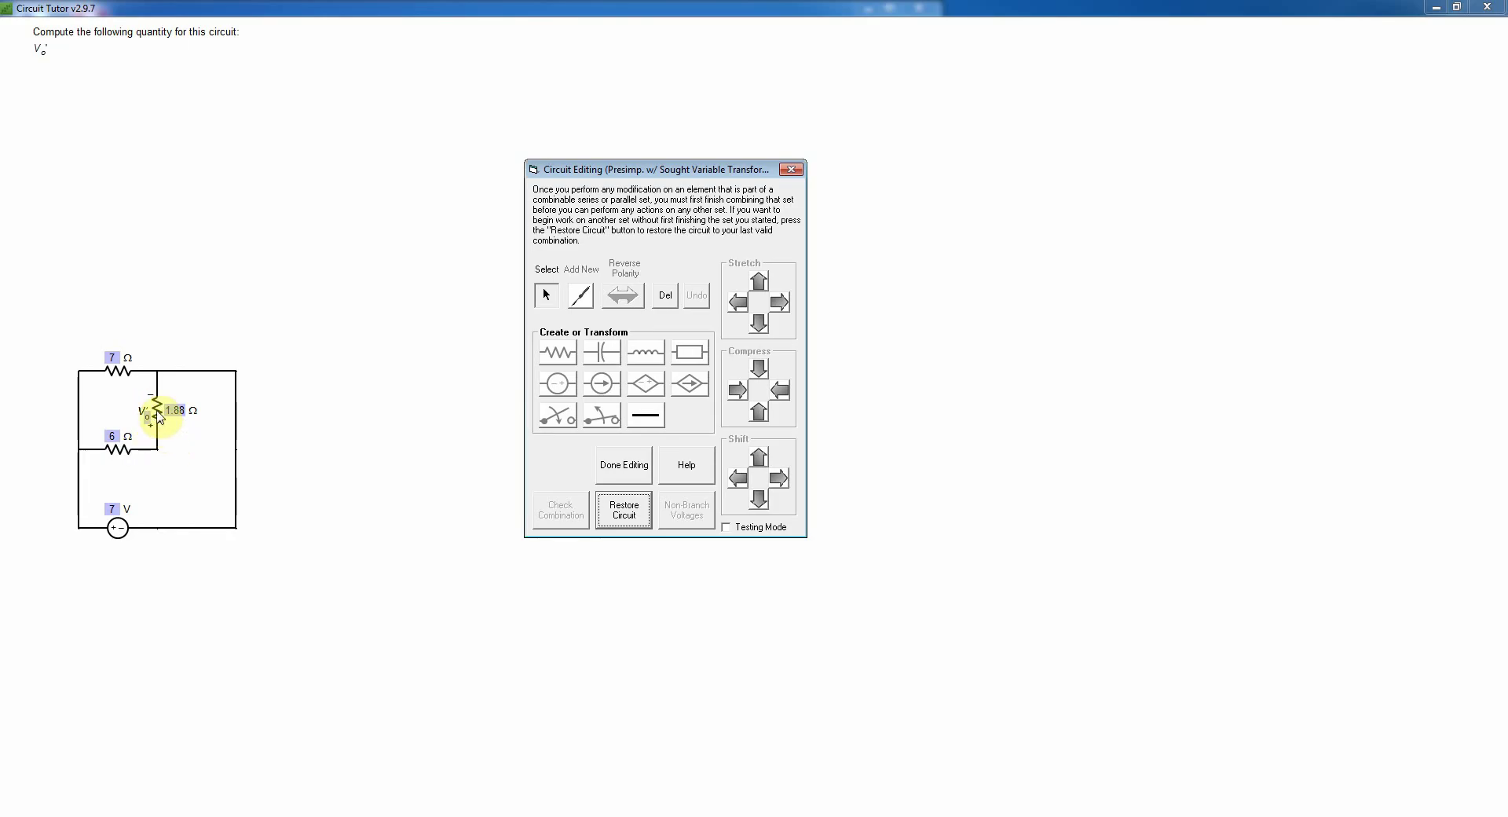
Mark an upward current through the 1.88 Ω resistor as the sought variable
left_click(157, 408)
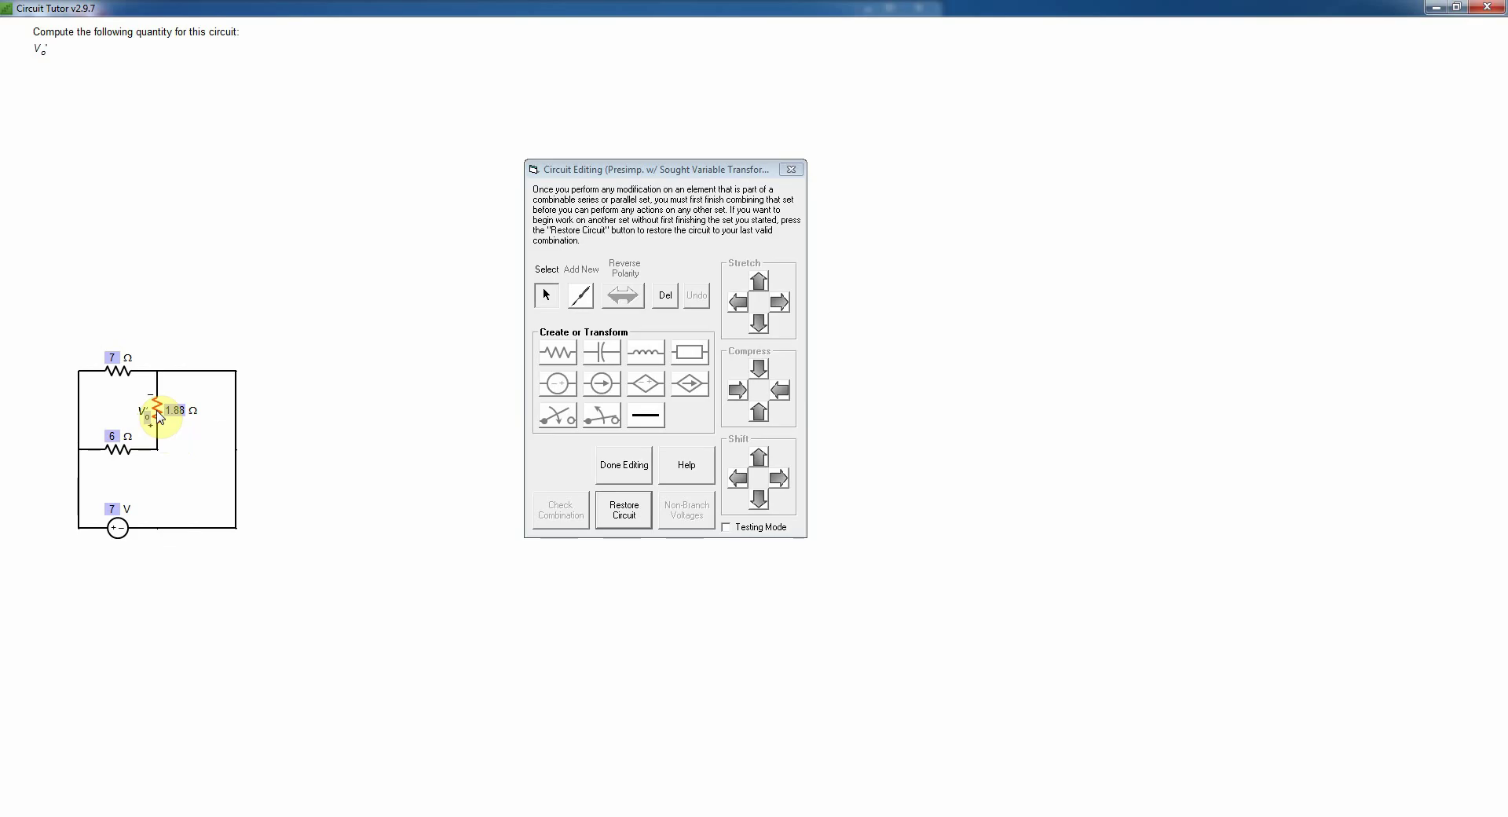
right_click(157, 410)
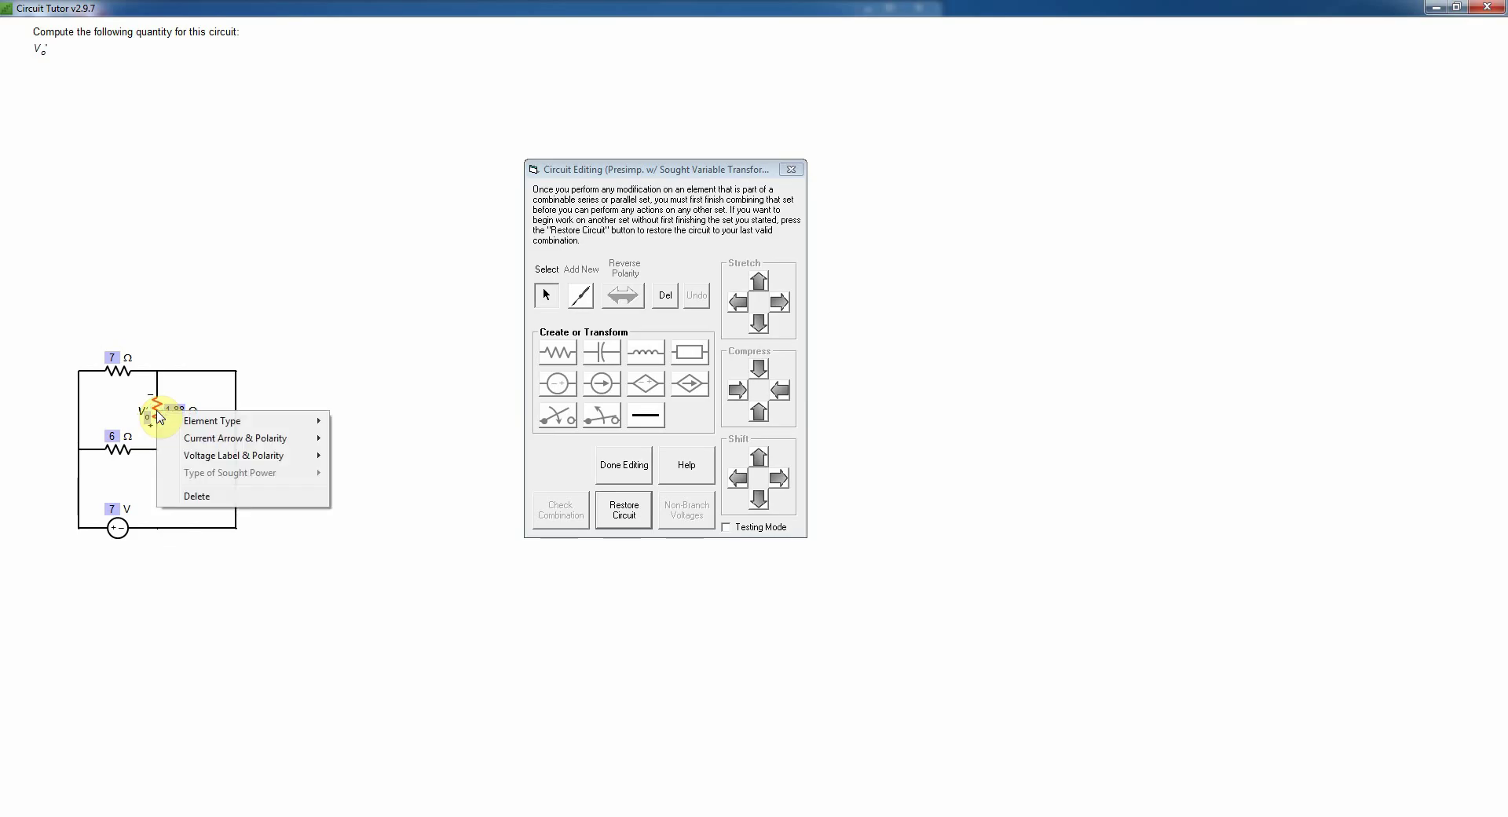
mouse_move(202, 438)
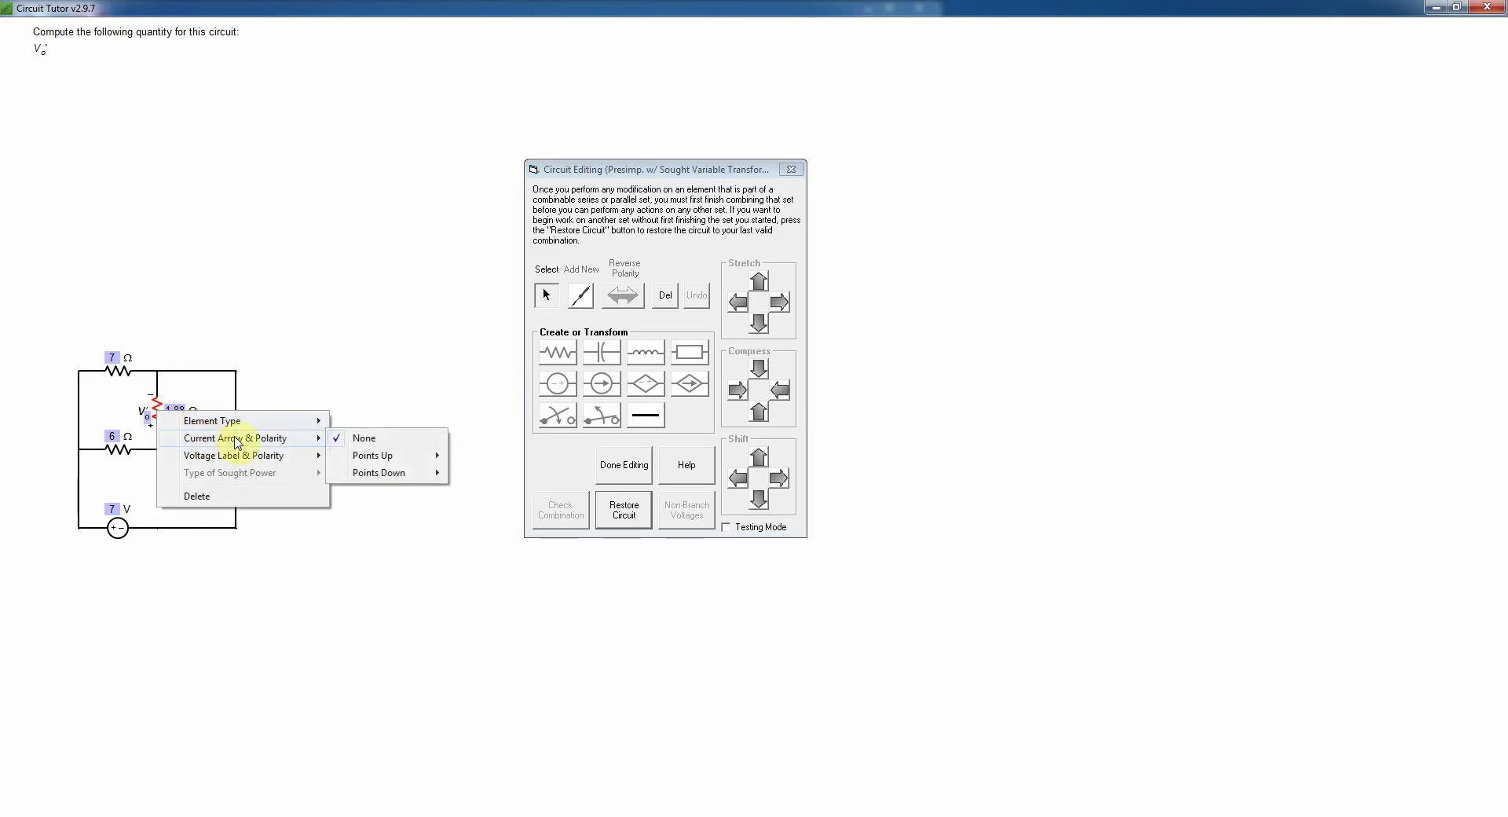
mouse_move(380, 458)
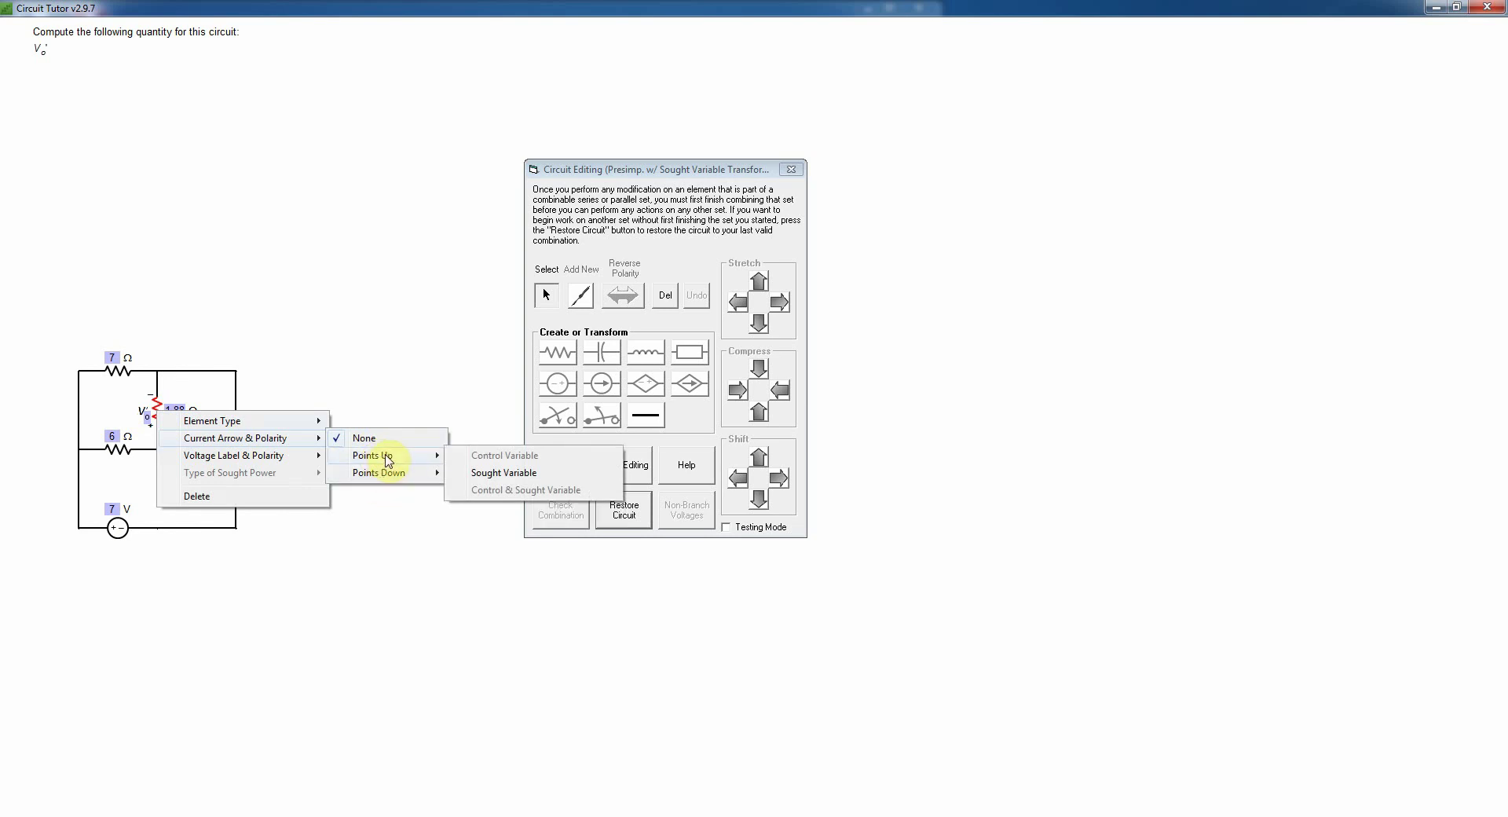
left_click(514, 472)
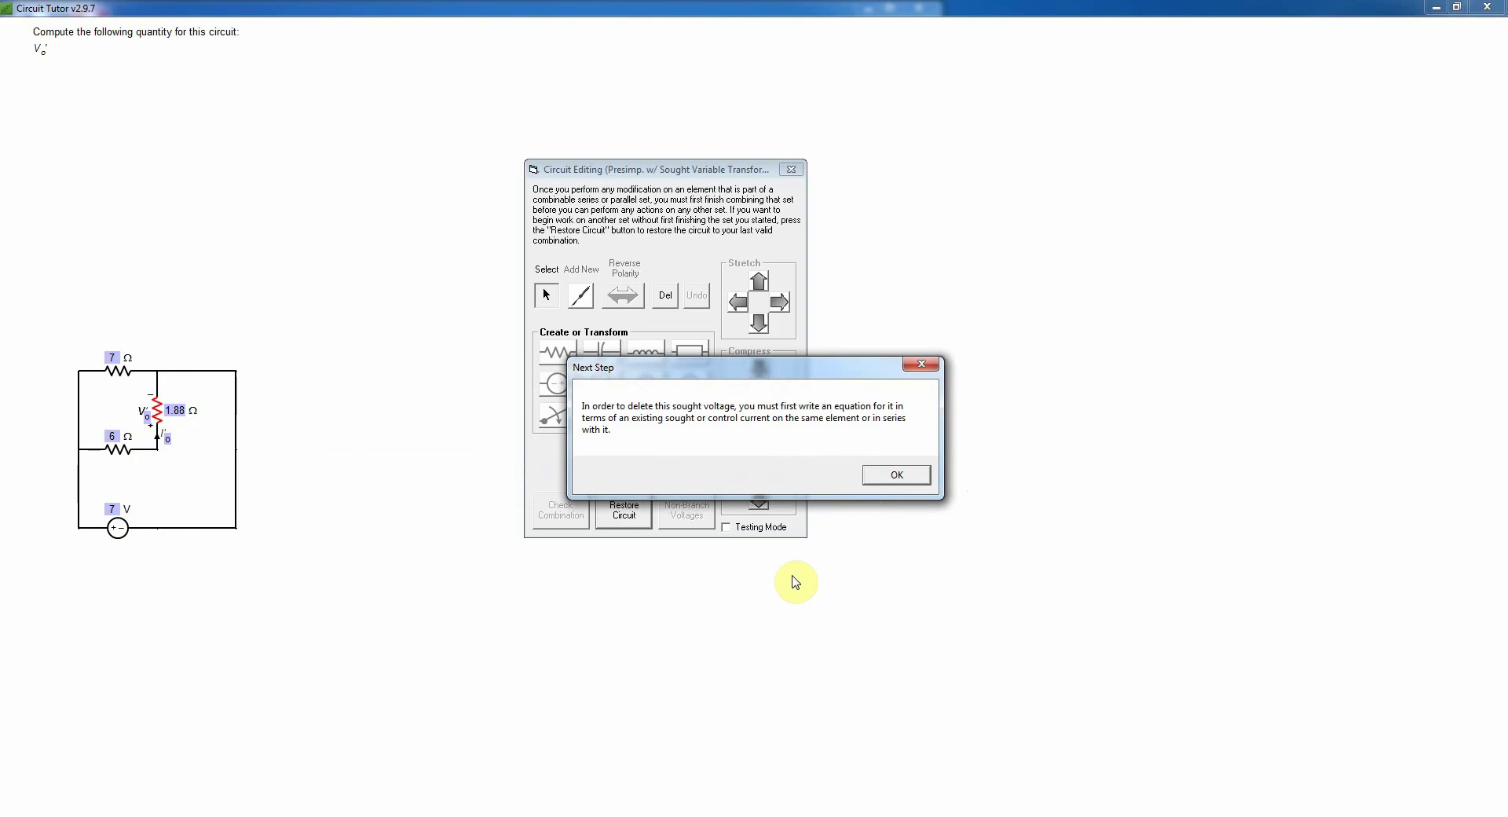
Build and check the auxiliary equation V'o = I'o(1.88 Ω)
left_click(898, 475)
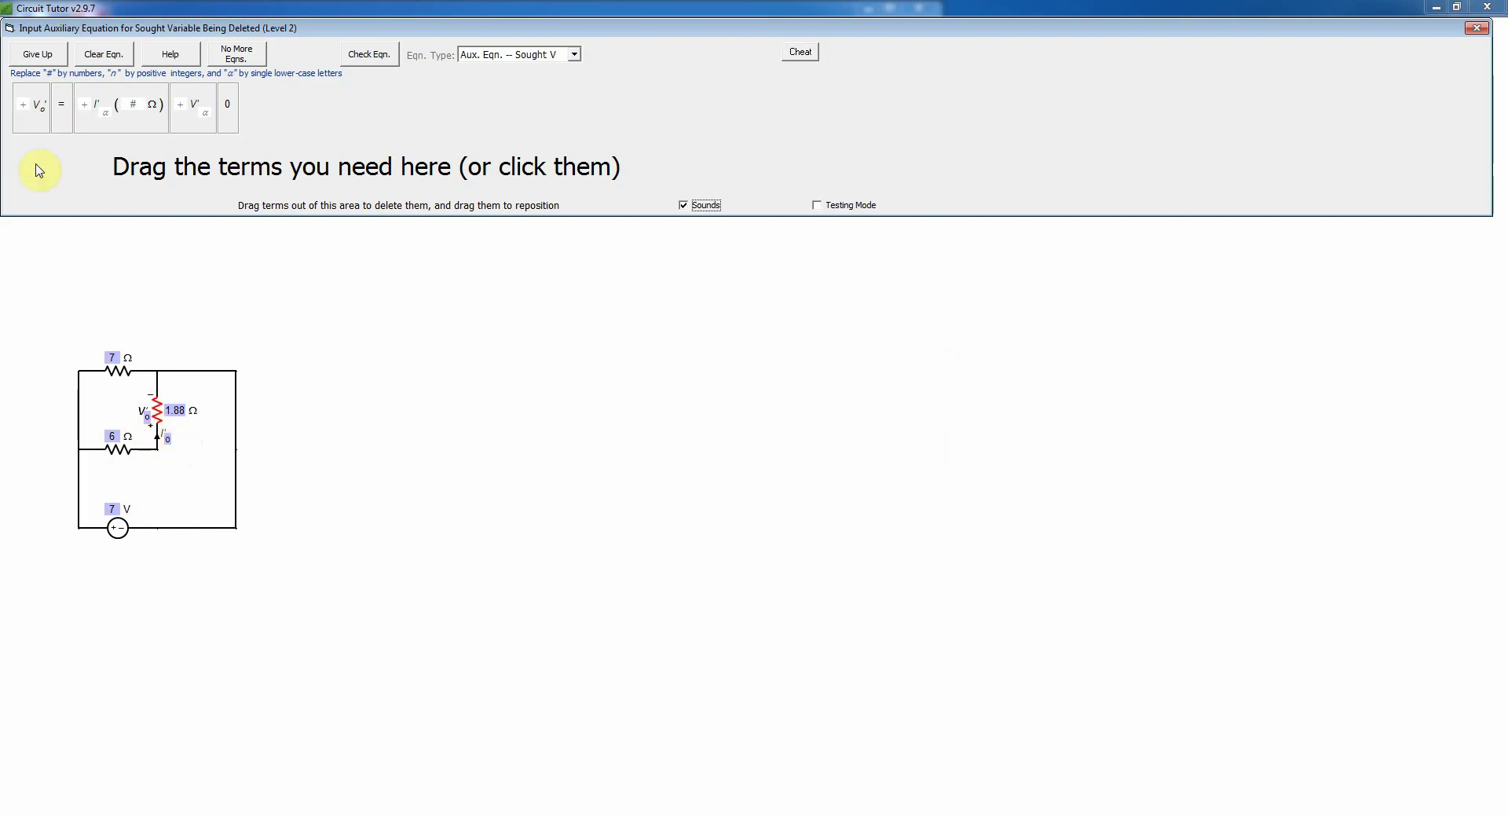
left_click(32, 116)
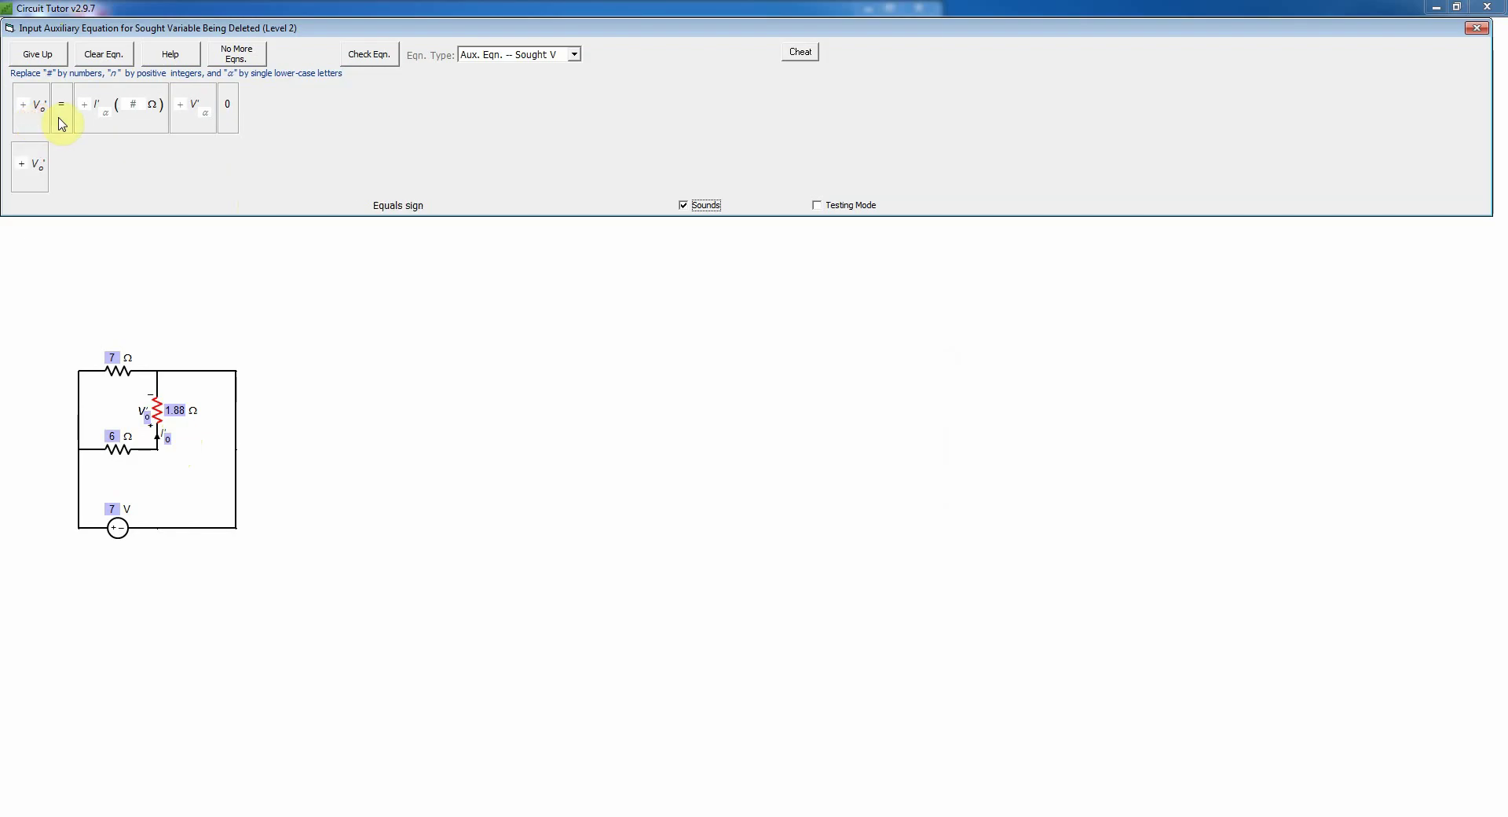
left_click(61, 119)
left_click(87, 120)
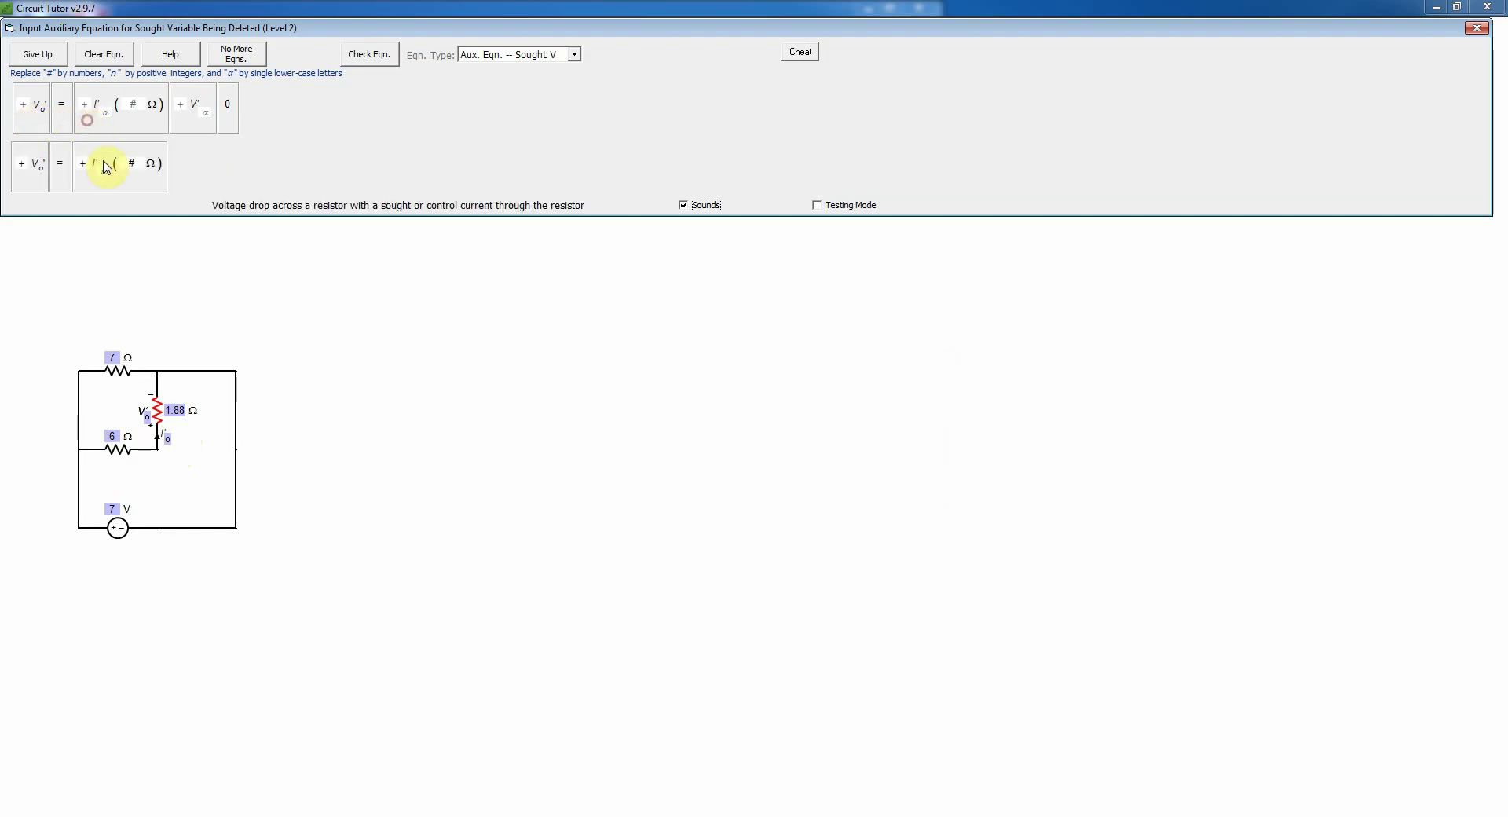
left_click(105, 168)
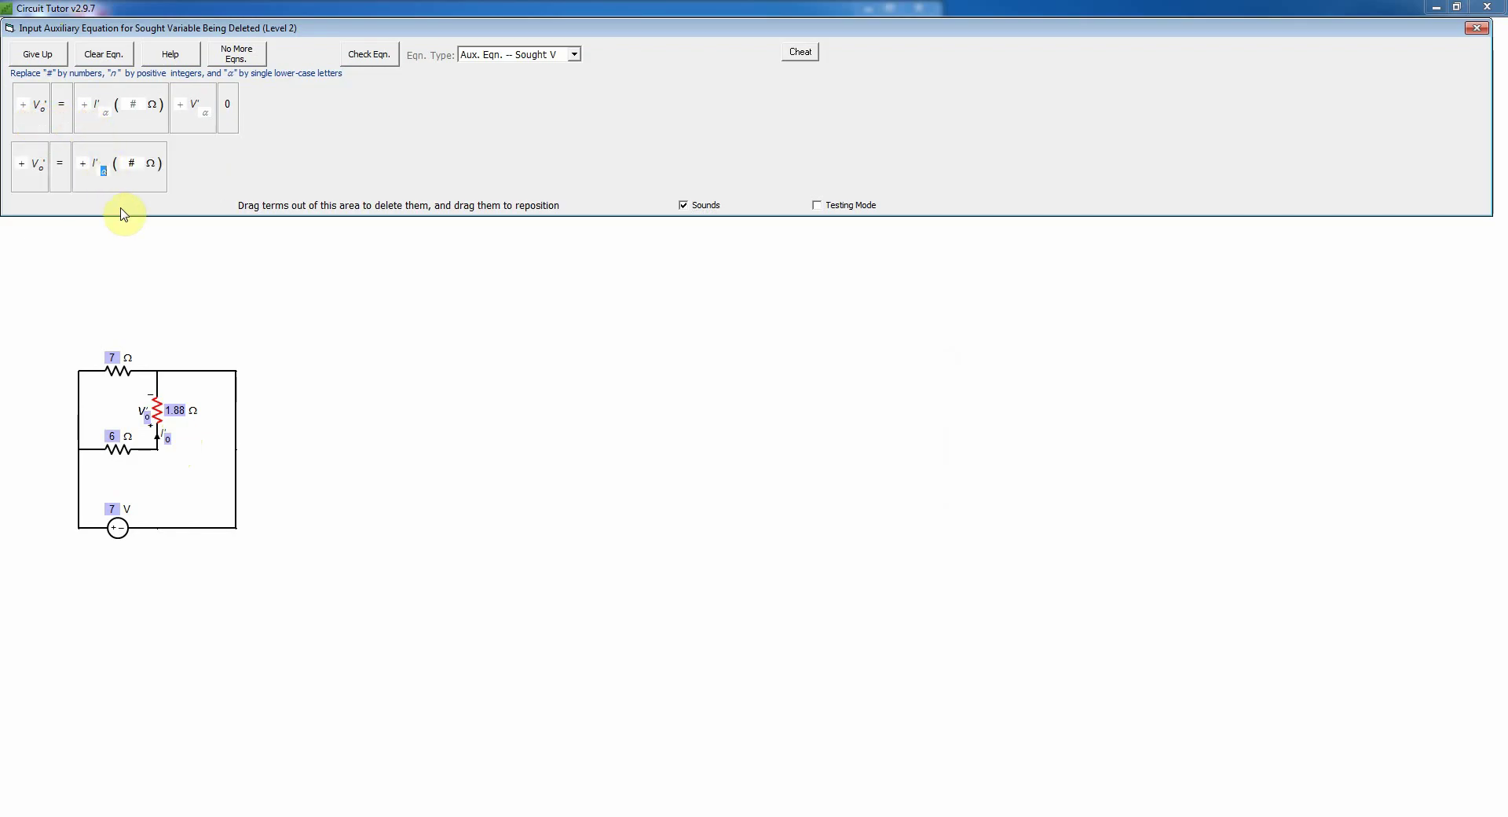
type("o ( ")
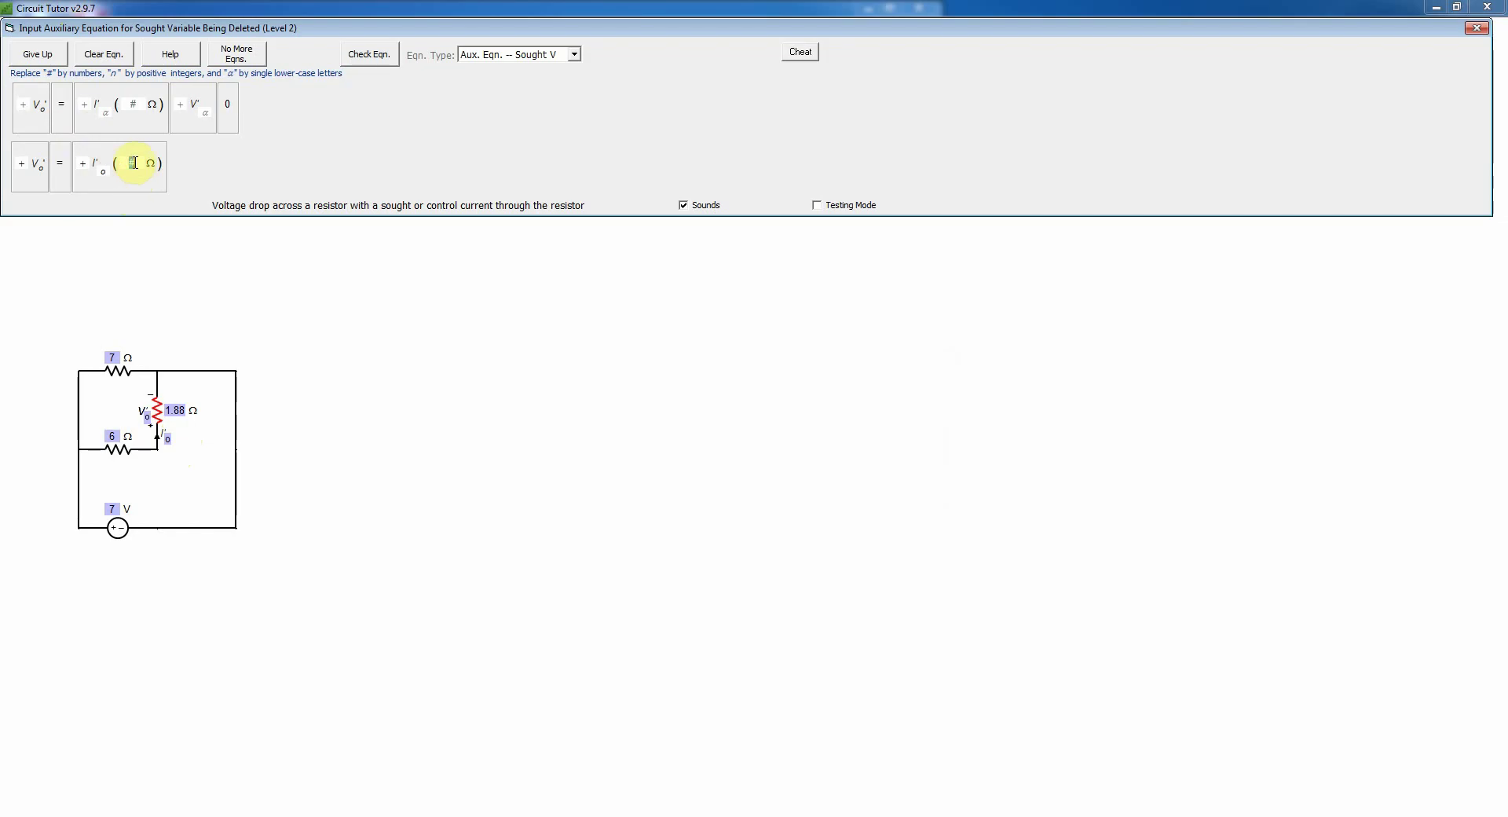
type("1.88")
left_click(369, 54)
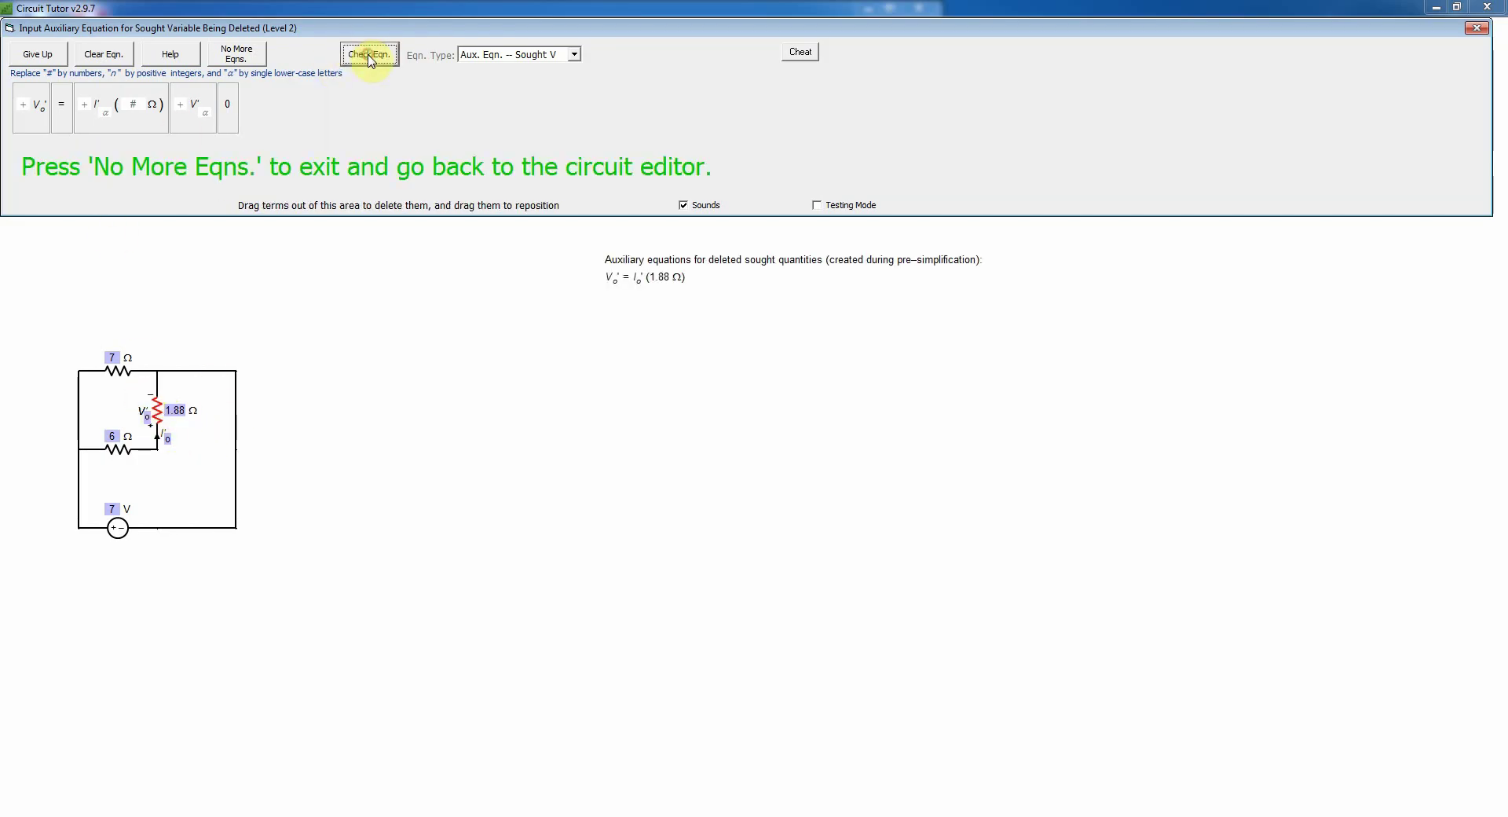
Change the 1.88 Ω value to 7.88 and short the 6 Ω resistor, confirming the series combination
left_click(244, 63)
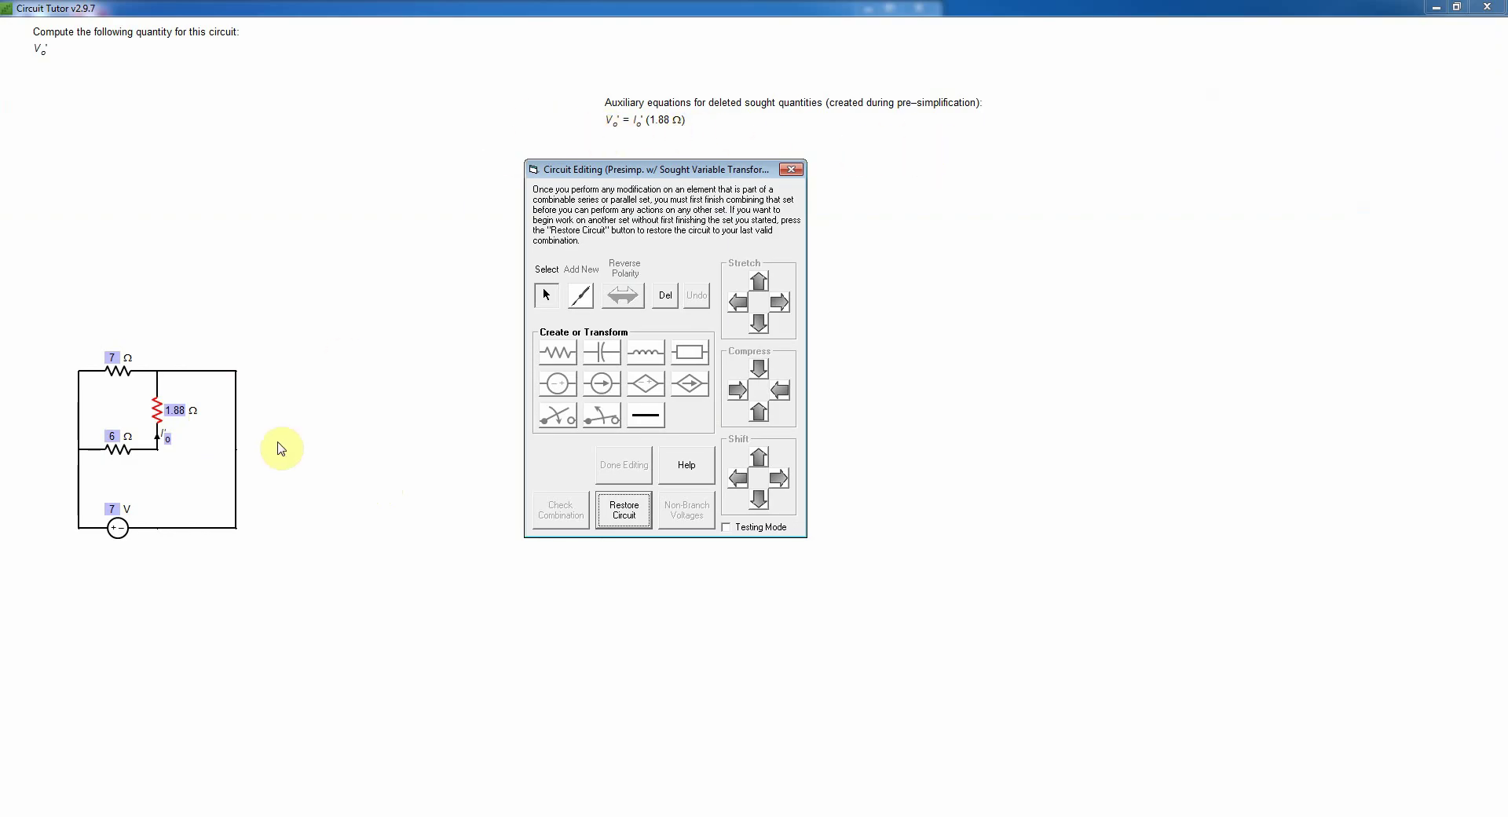
left_click(174, 410)
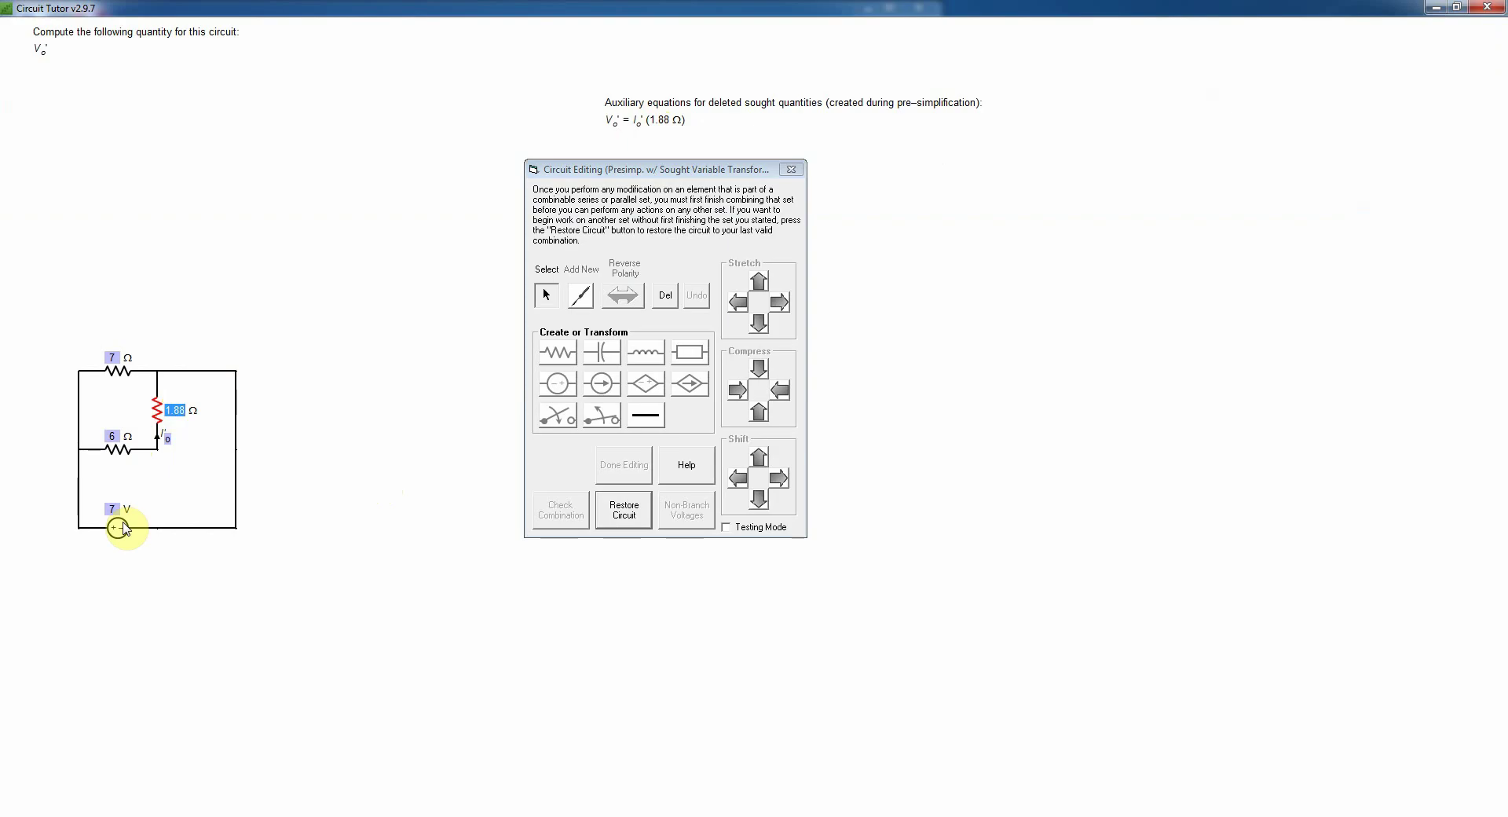
type("7.88")
key("Return")
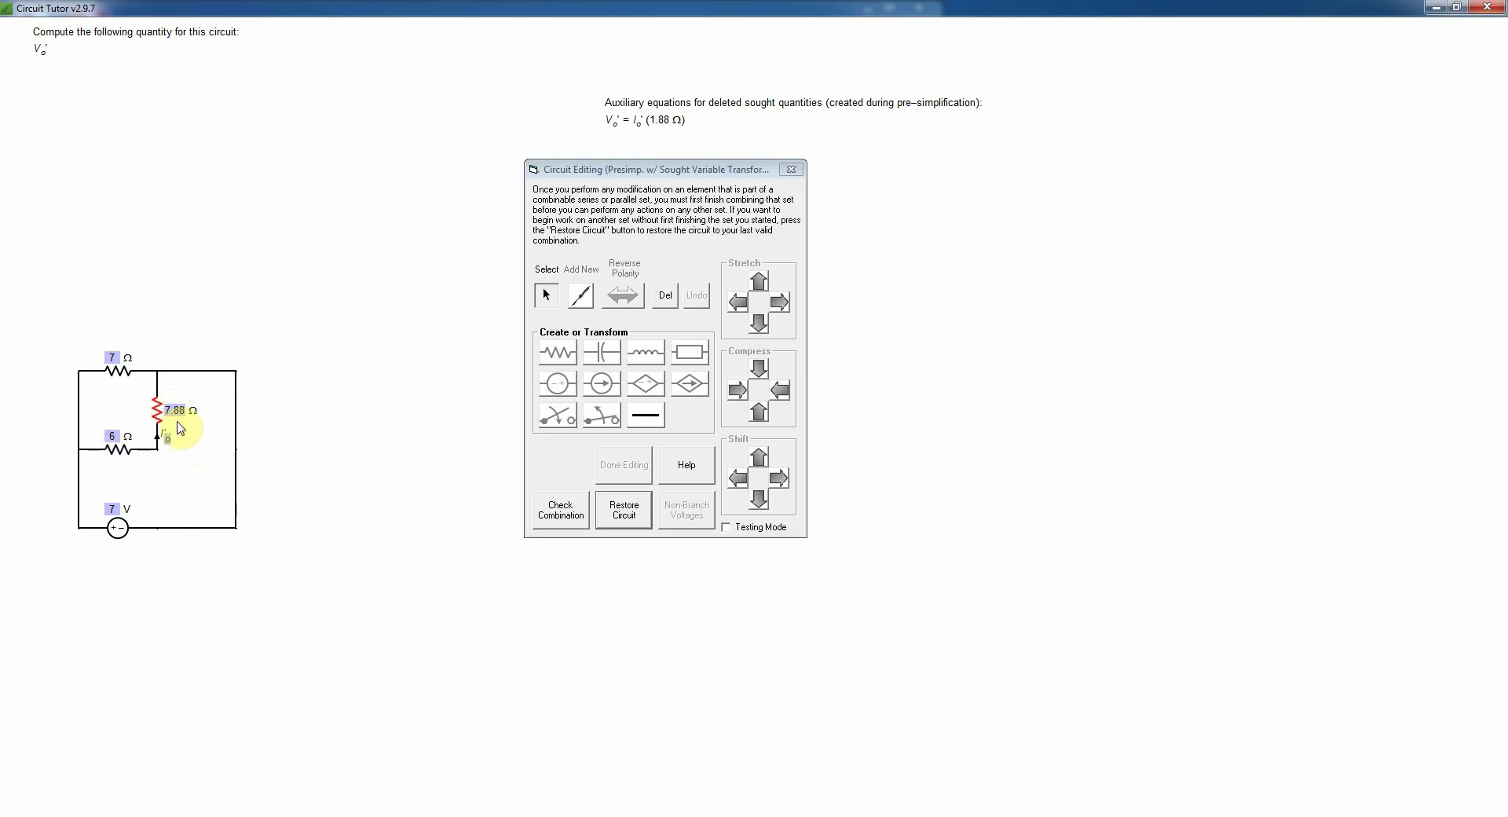
left_click(118, 453)
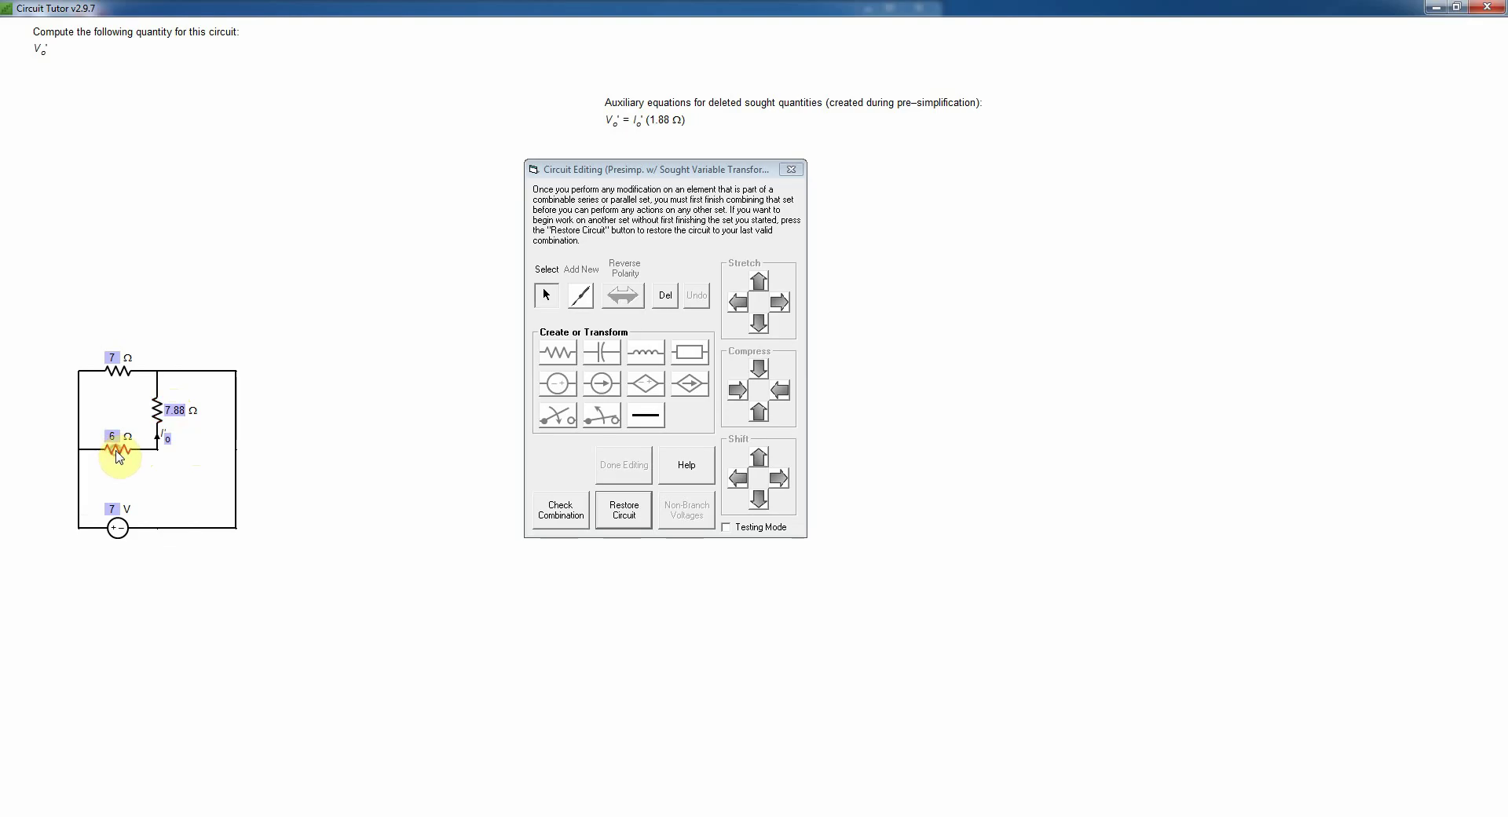
left_click(638, 422)
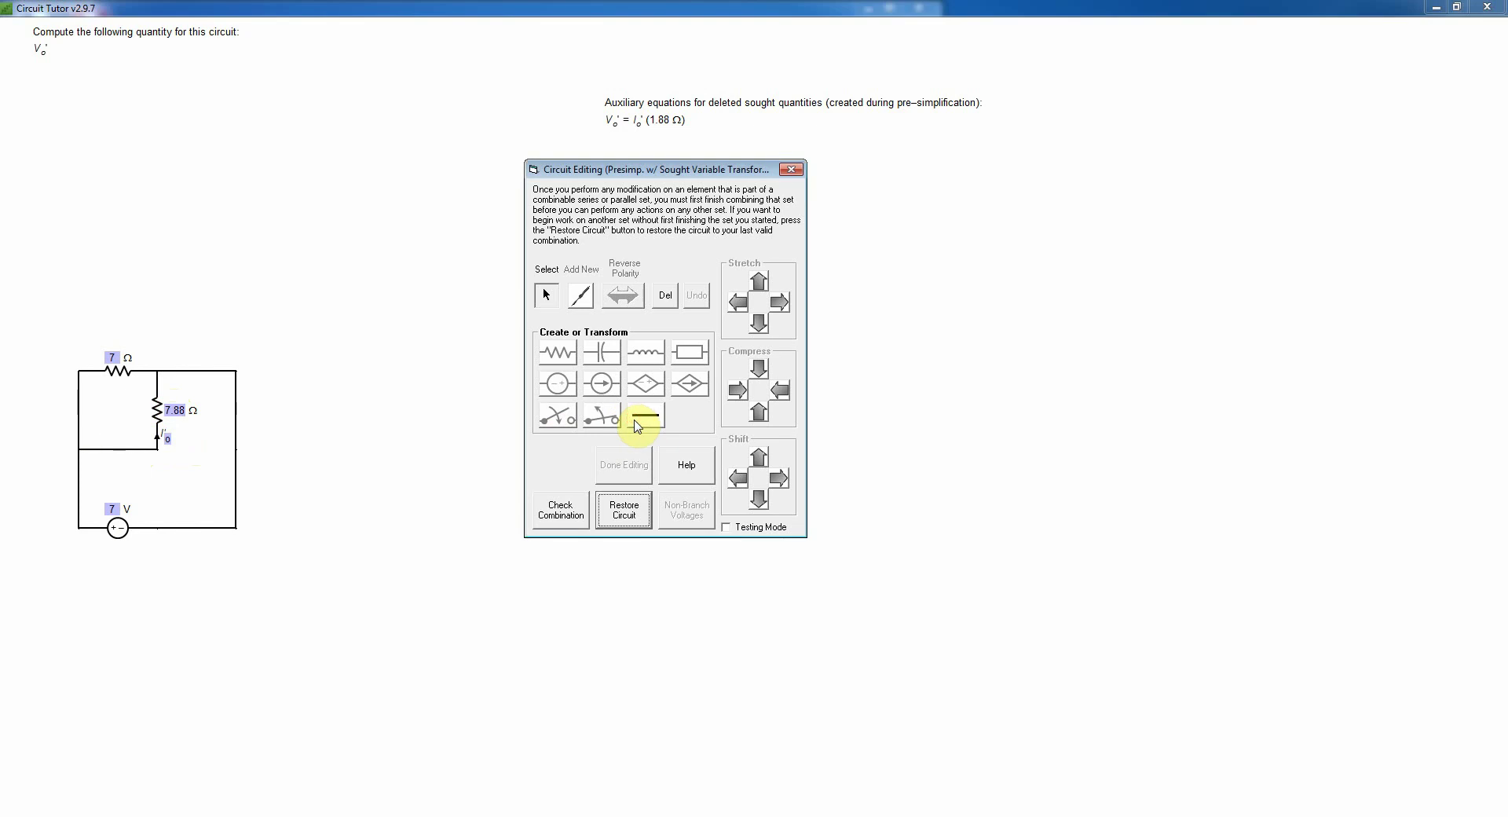
left_click(570, 509)
left_click(769, 463)
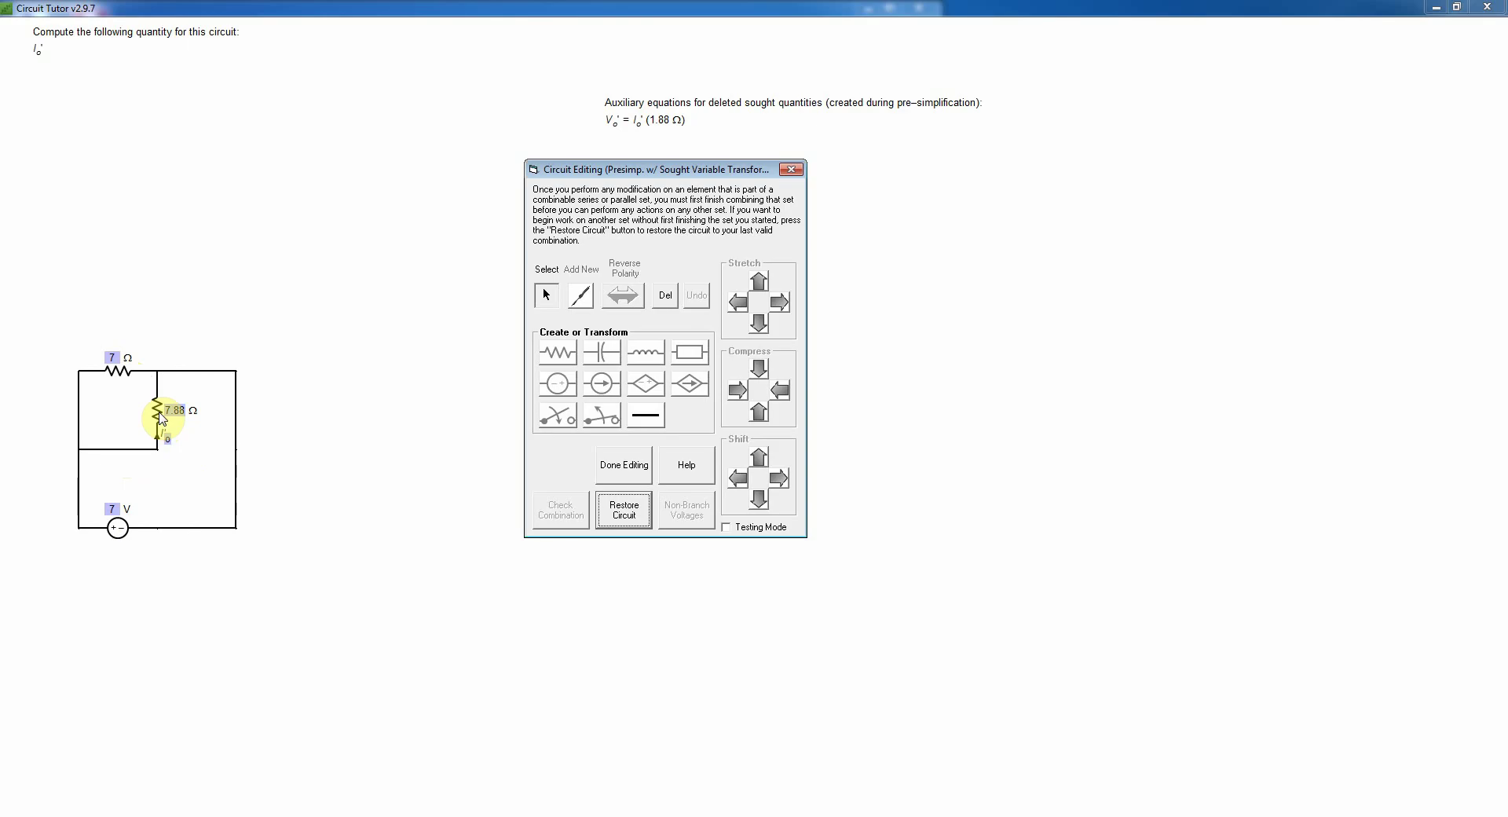
Make the 7.88 Ω resistor's voltage, + sign on bottom, the sought variable
left_click(160, 416)
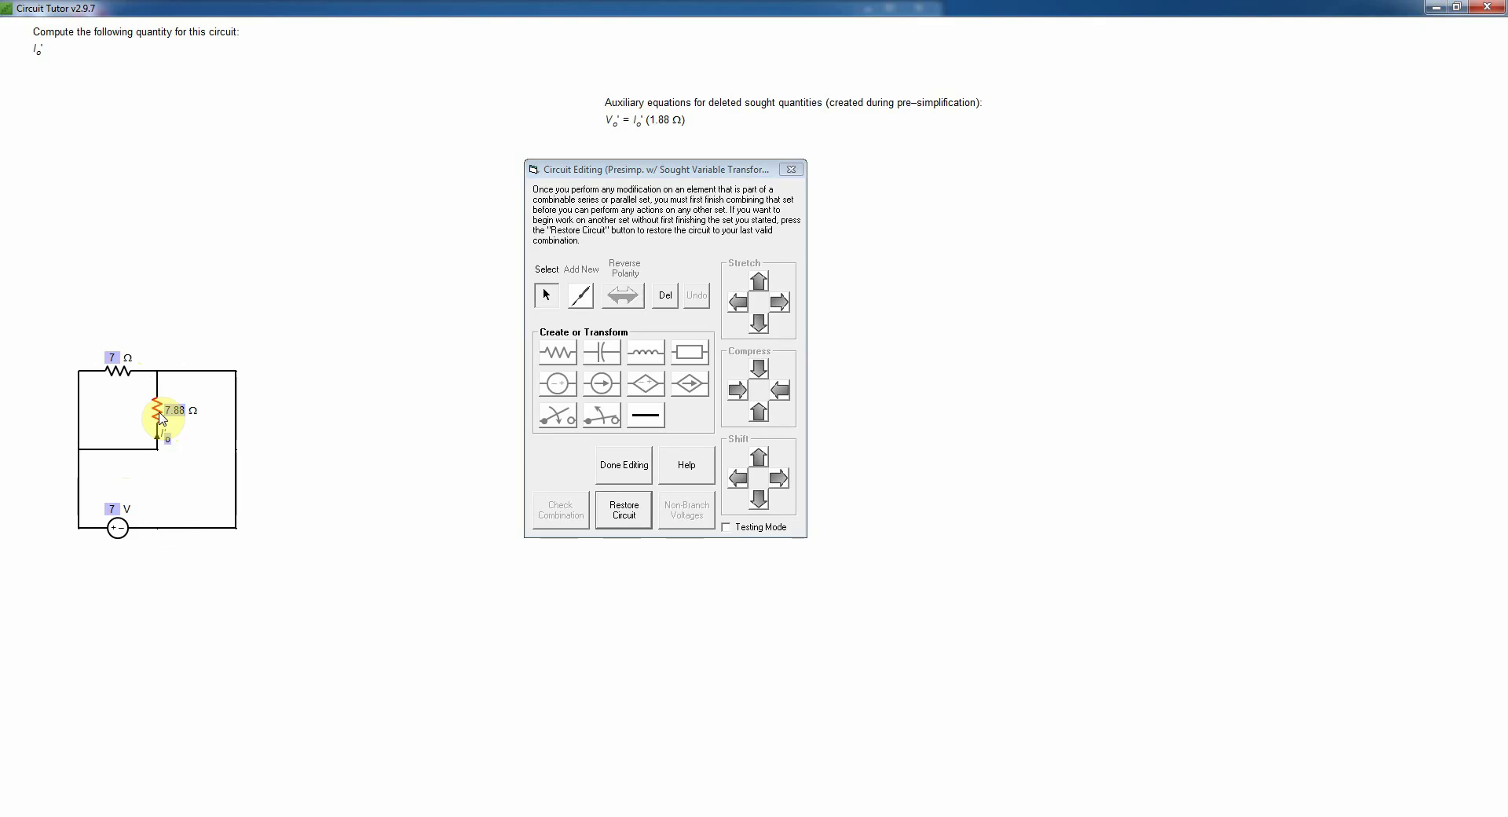
right_click(160, 416)
mouse_move(212, 460)
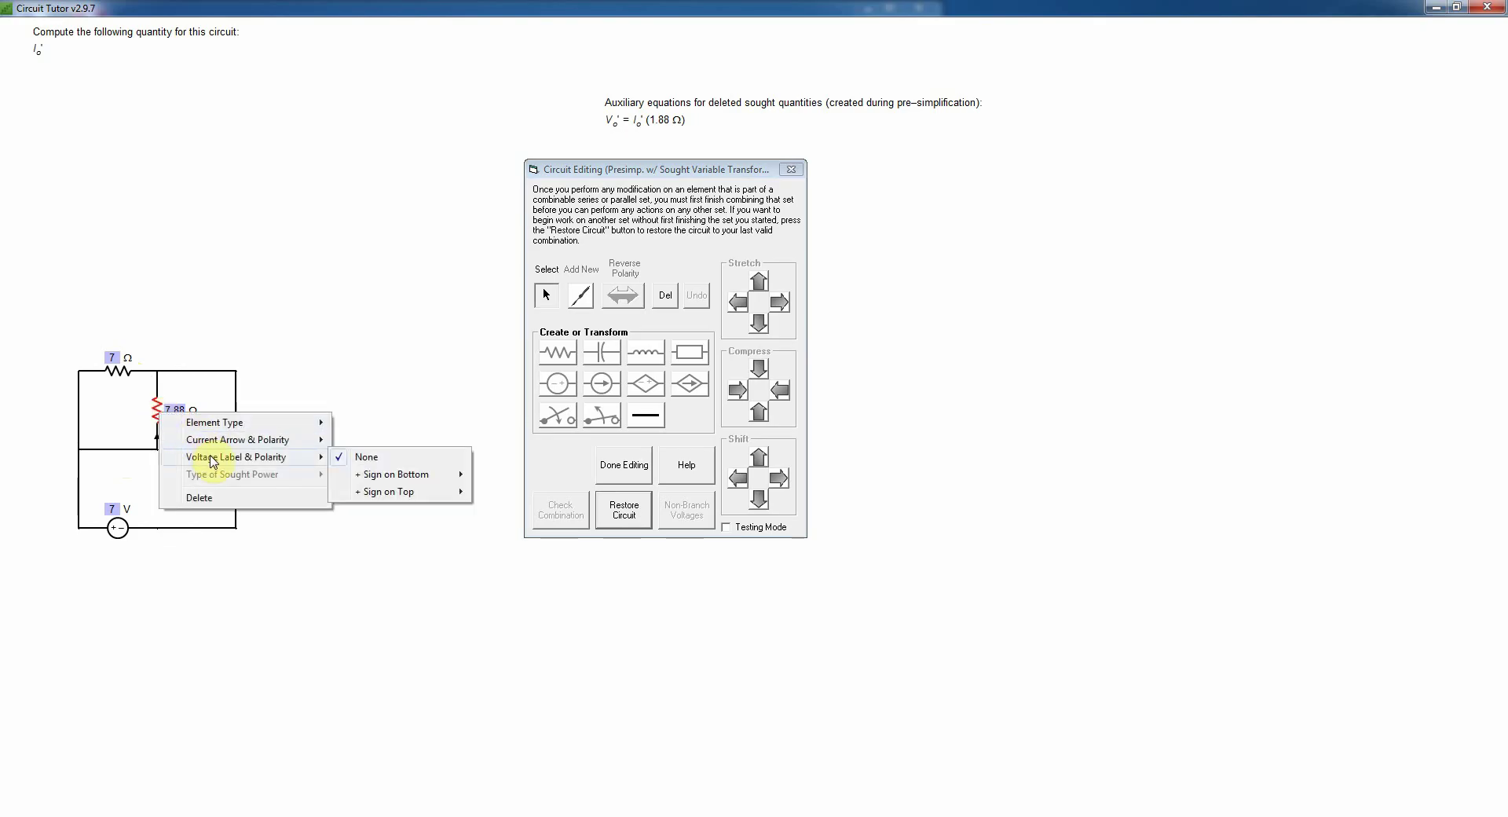
mouse_move(353, 475)
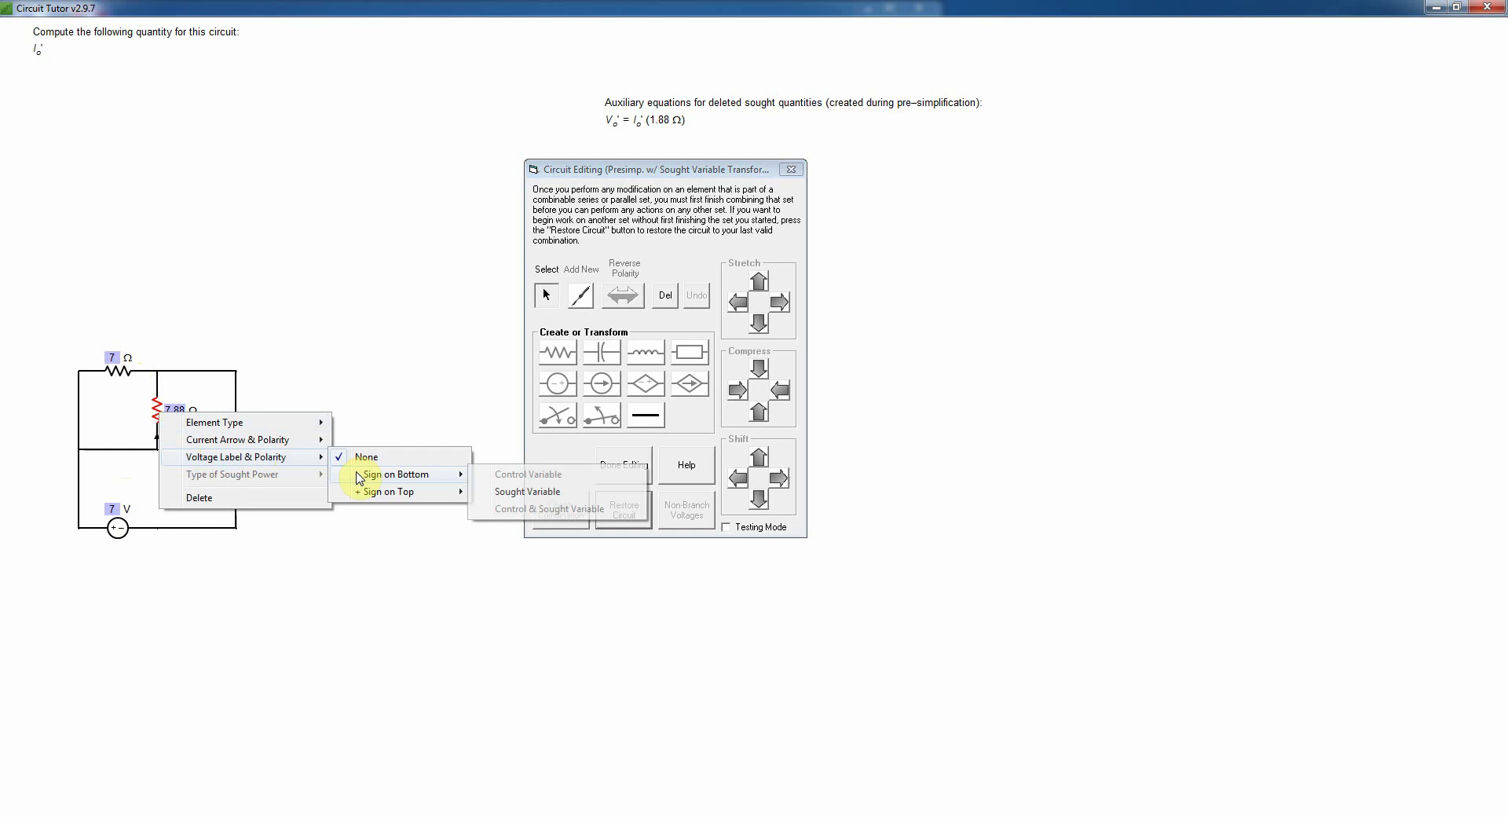
left_click(540, 494)
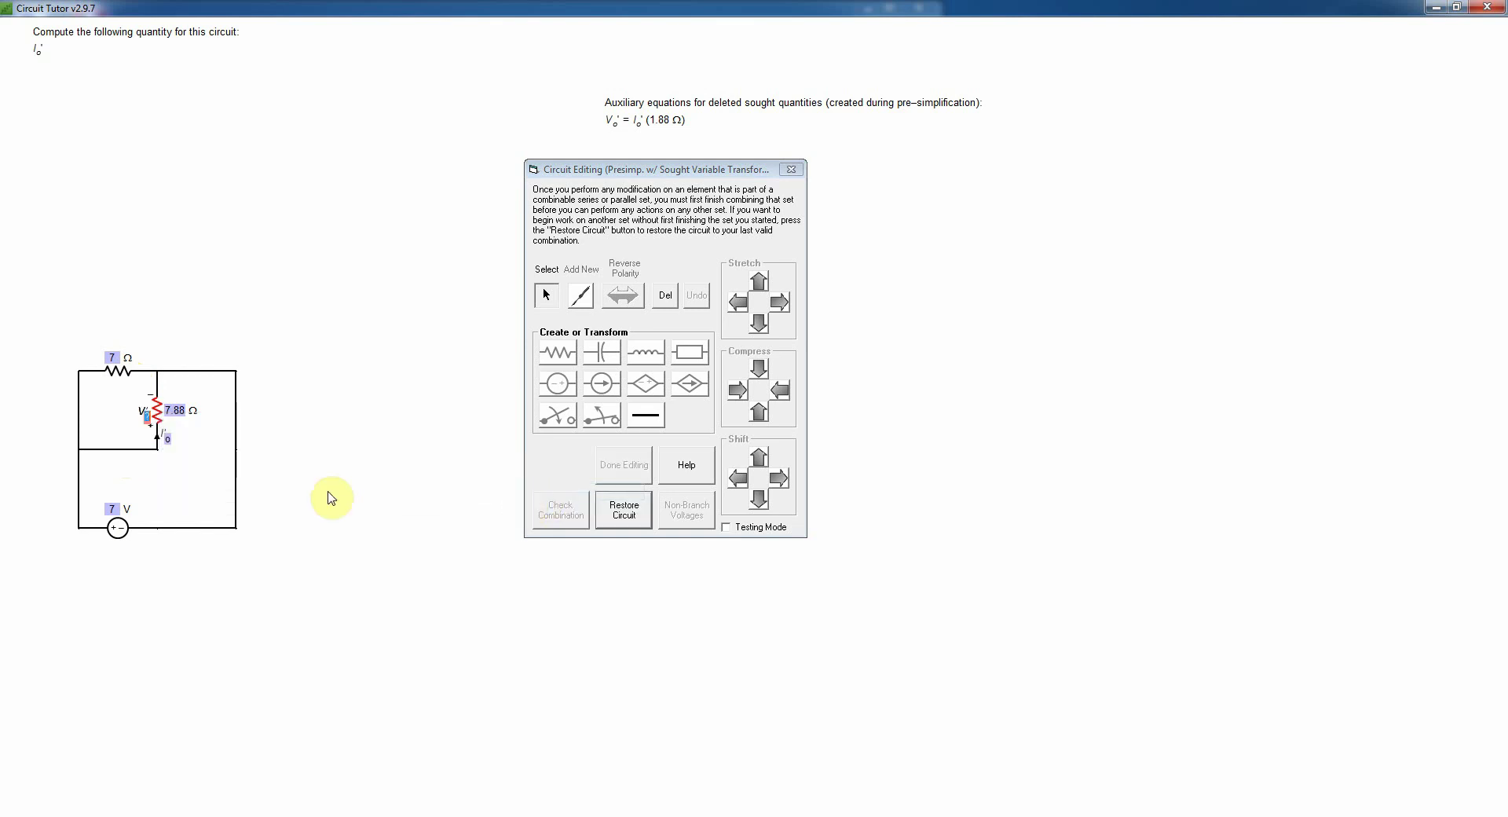
Set the 7.88 Ω resistor's current arrow to None to remove the sought current
right_click(158, 411)
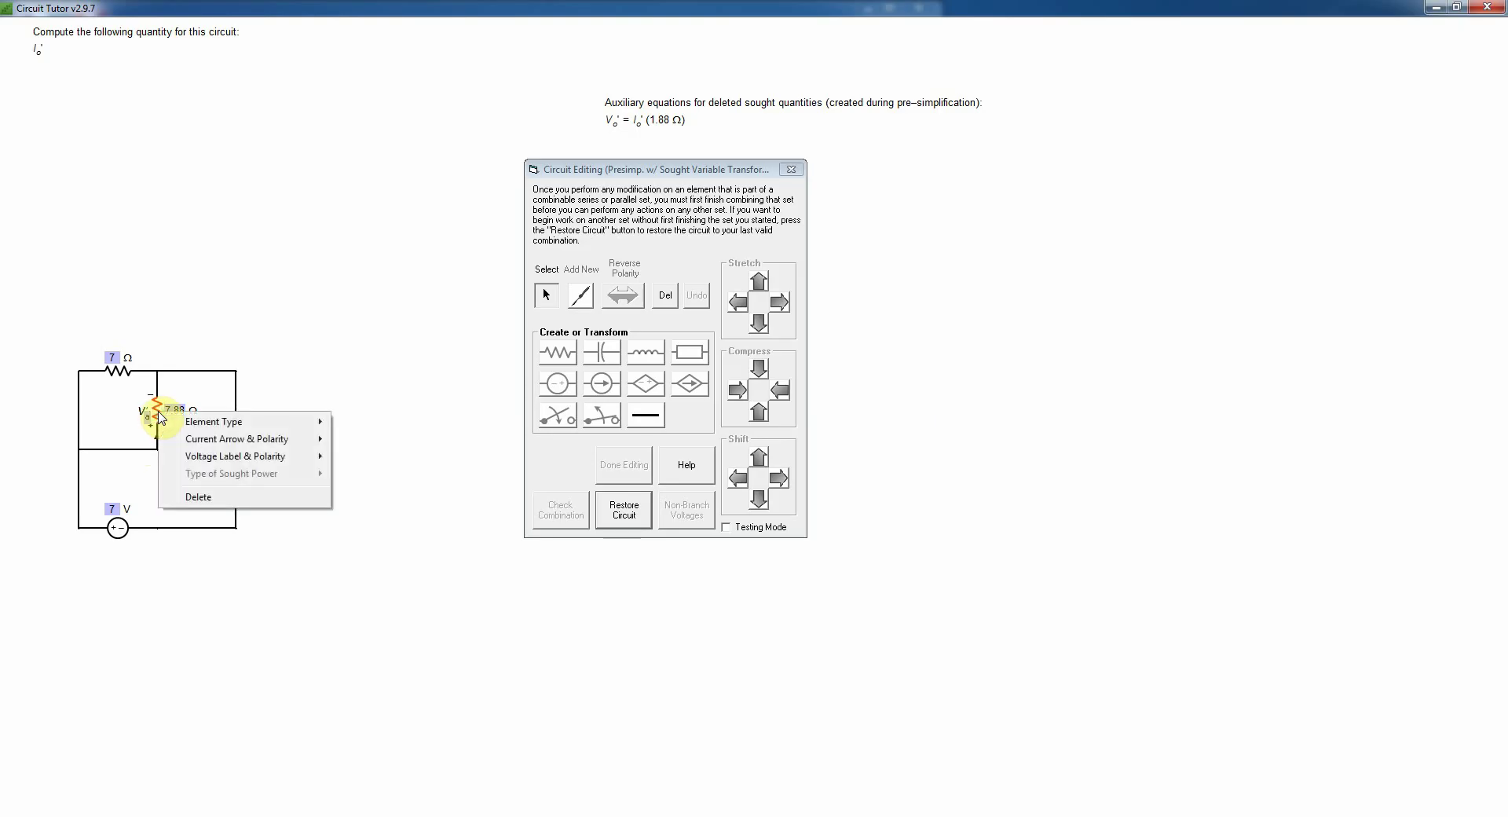
mouse_move(235, 439)
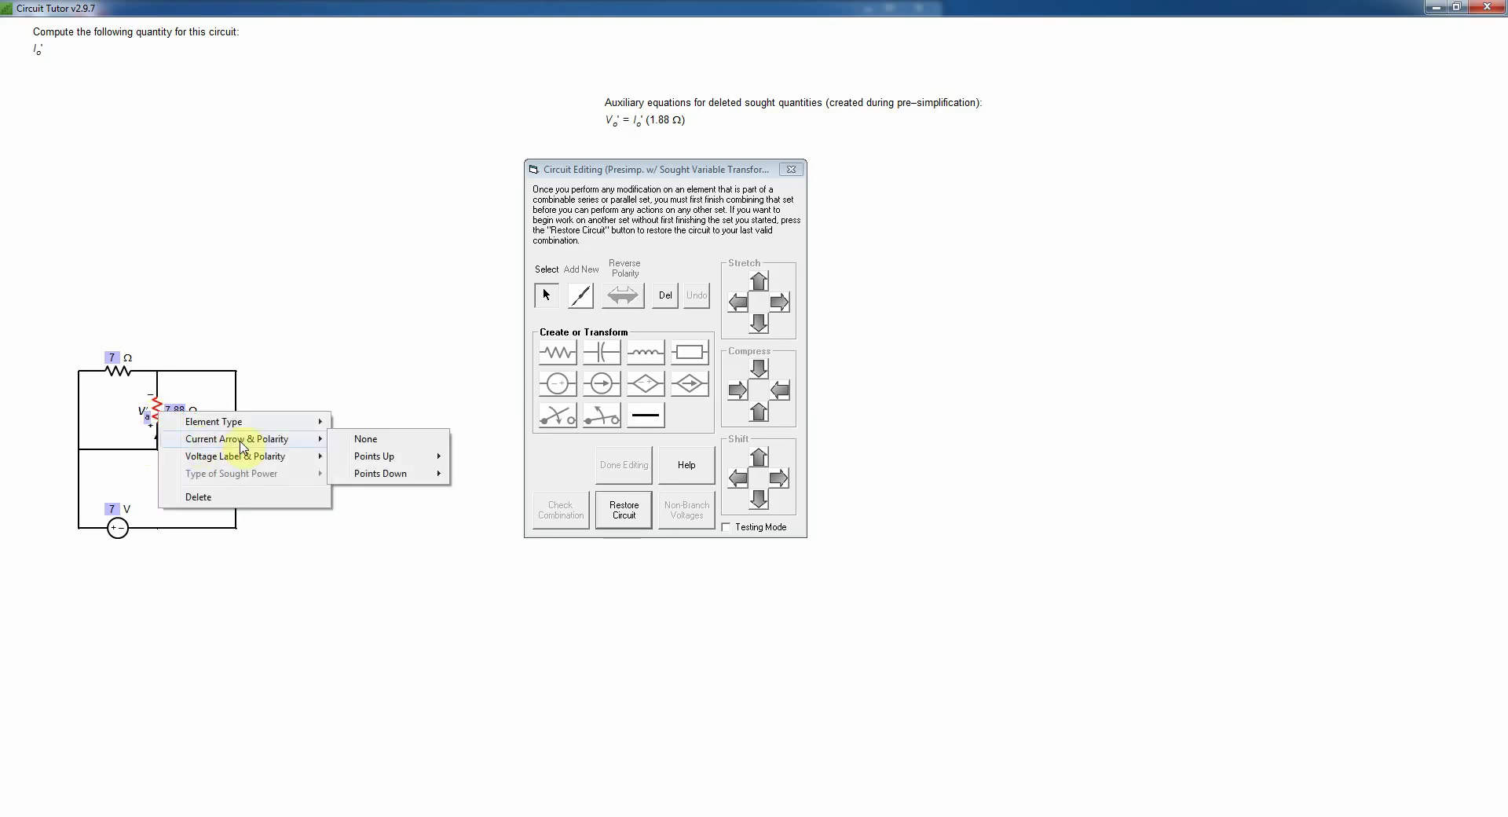
left_click(384, 442)
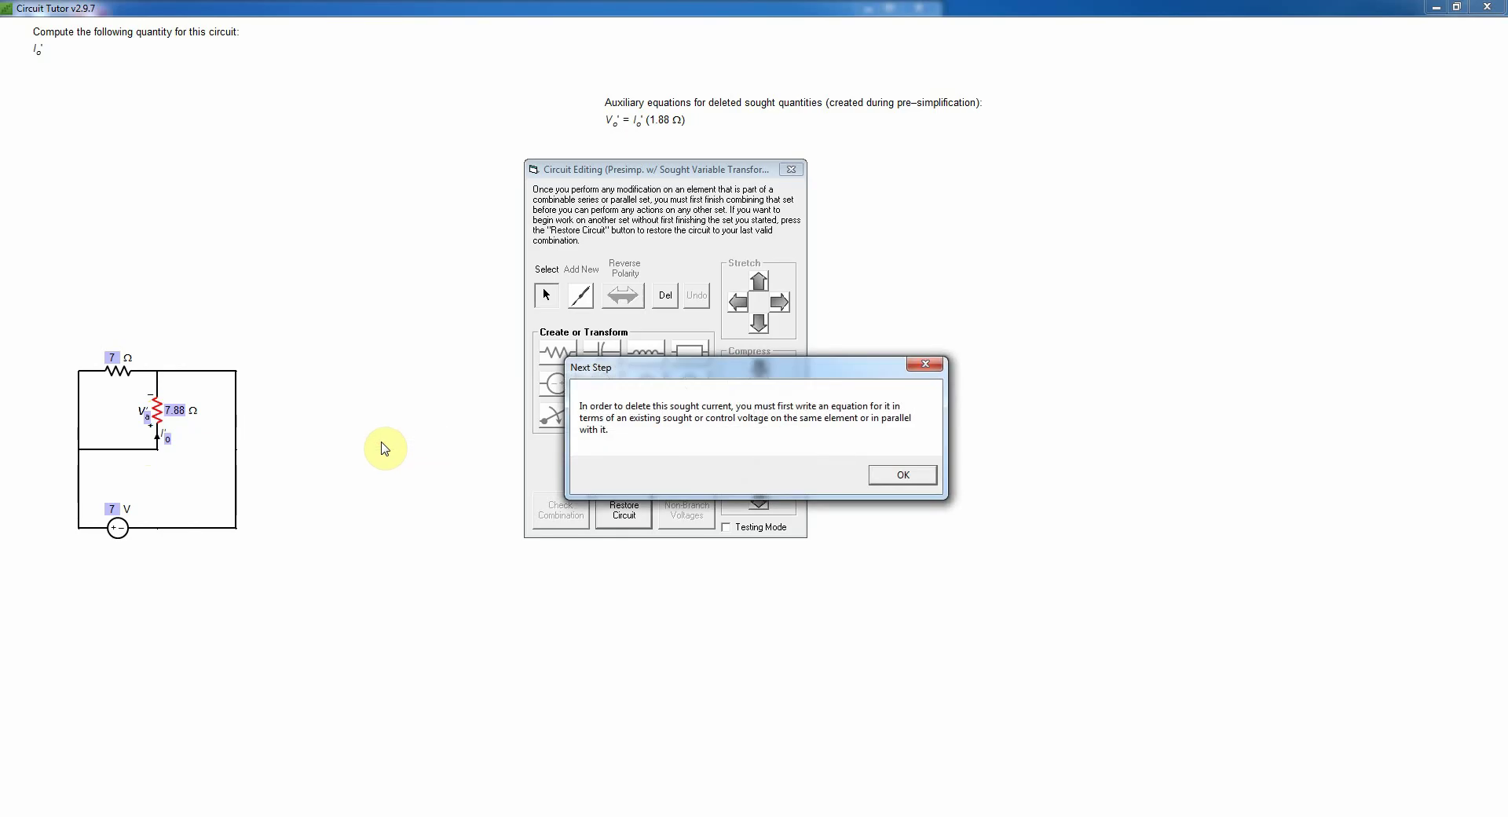
Build and check the auxiliary equation I'o = V'a / 7.88 Ω
left_click(903, 488)
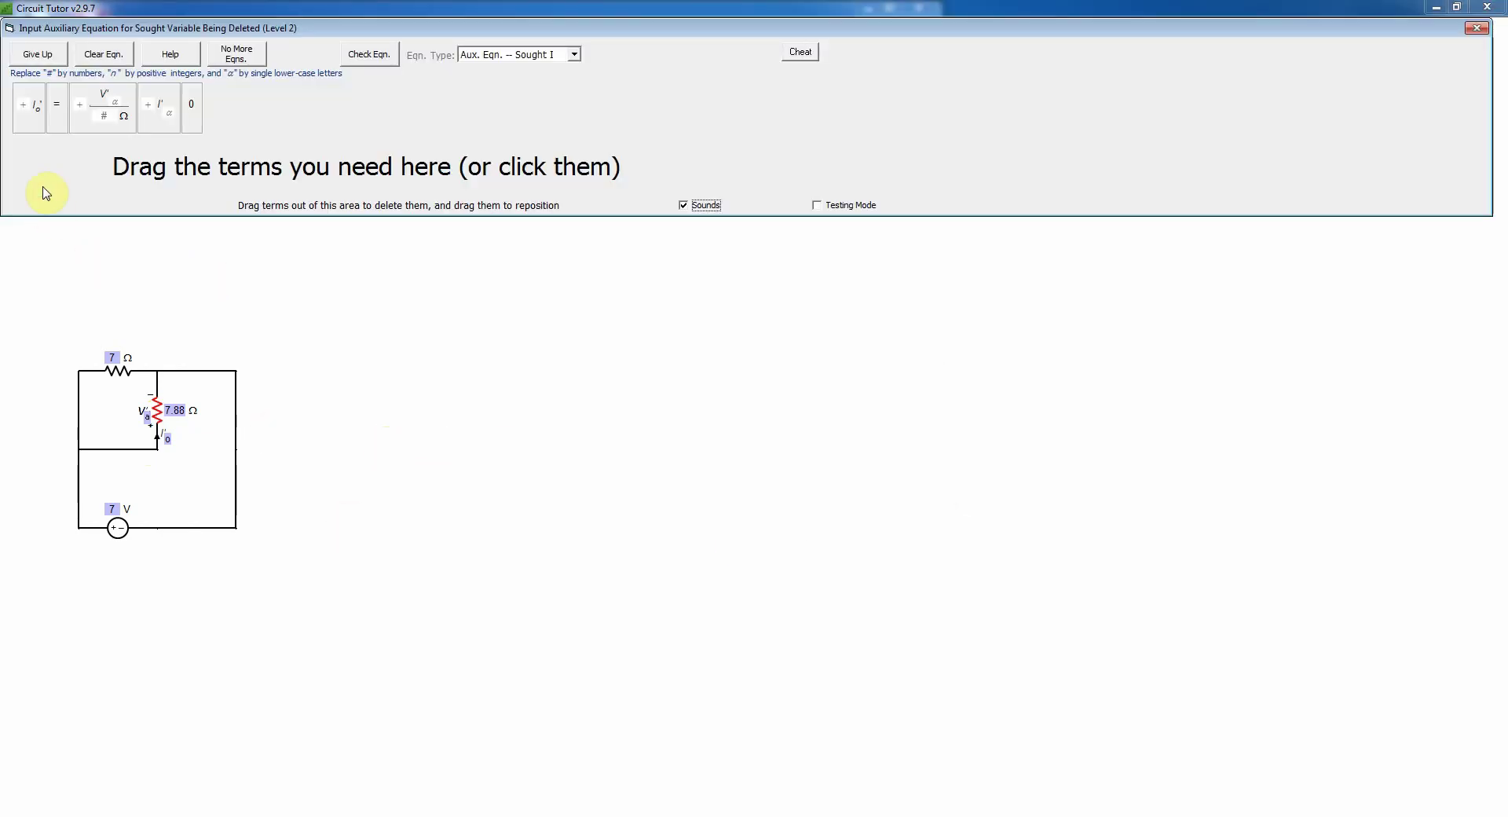
left_click(29, 124)
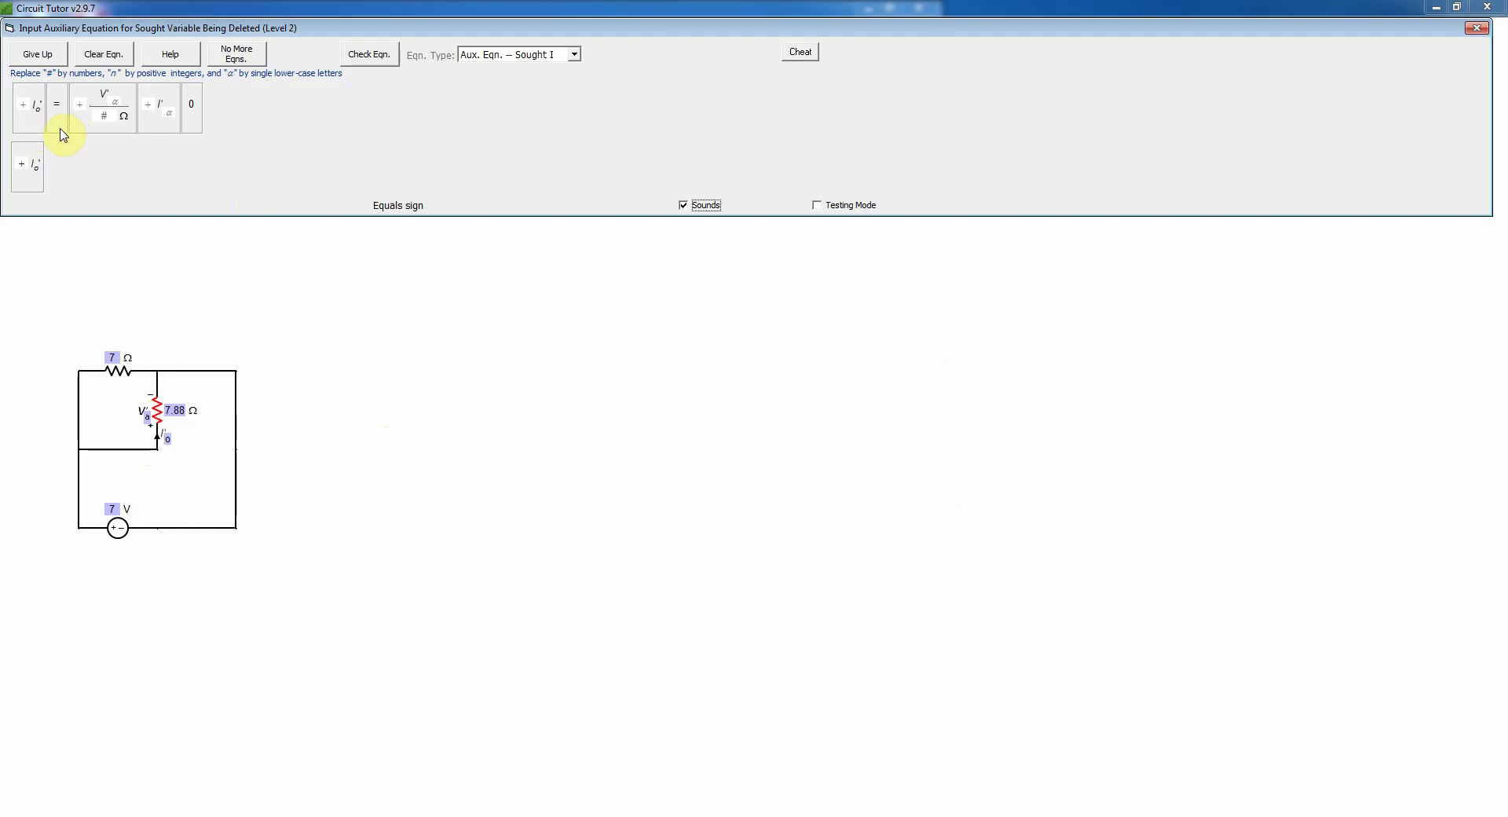
left_click(116, 128)
left_click(116, 161)
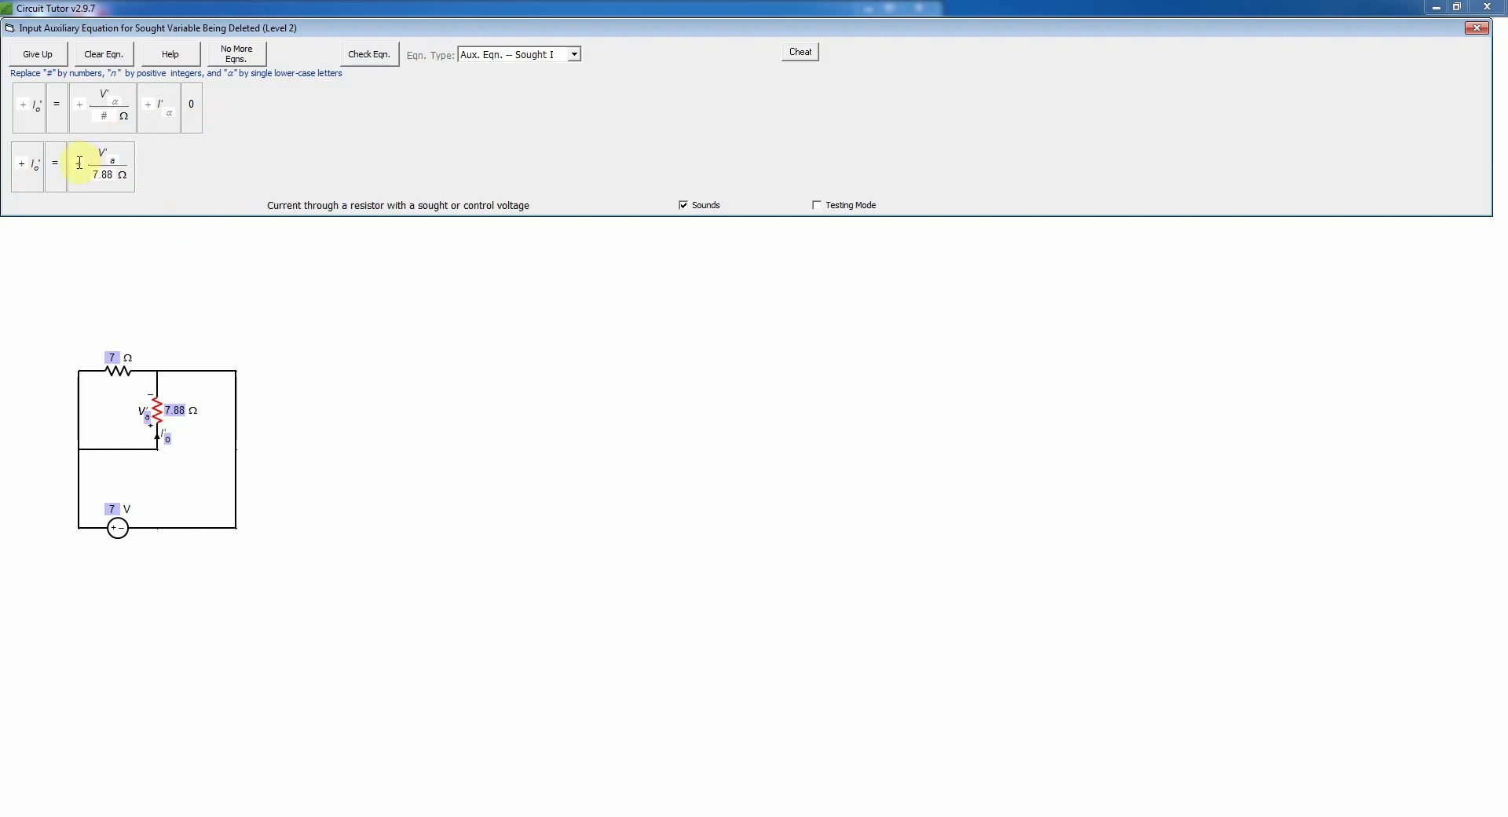
left_click(366, 55)
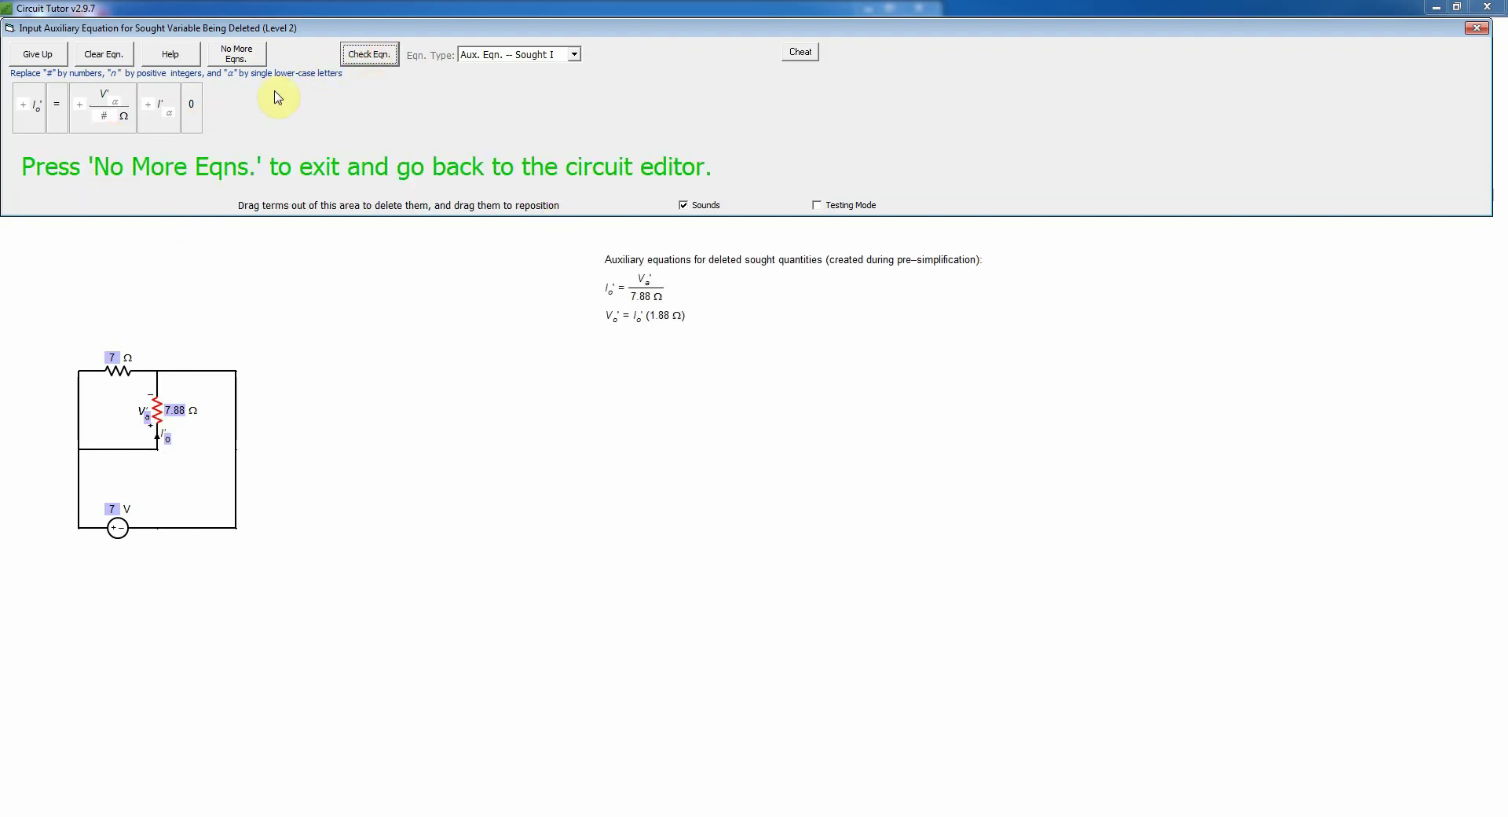
Return to circuit editing and change the 7.88 Ω resistor's value to 3.71
left_click(234, 55)
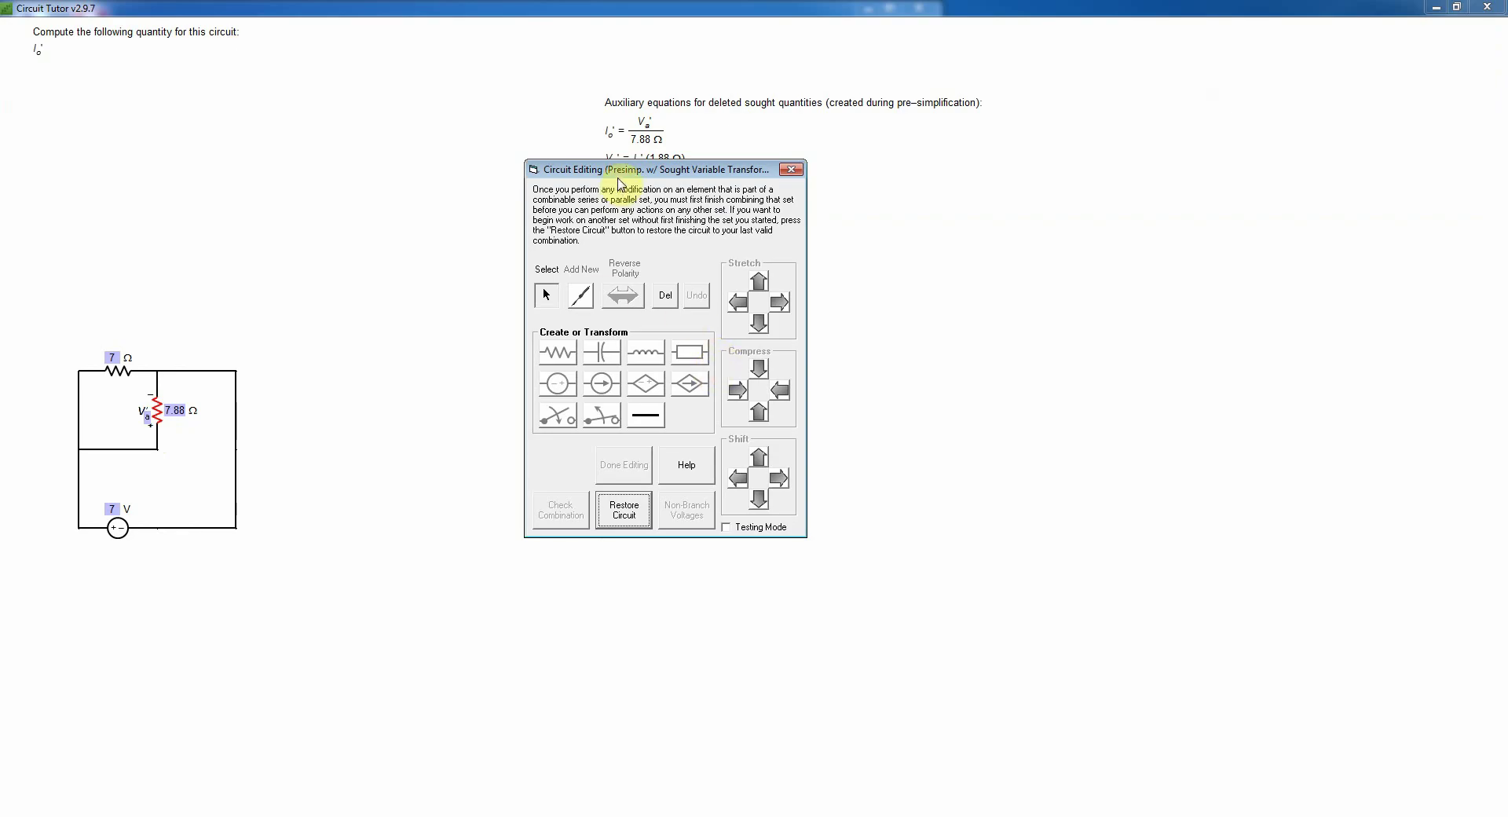
left_click_drag(619, 177, 619, 216)
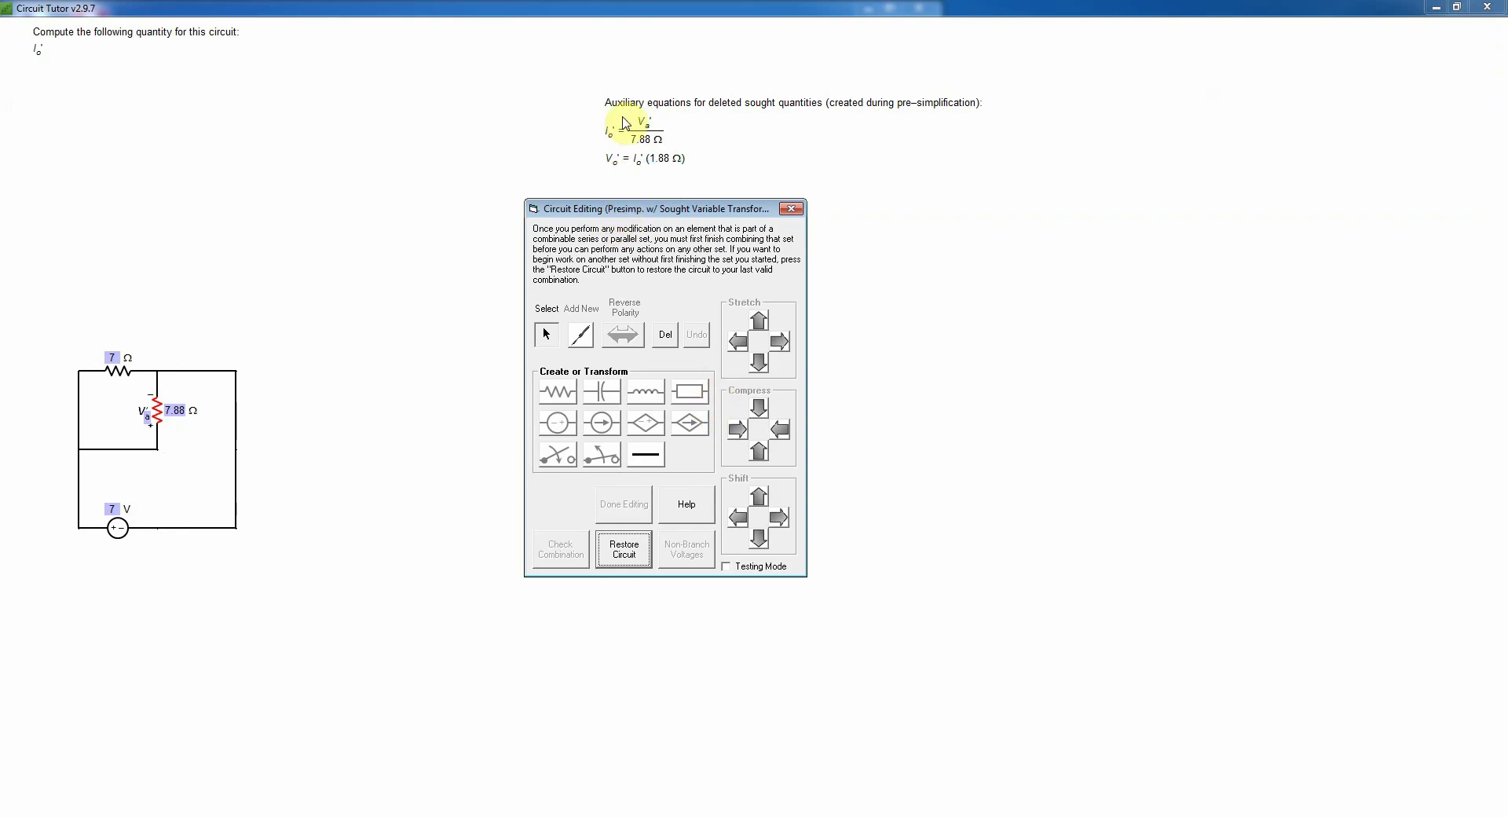
left_click(175, 410)
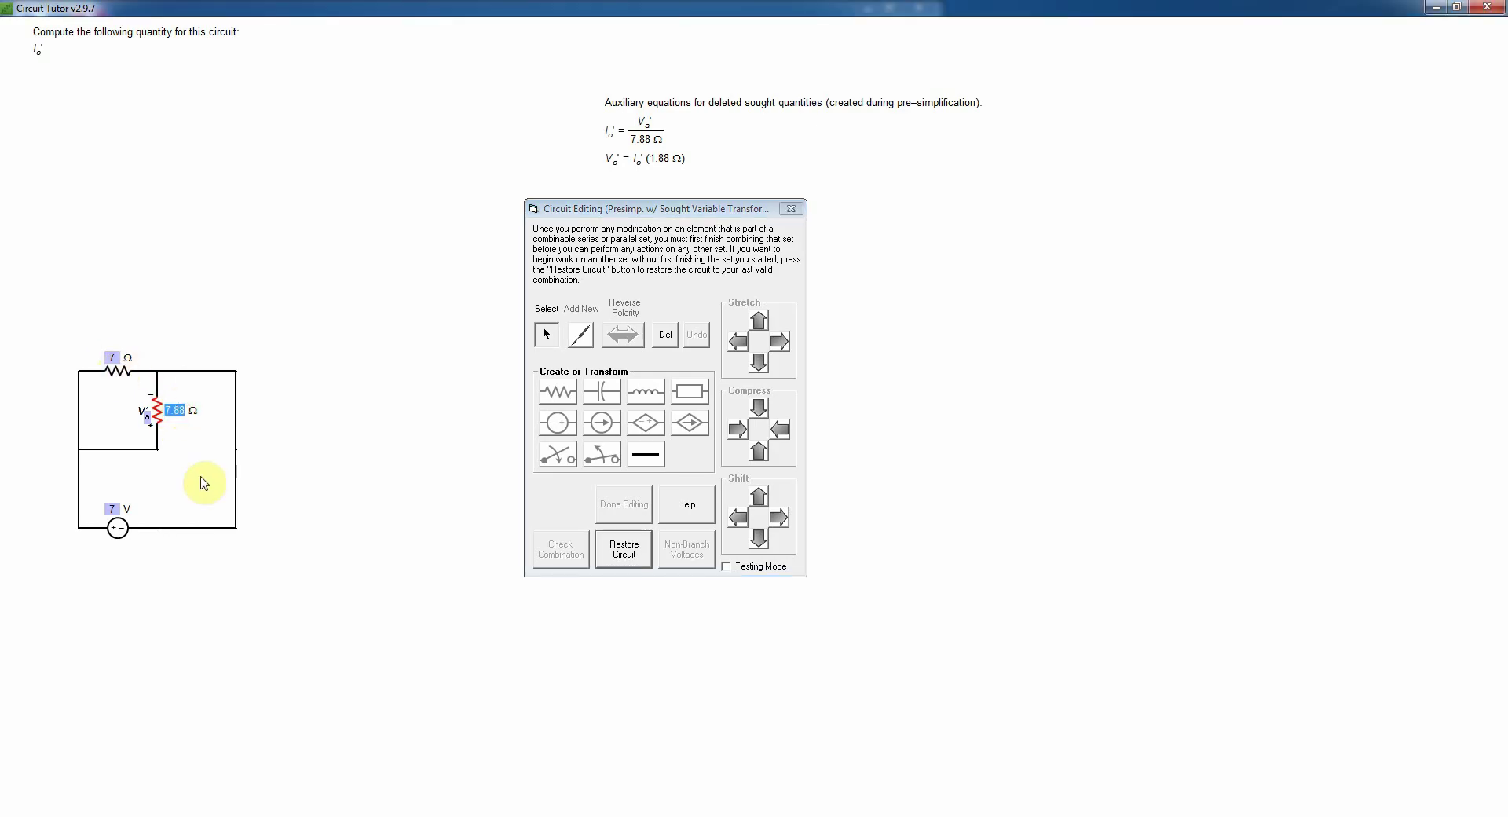
type("3.71")
key("Return")
Delete the 7 Ω resistor, get the 3.71 Ω combination confirmed, and finish editing
left_click(118, 379)
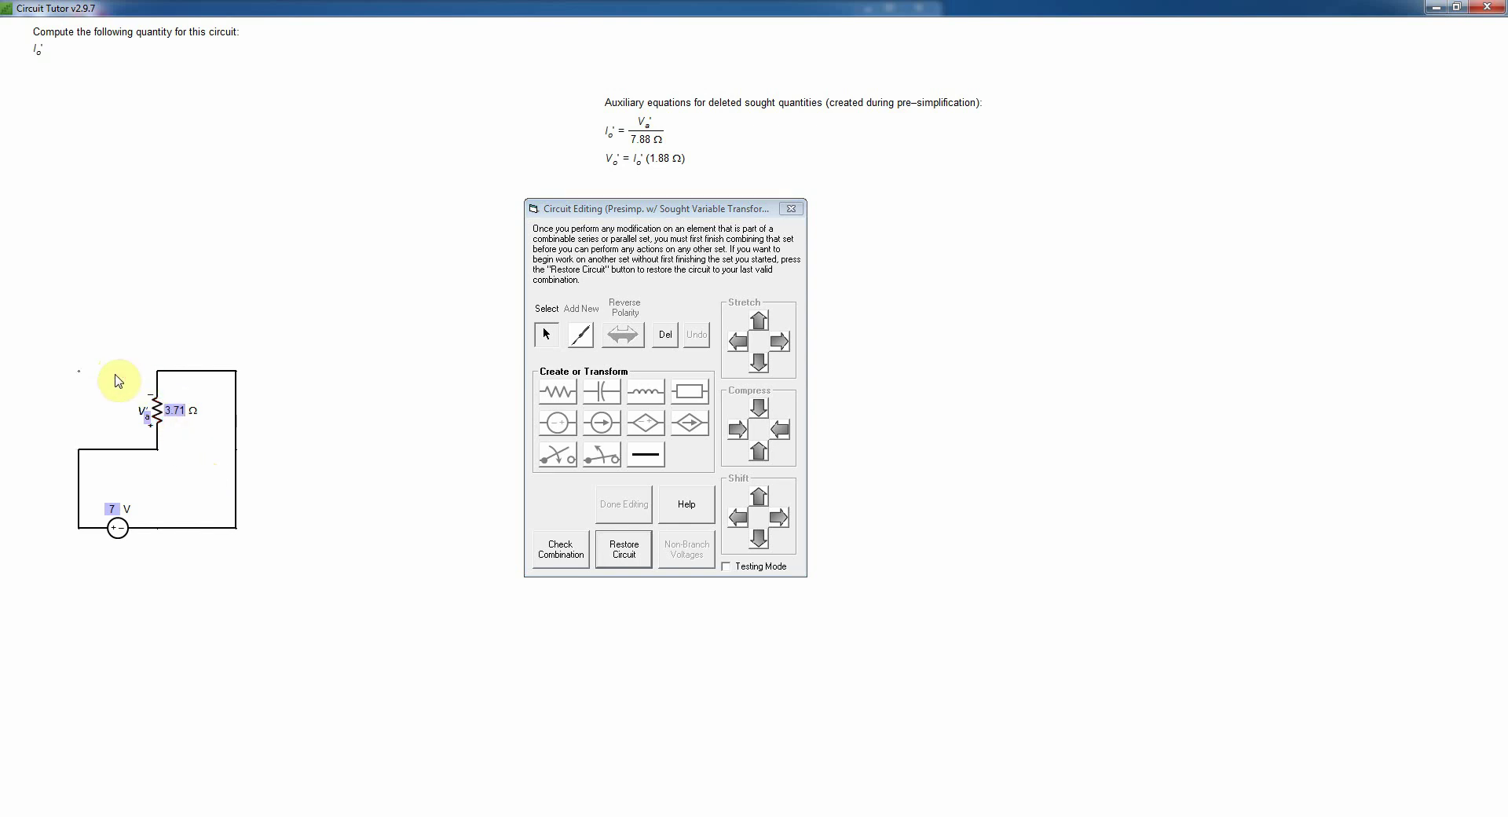
left_click(571, 549)
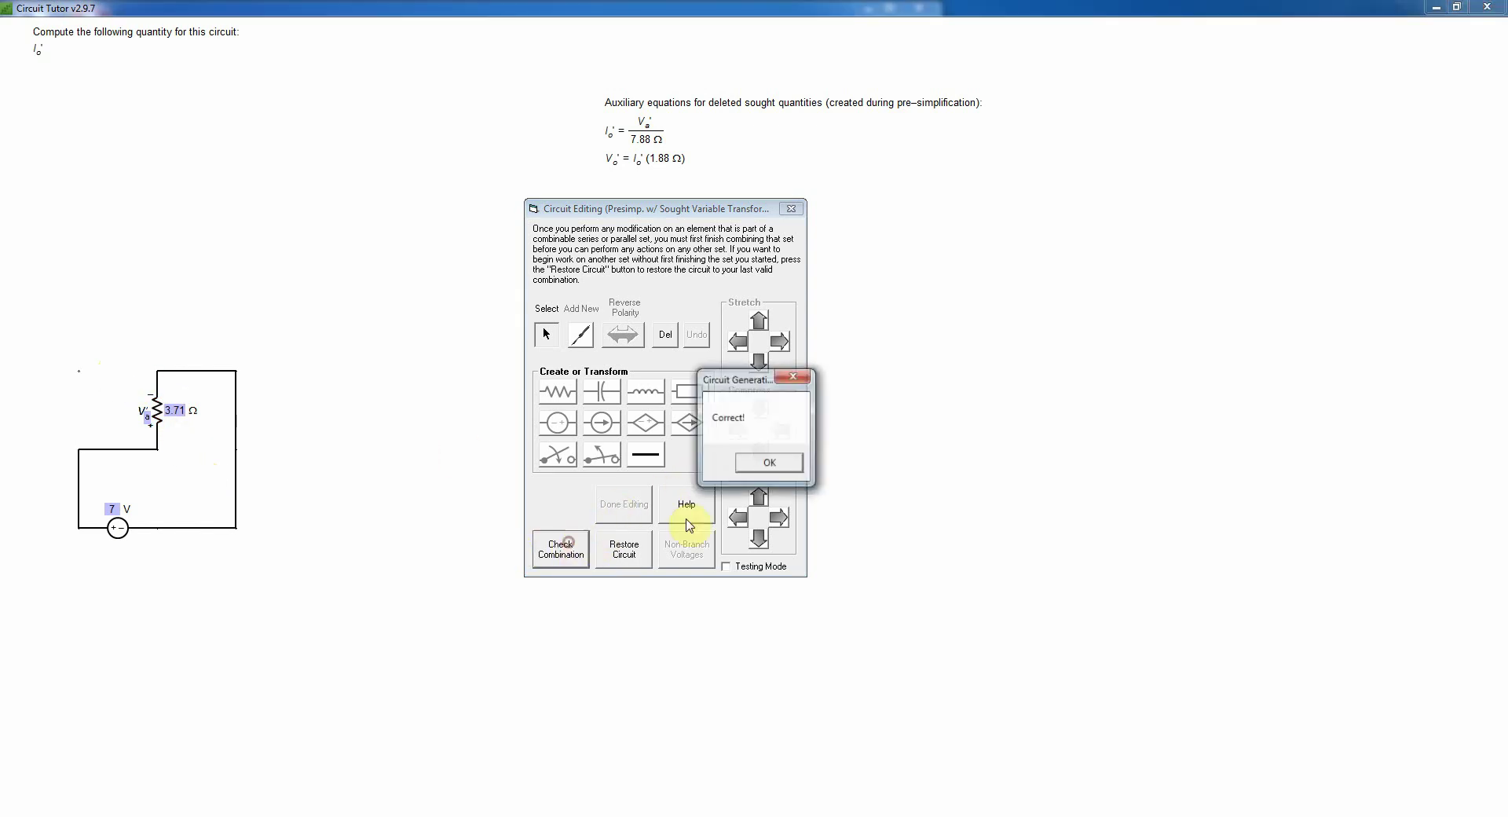
left_click(770, 464)
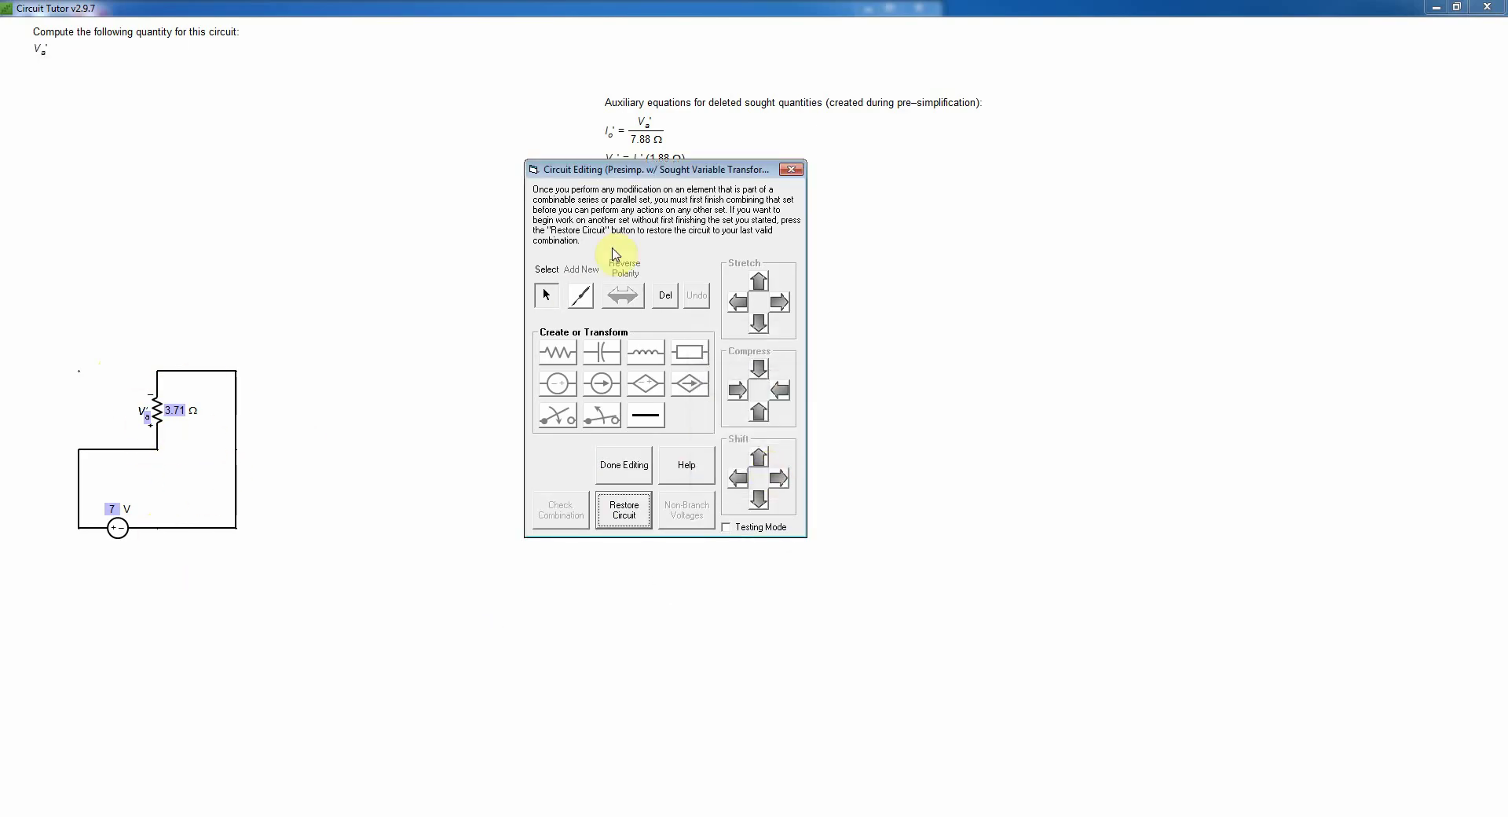
left_click_drag(592, 170, 578, 229)
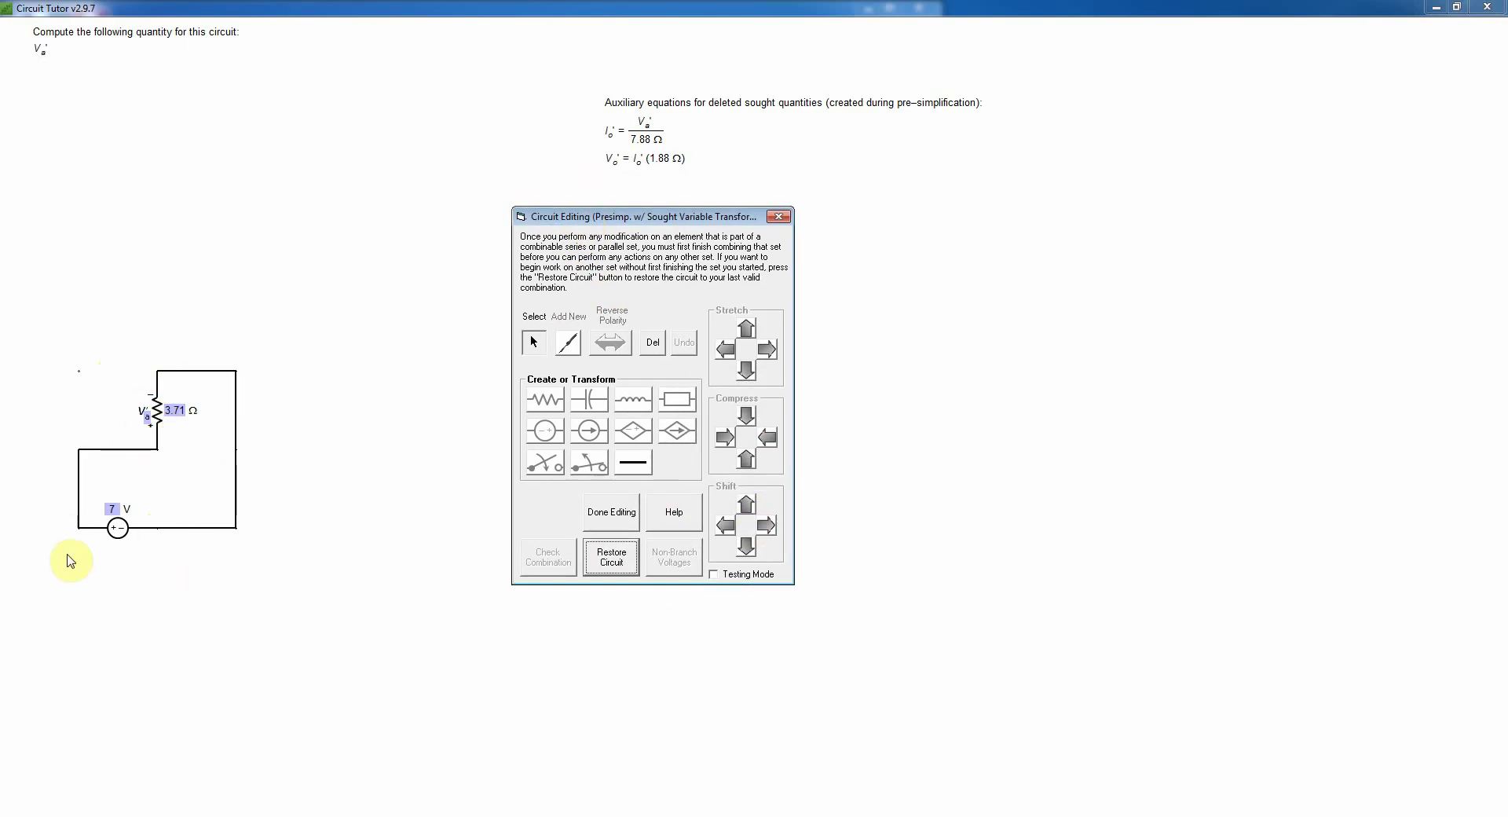
left_click(623, 511)
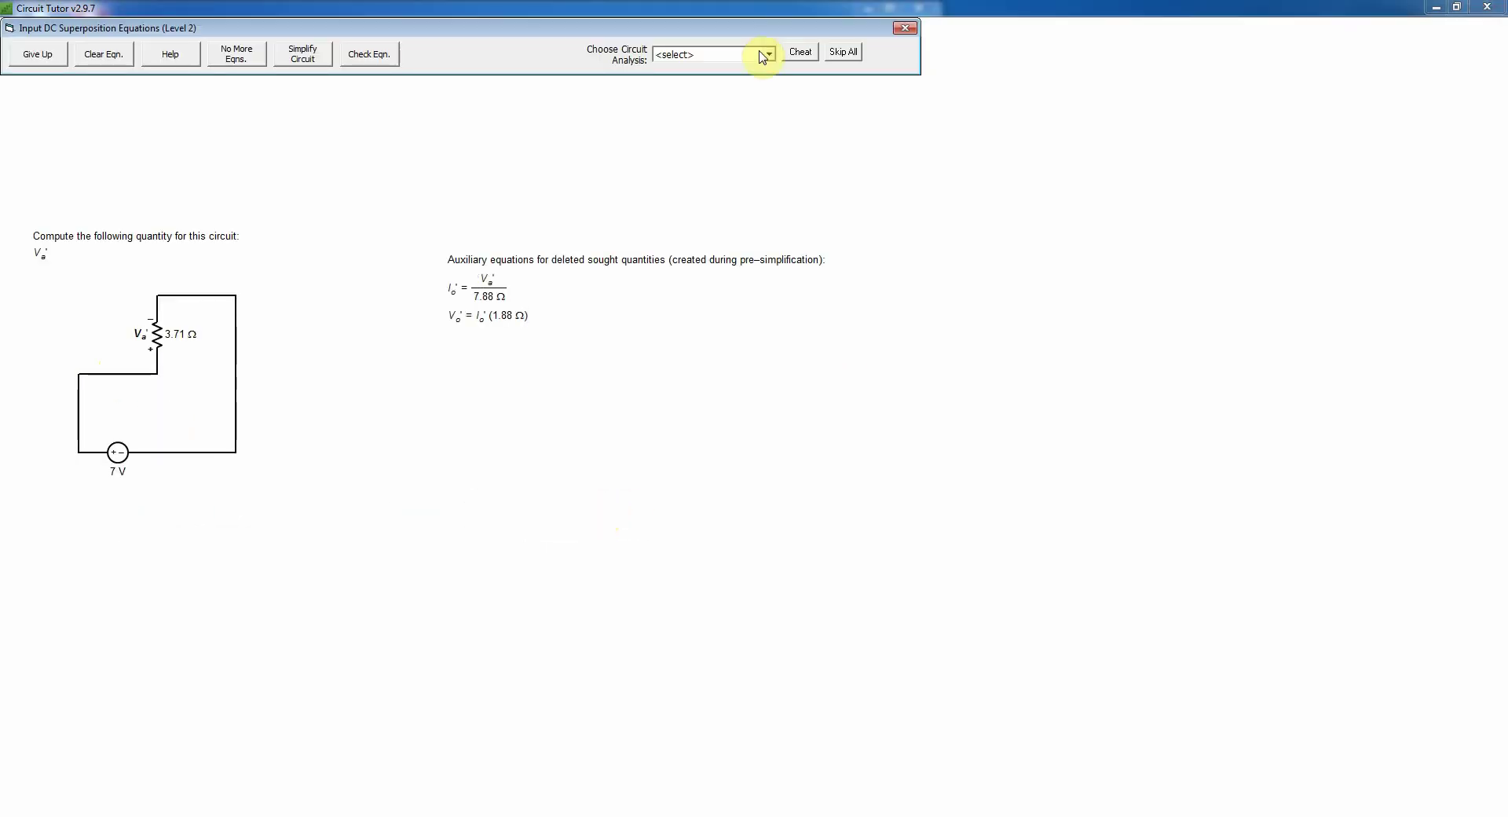
Choose Single Node-Pair analysis with the Sought Branch Voltage equation type
left_click(767, 56)
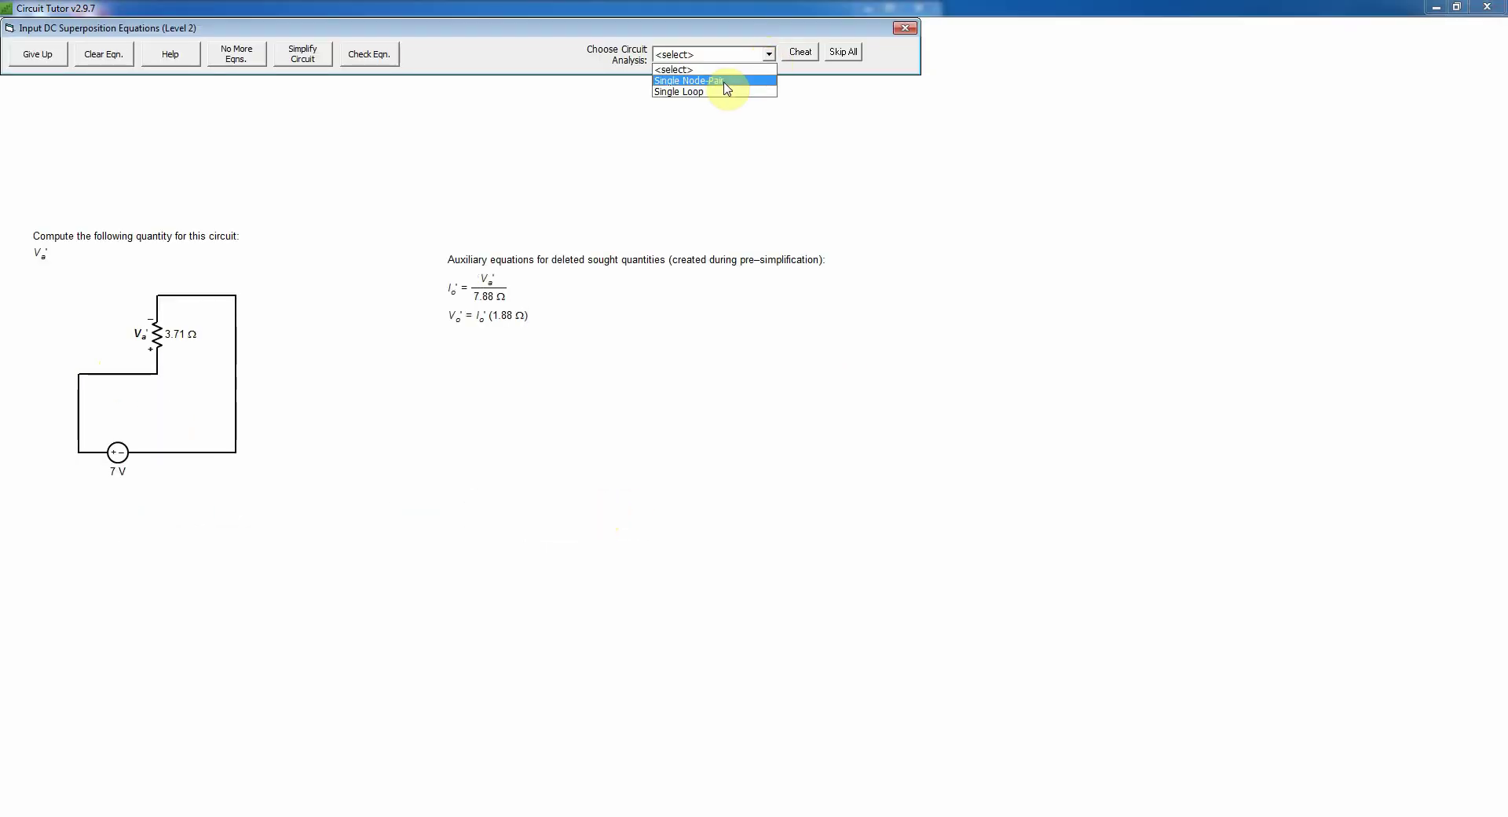
left_click(726, 82)
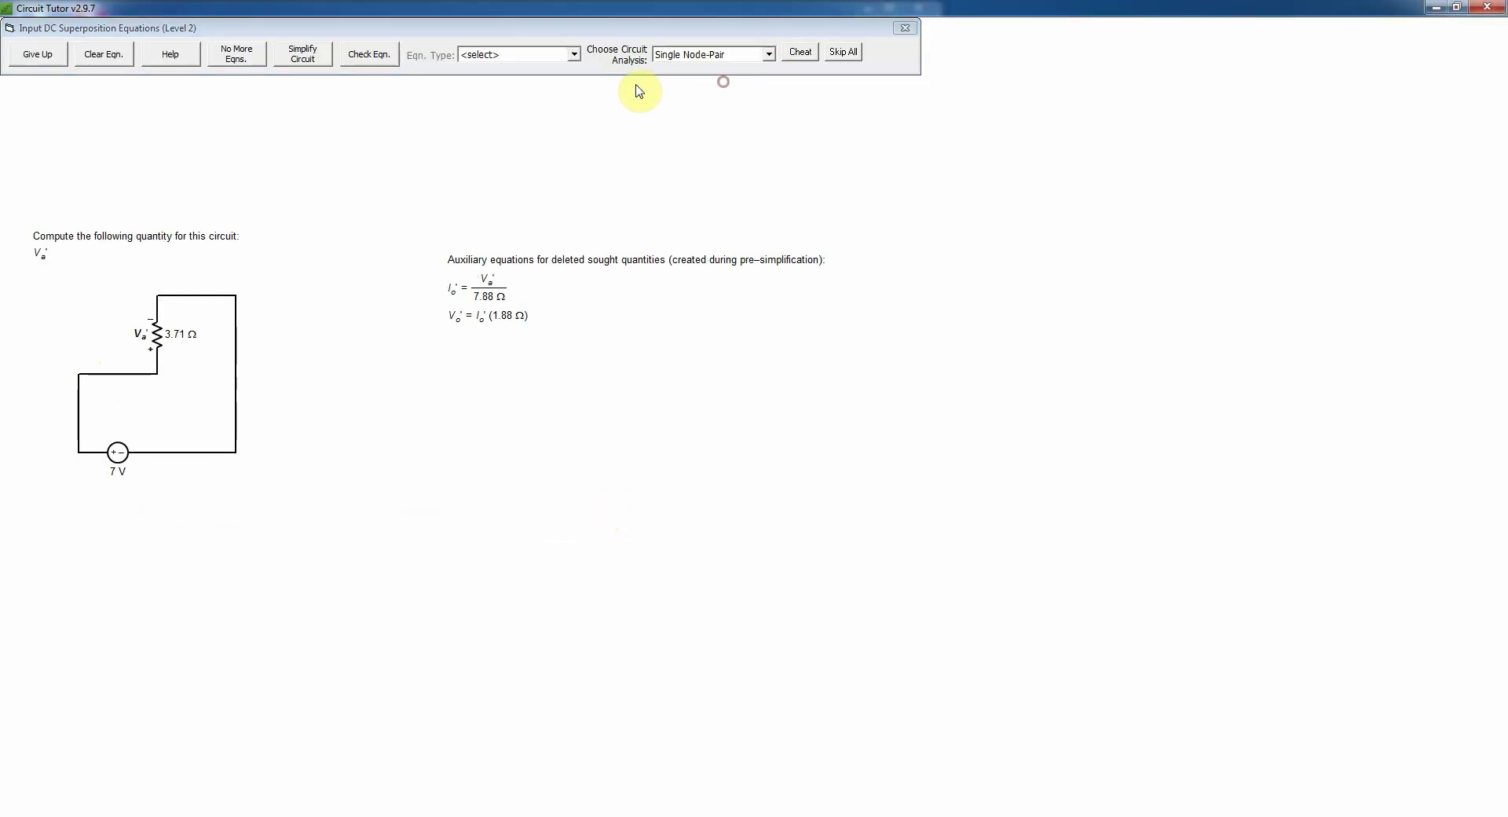
left_click(575, 55)
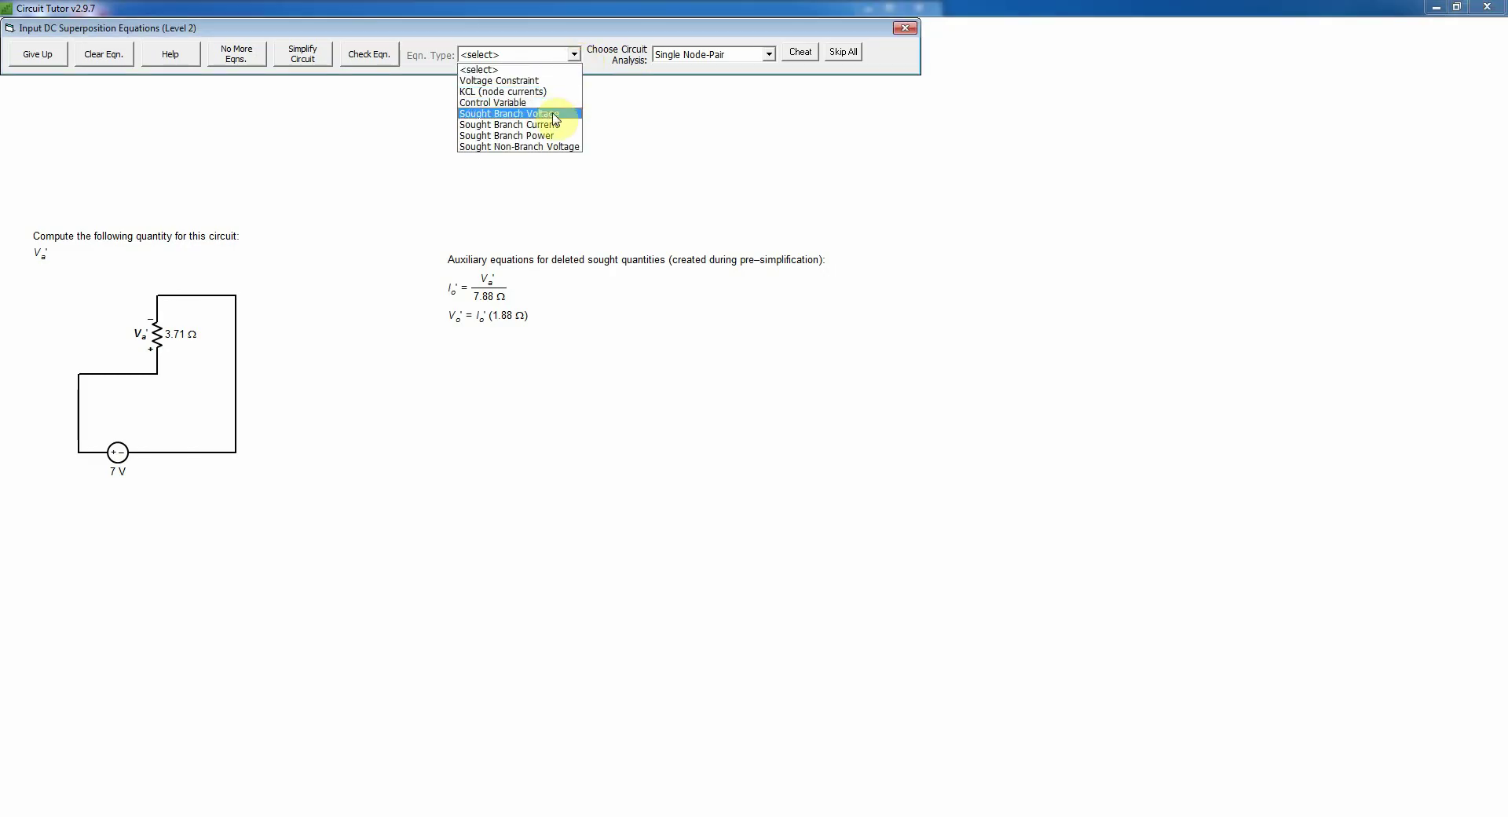
left_click(558, 116)
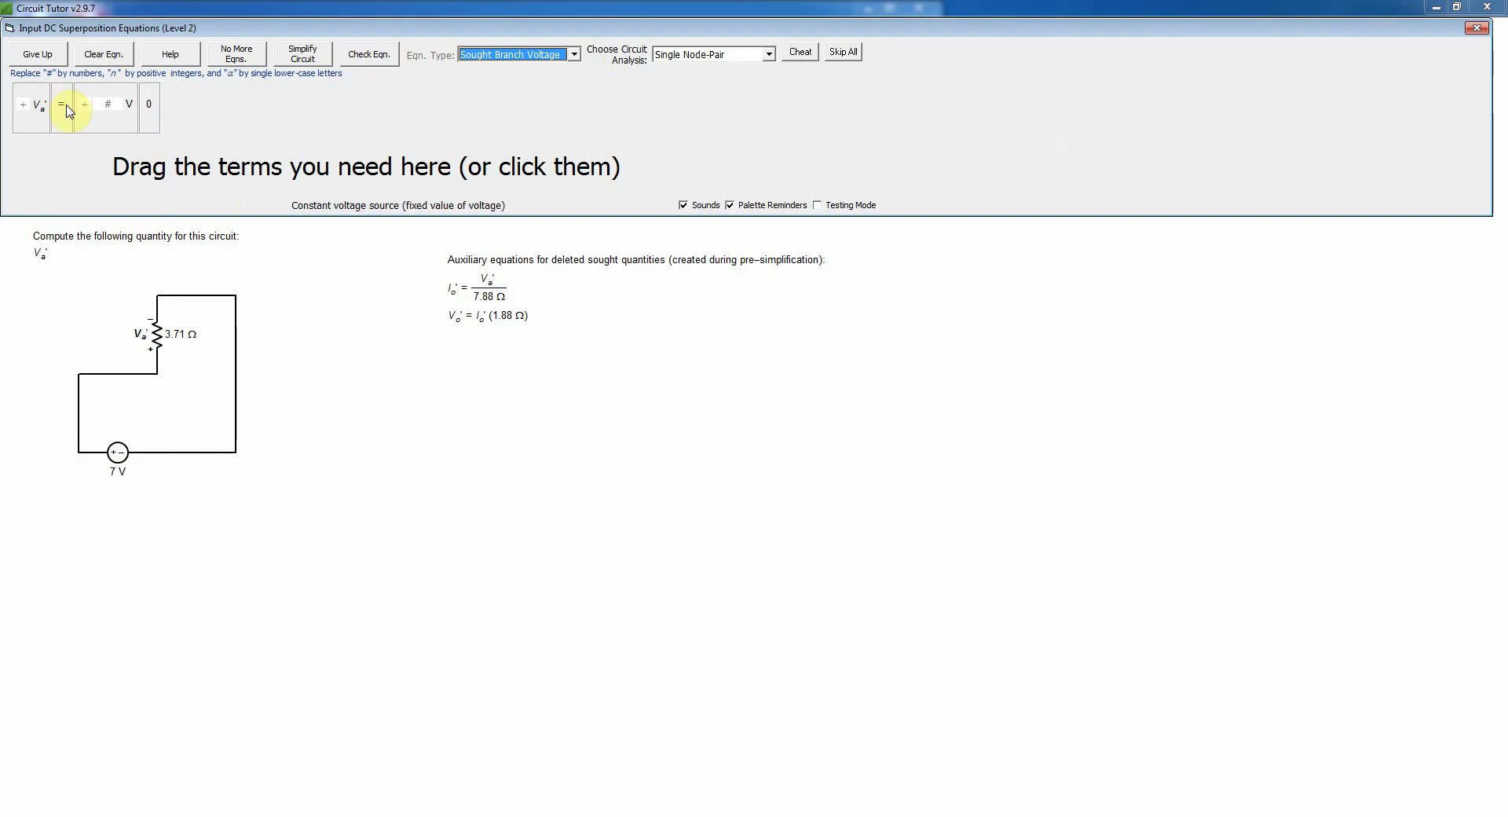
Build and check the equation V'a = 7 V
left_click(36, 114)
left_click(60, 116)
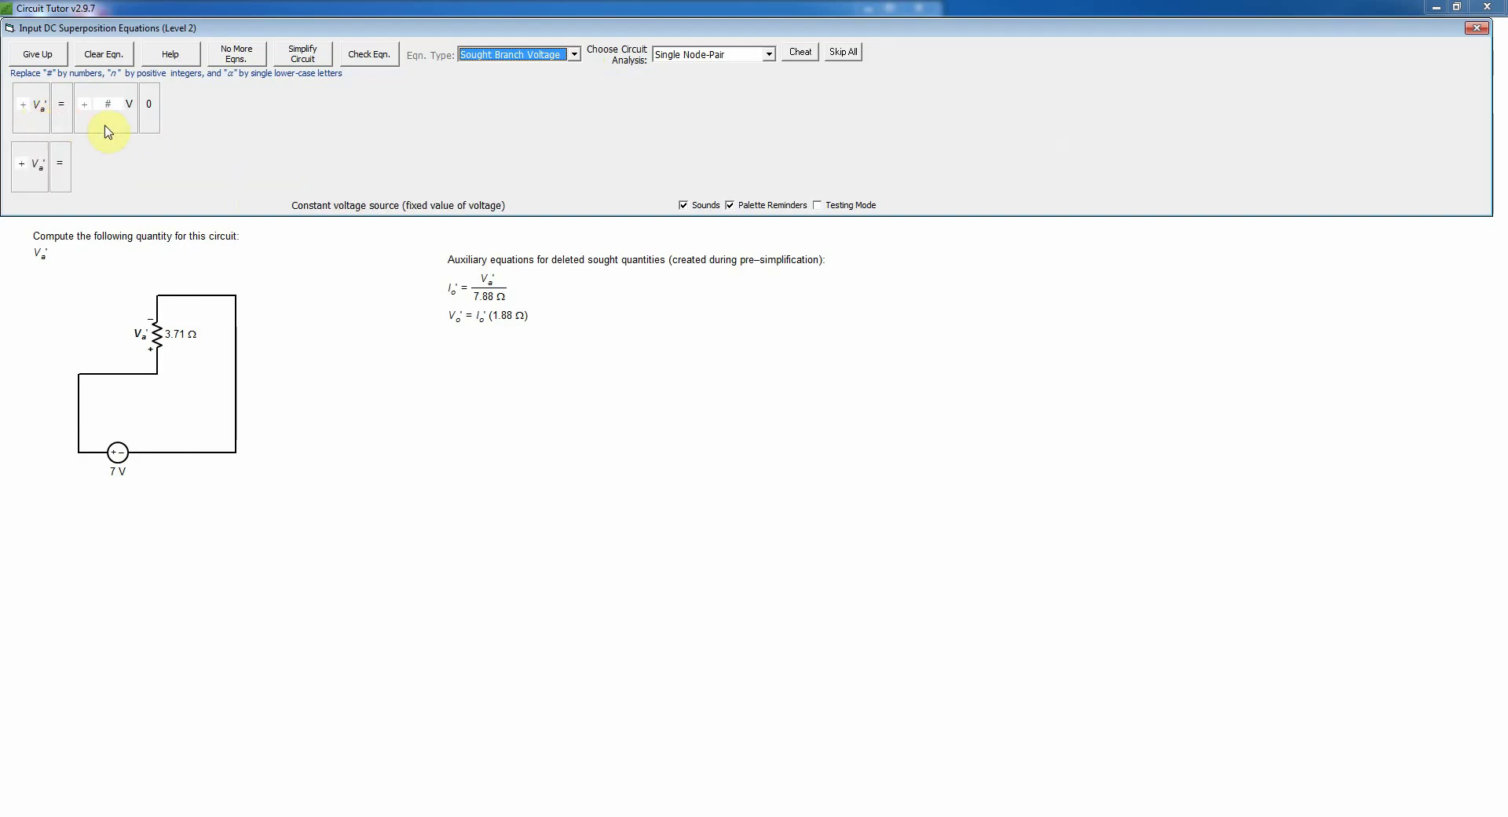
left_click(107, 119)
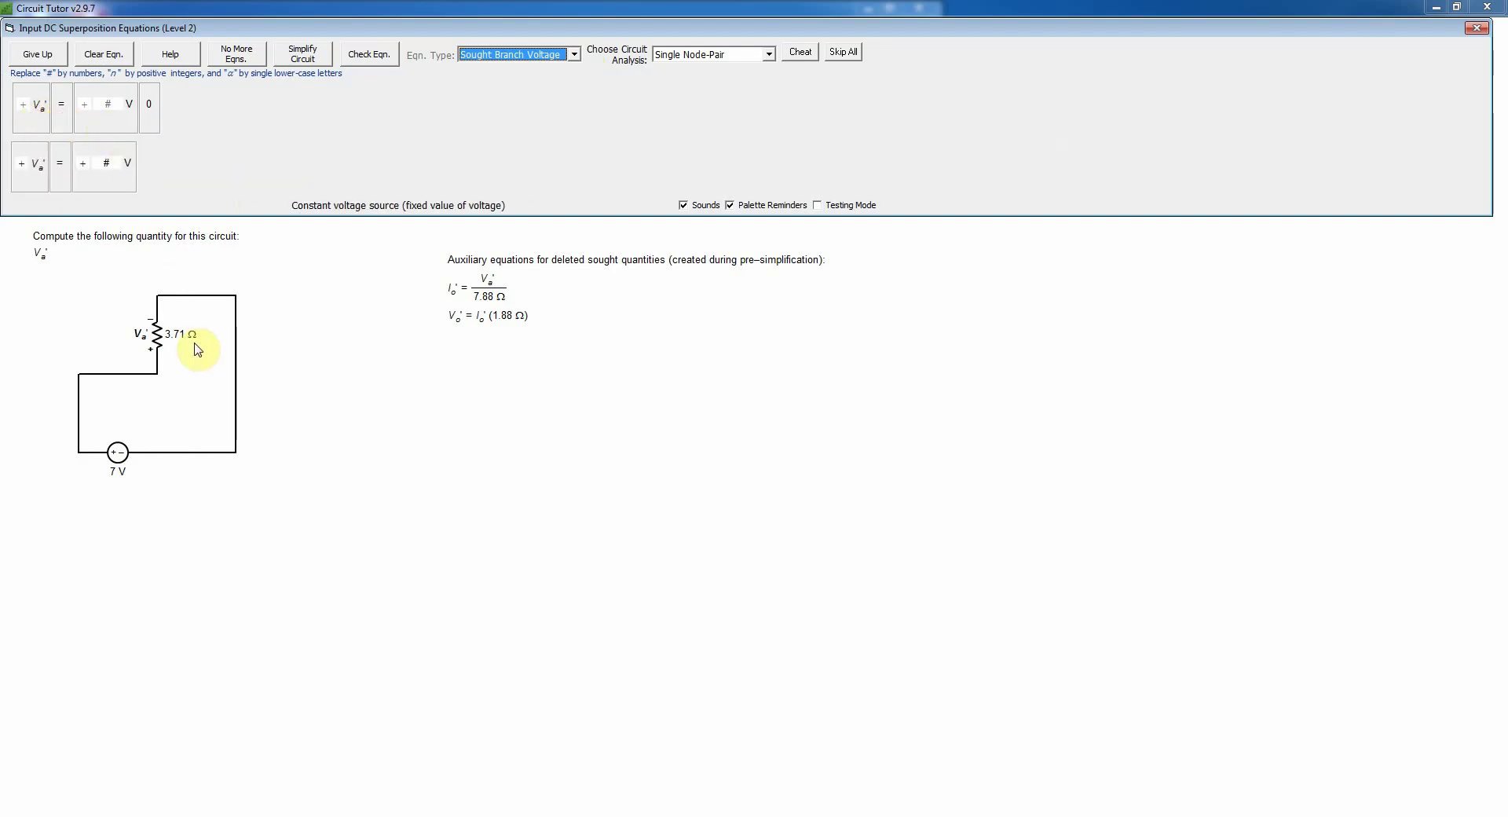
left_click(108, 163)
type("7")
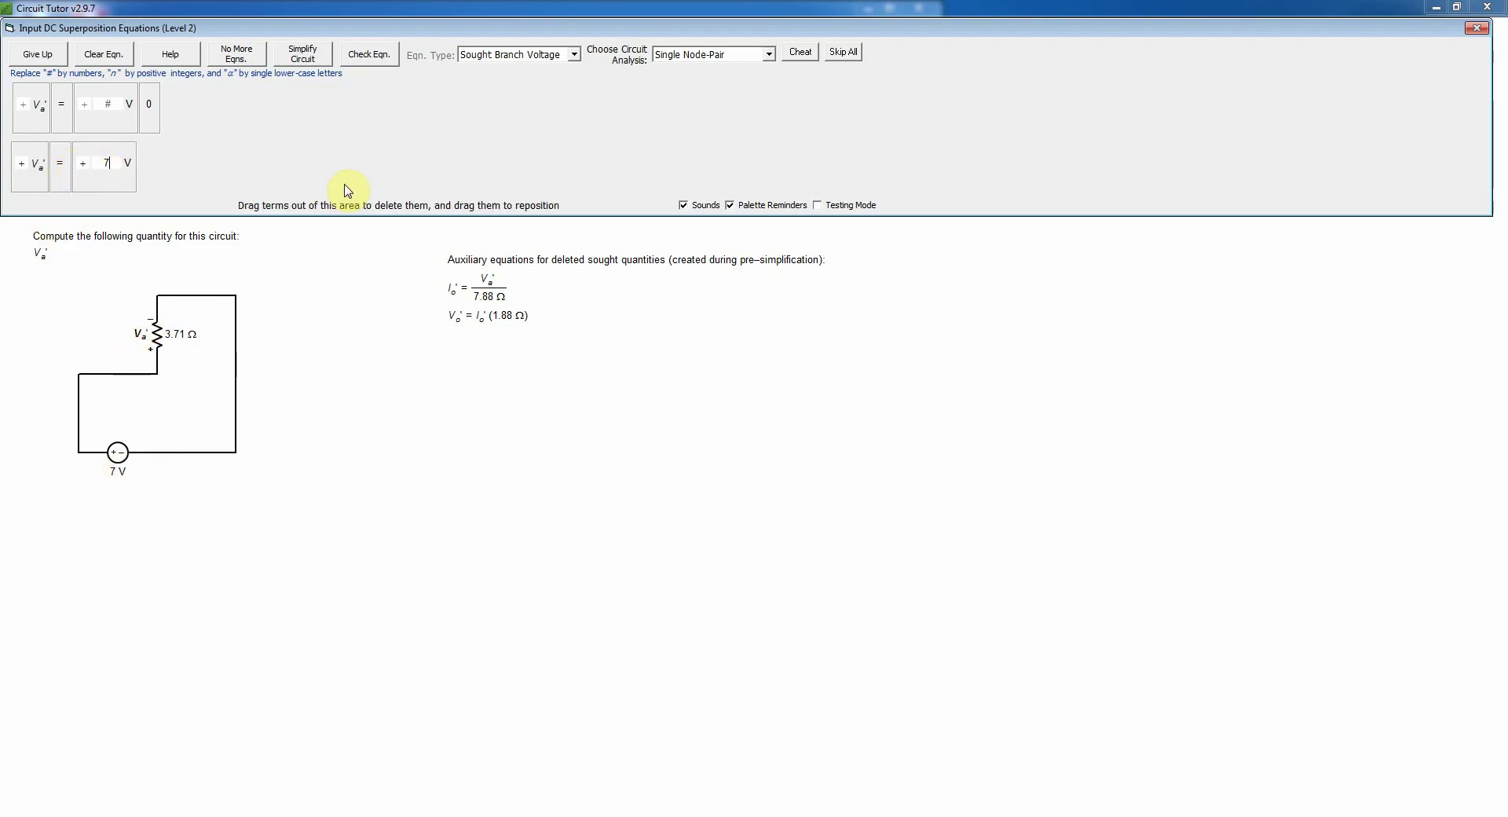
left_click(366, 57)
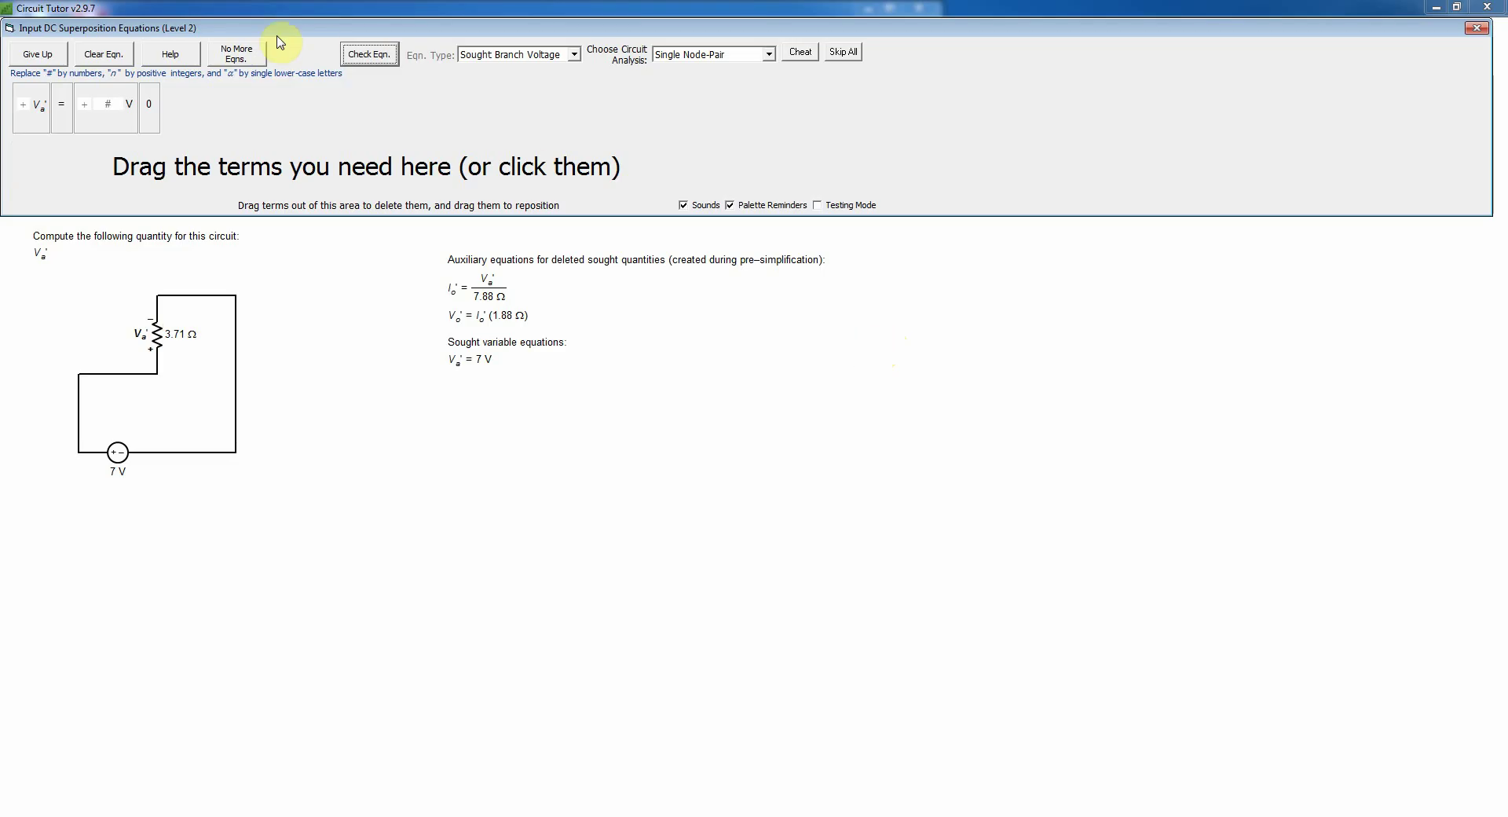
Submit Io' = 0.888 A and Vo' = 1.67 V for the 7 V-only circuit and confirm they're correct
left_click(237, 54)
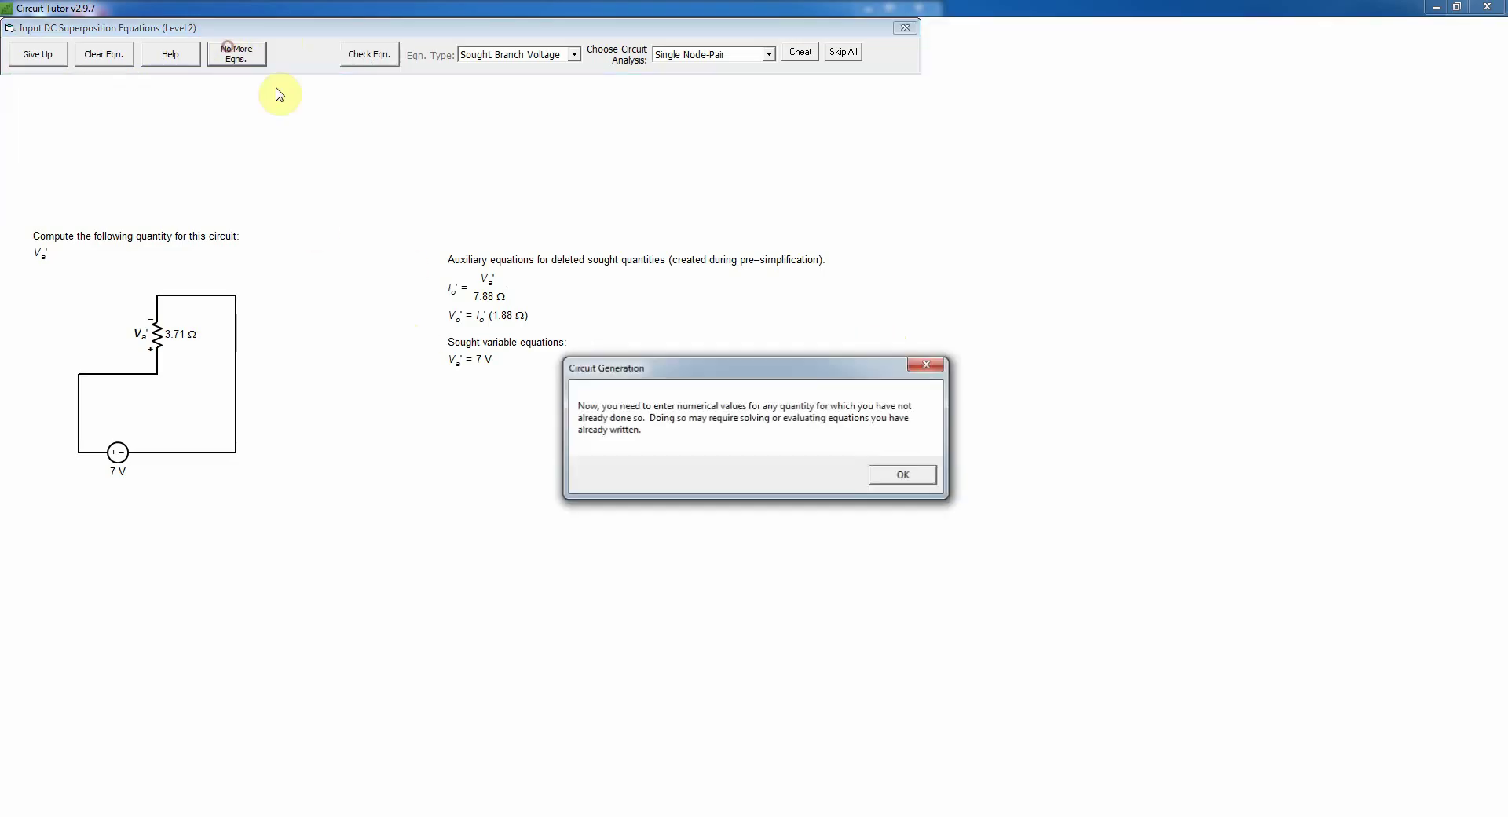
left_click(911, 477)
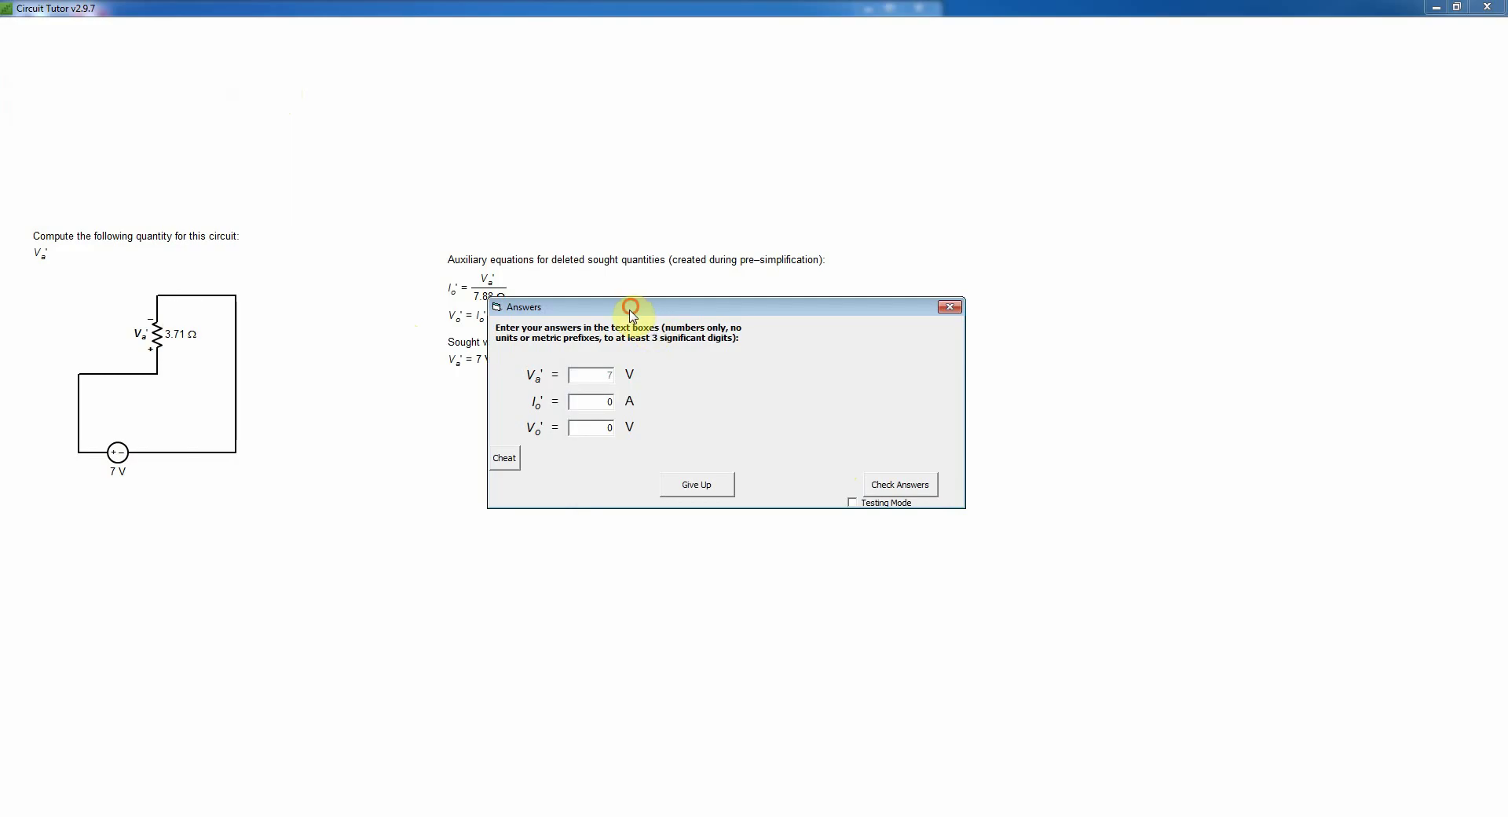
left_click_drag(642, 296, 597, 413)
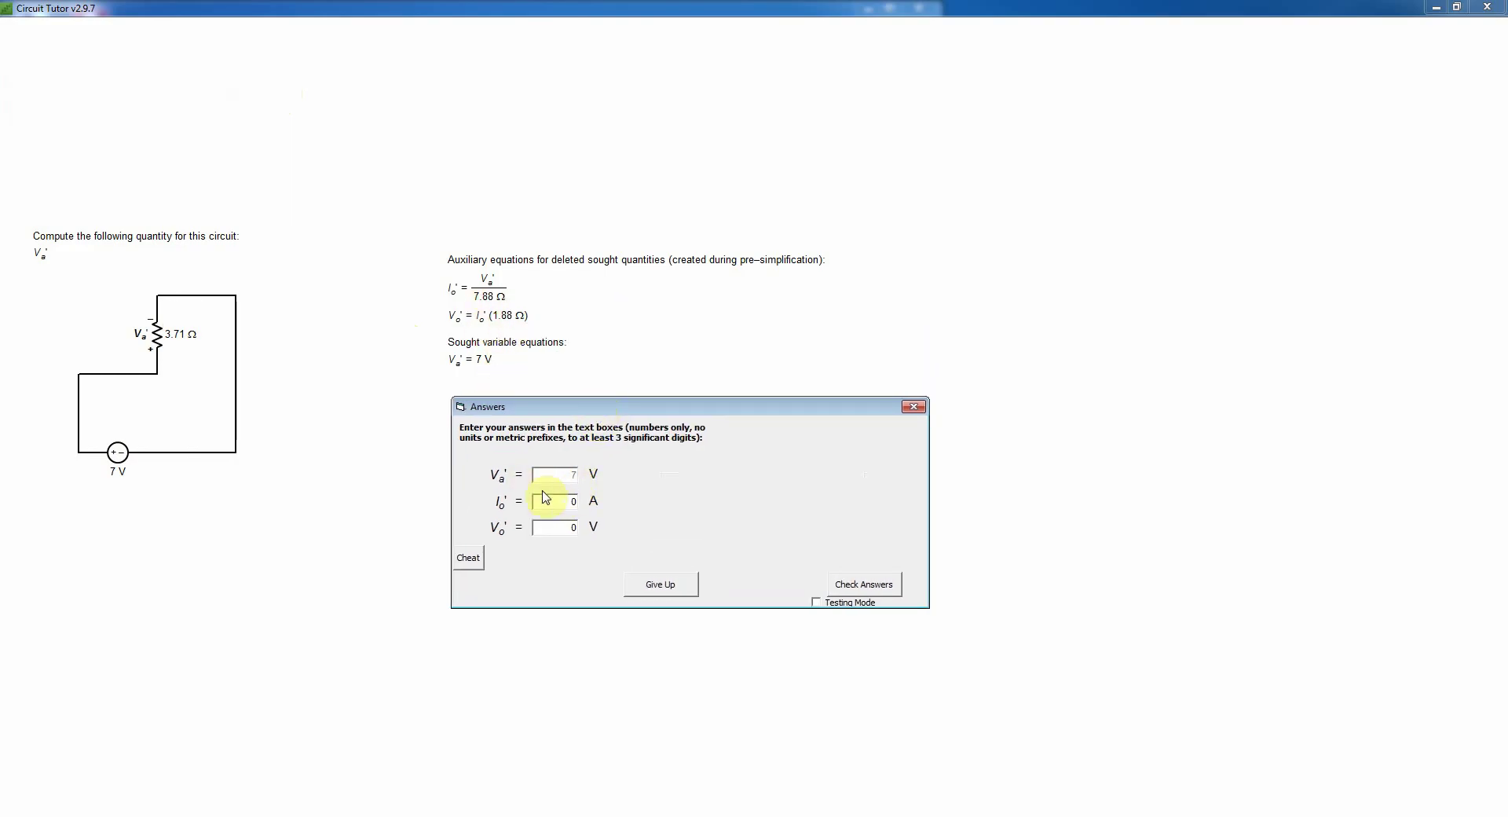
left_click(479, 564)
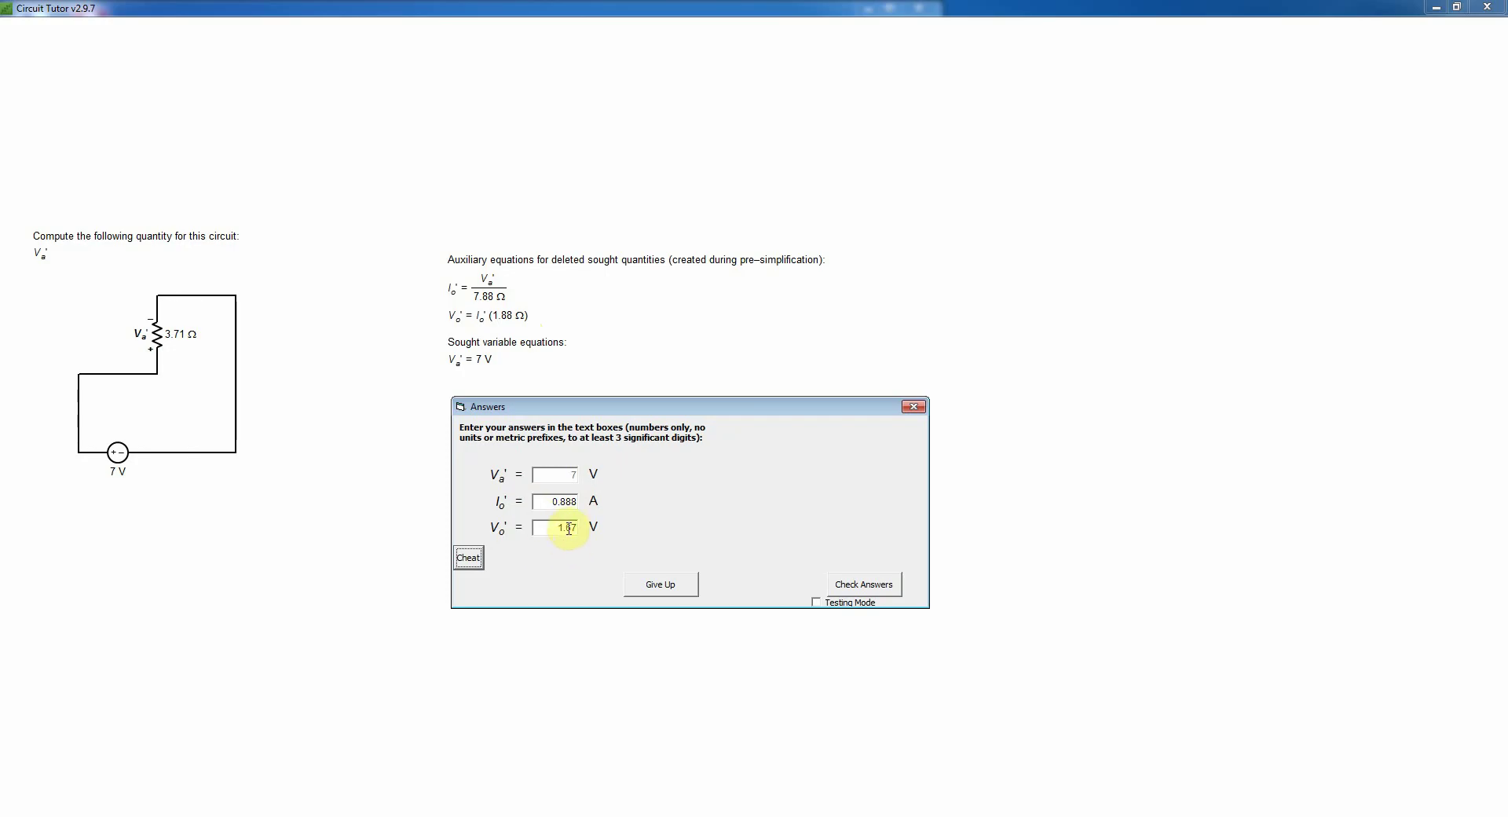
left_click(855, 589)
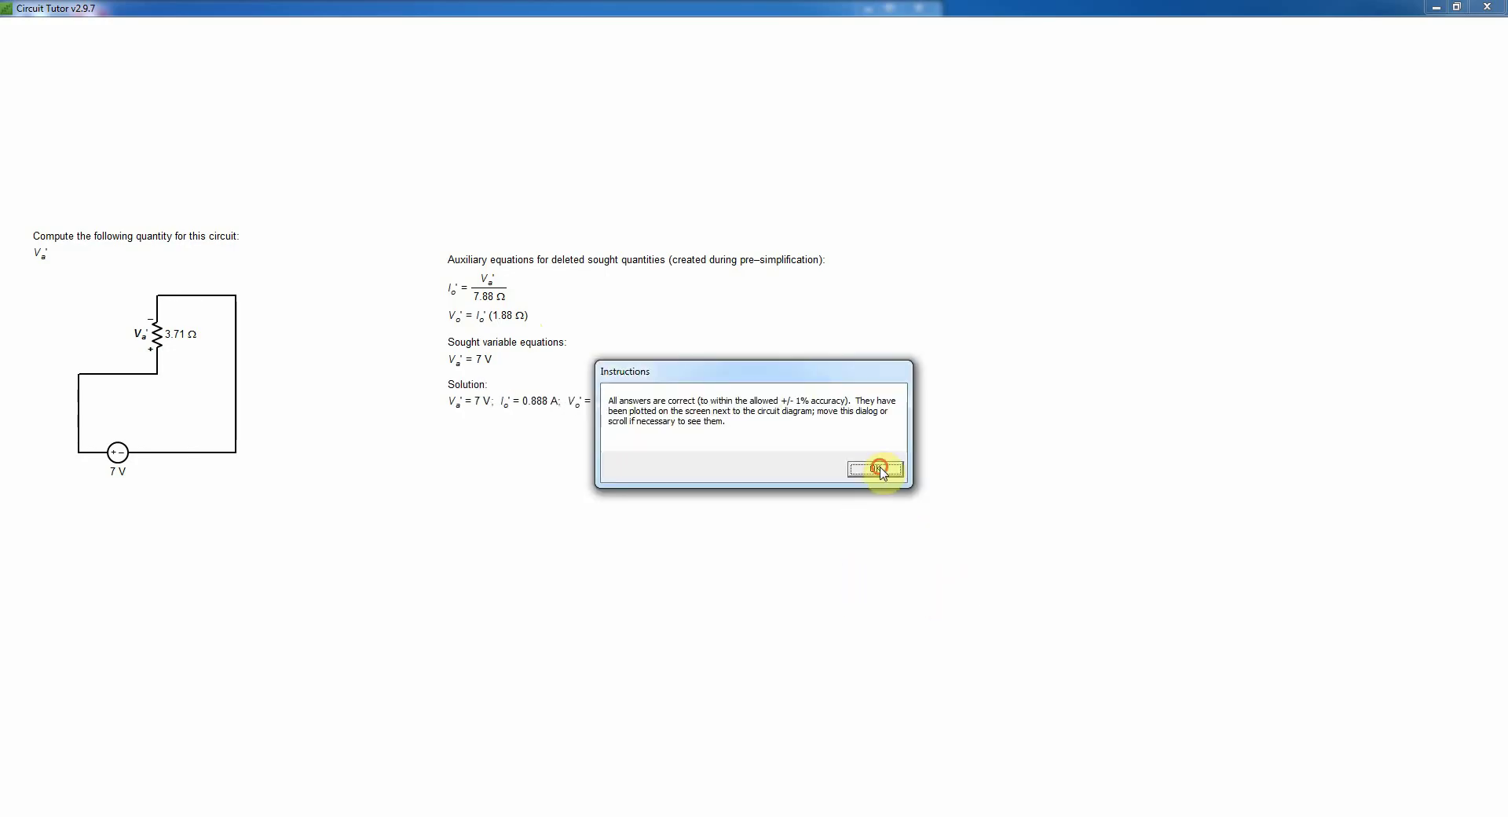
left_click(878, 468)
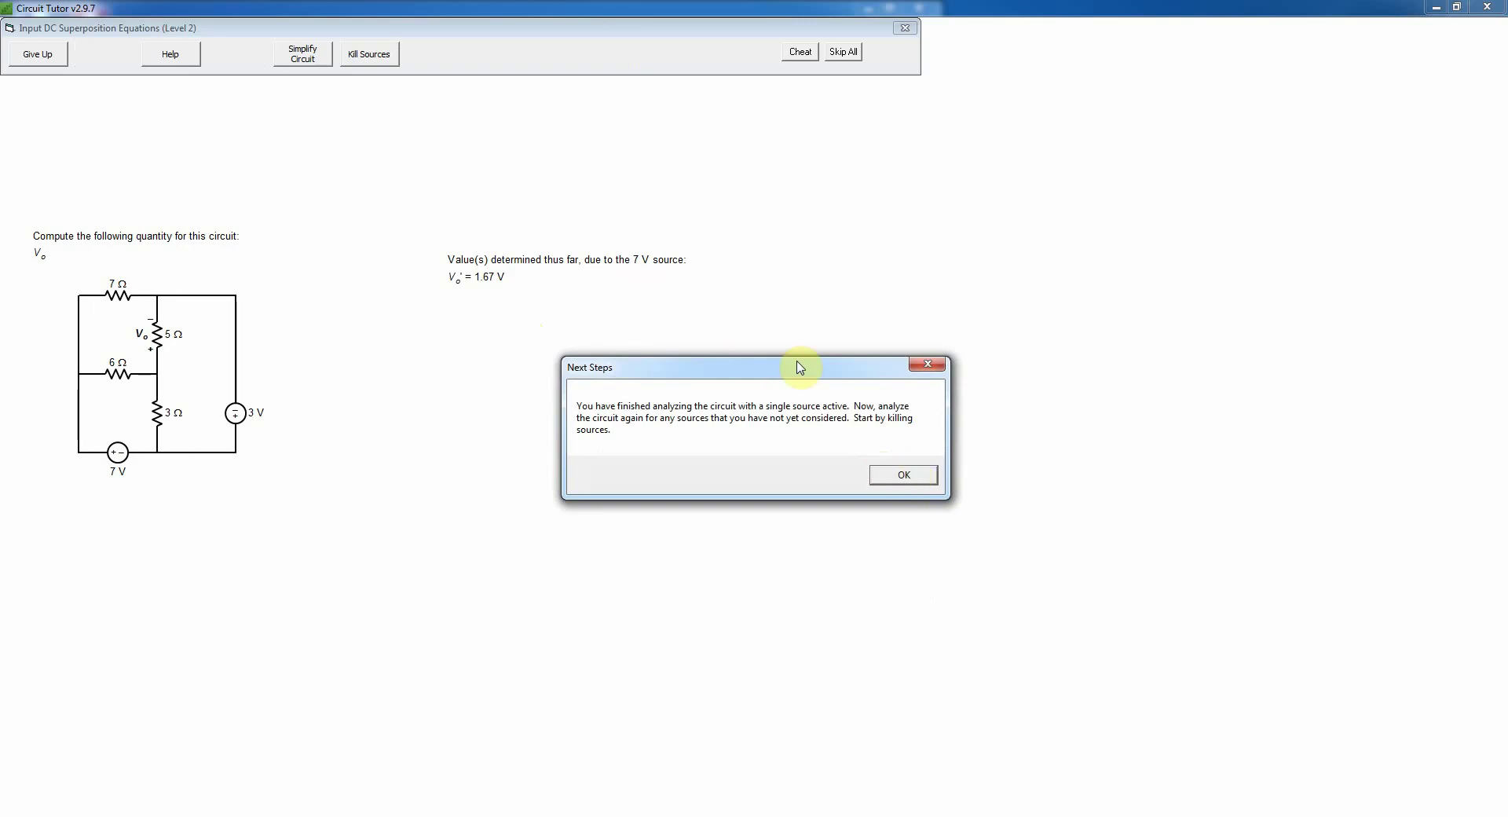
Short out the 7 V source so only the 3 V source remains active
left_click(895, 477)
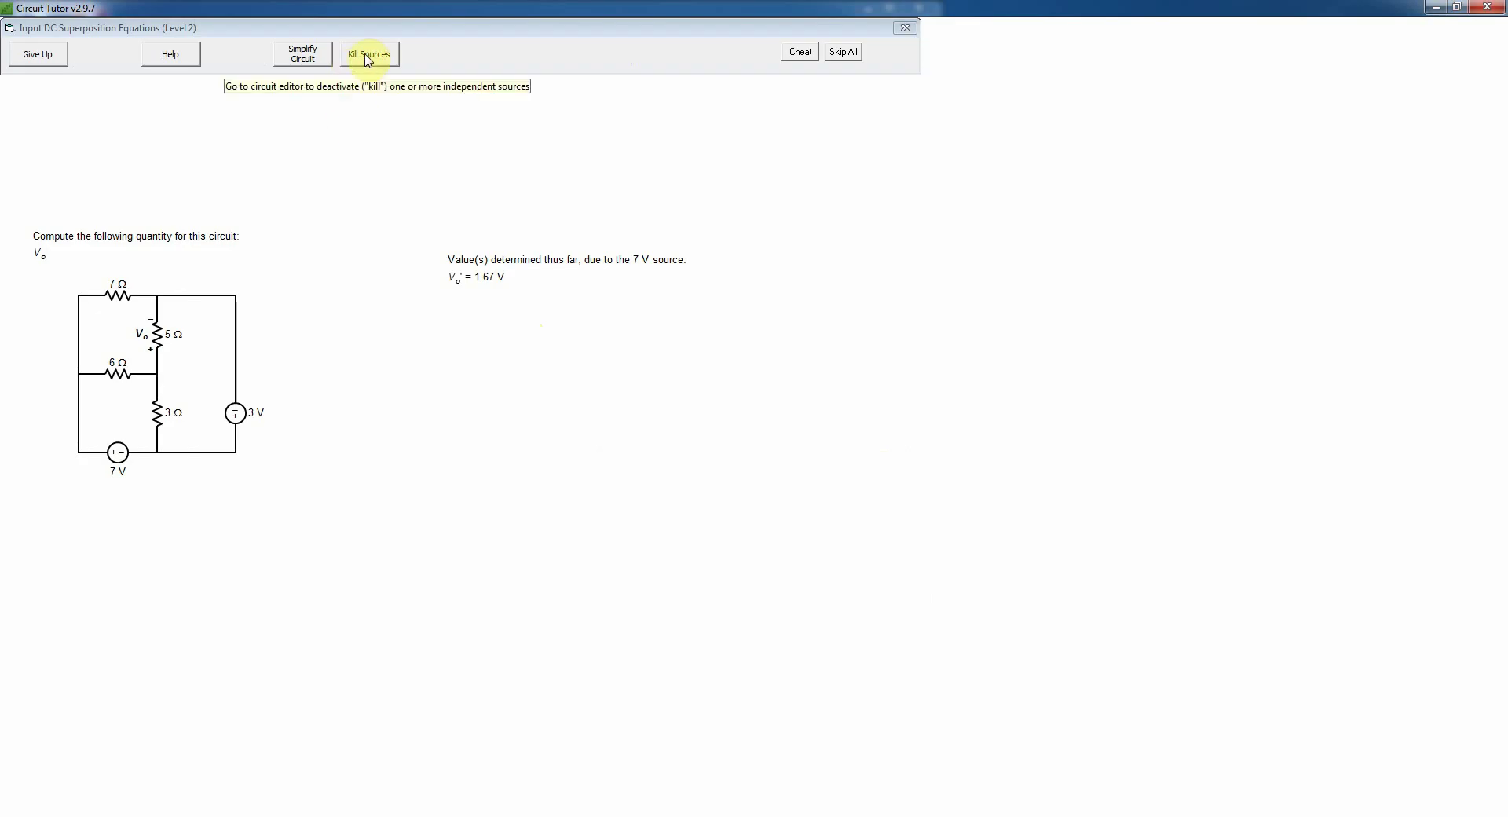
left_click(369, 55)
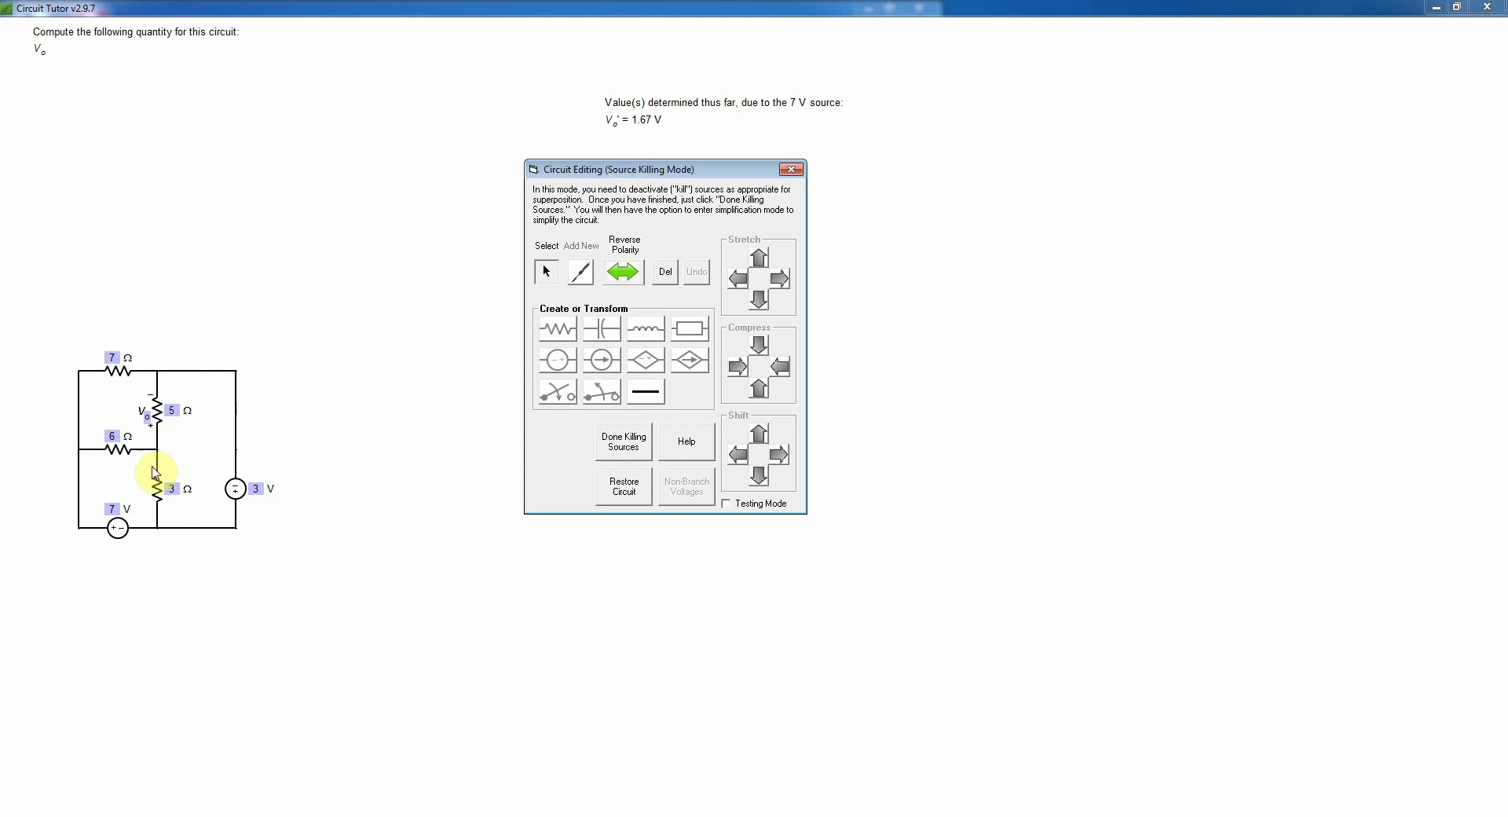
left_click(123, 532)
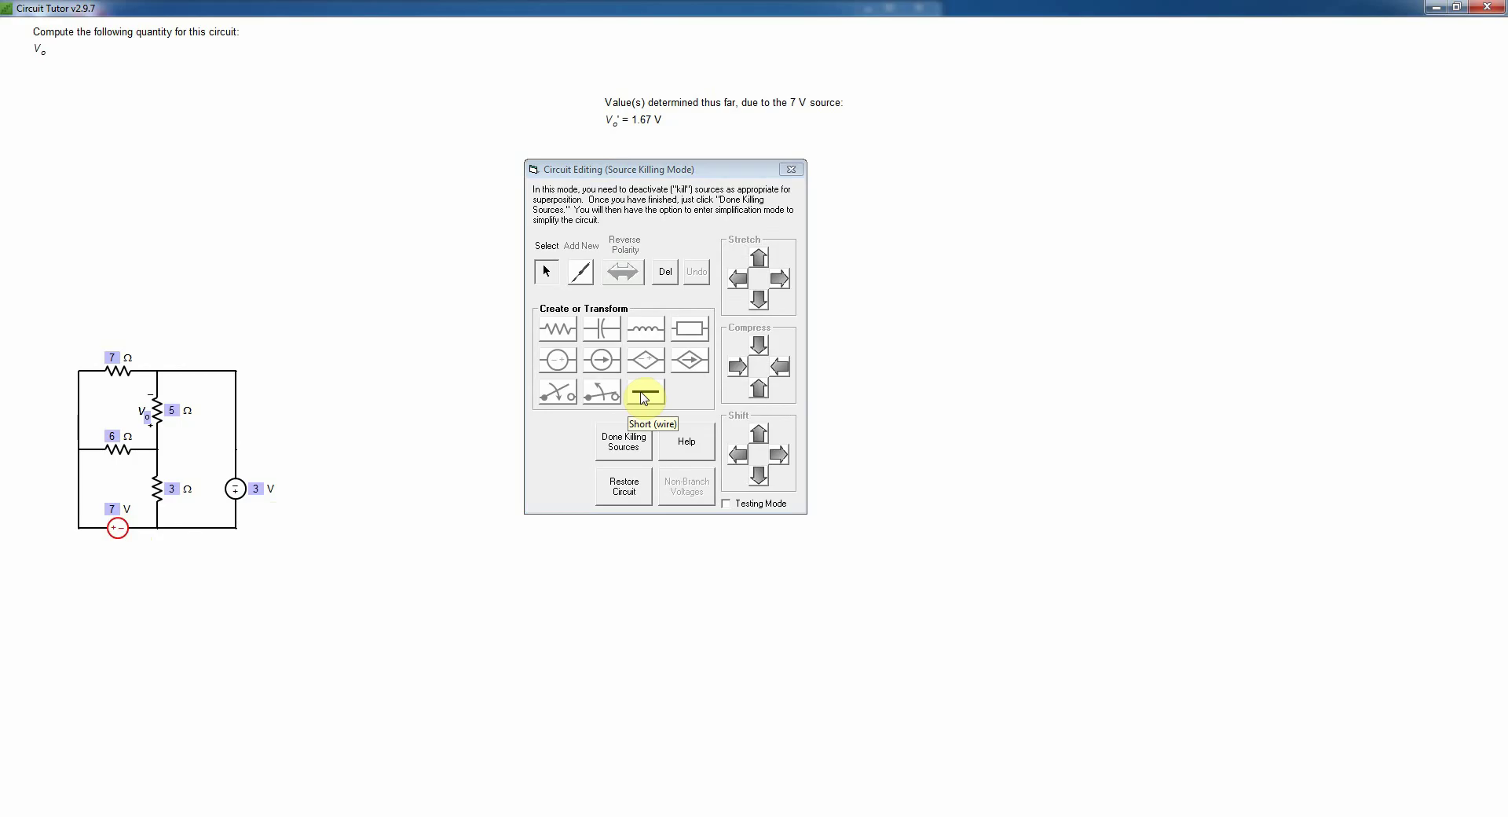
left_click(644, 397)
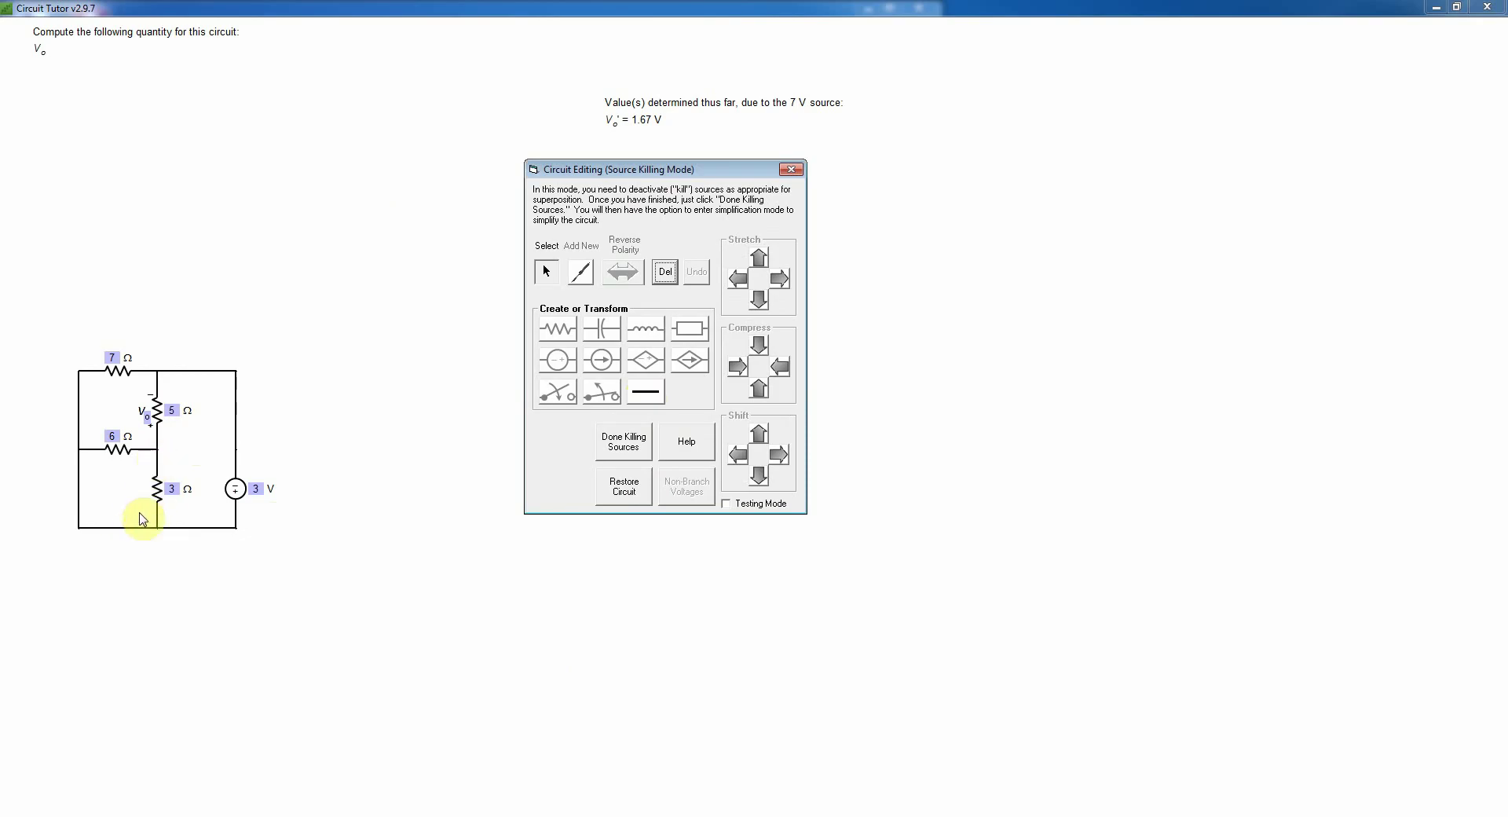
left_click(623, 445)
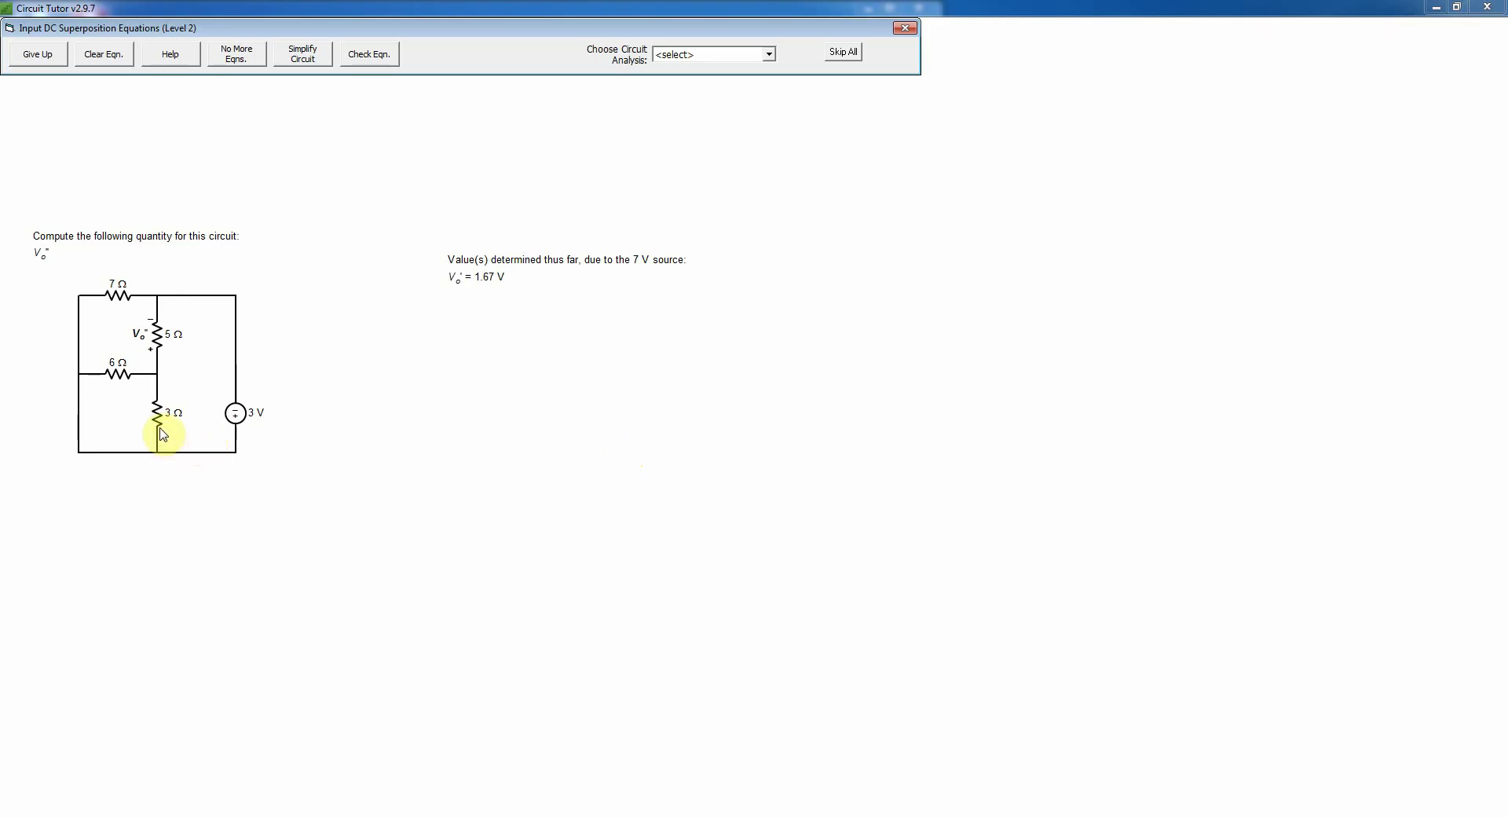
Merge the parallel 6 Ω and 3 Ω resistors into a single 2 Ω resistor and confirm it
left_click(302, 57)
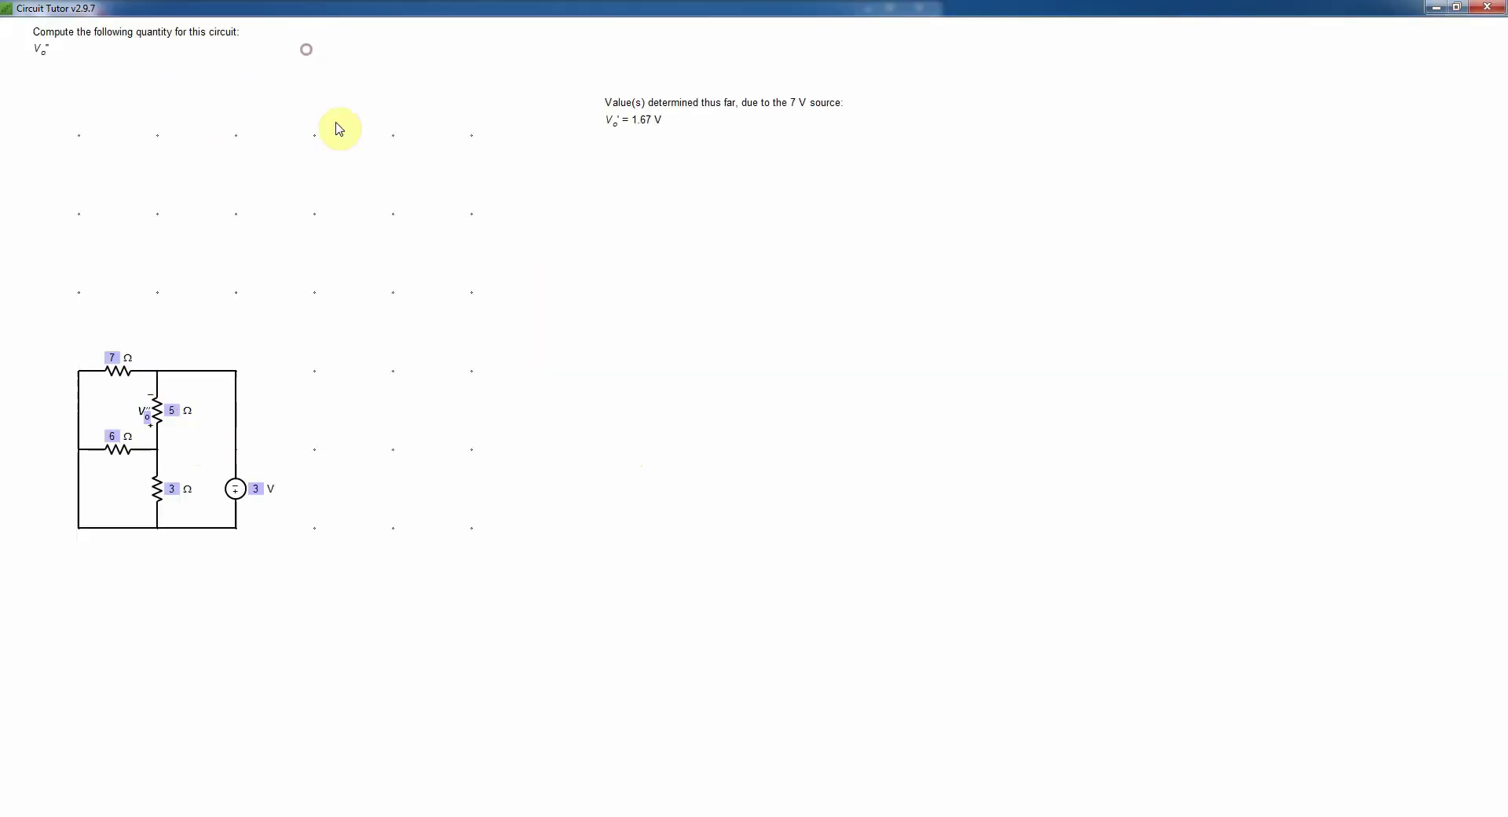
left_click(119, 452)
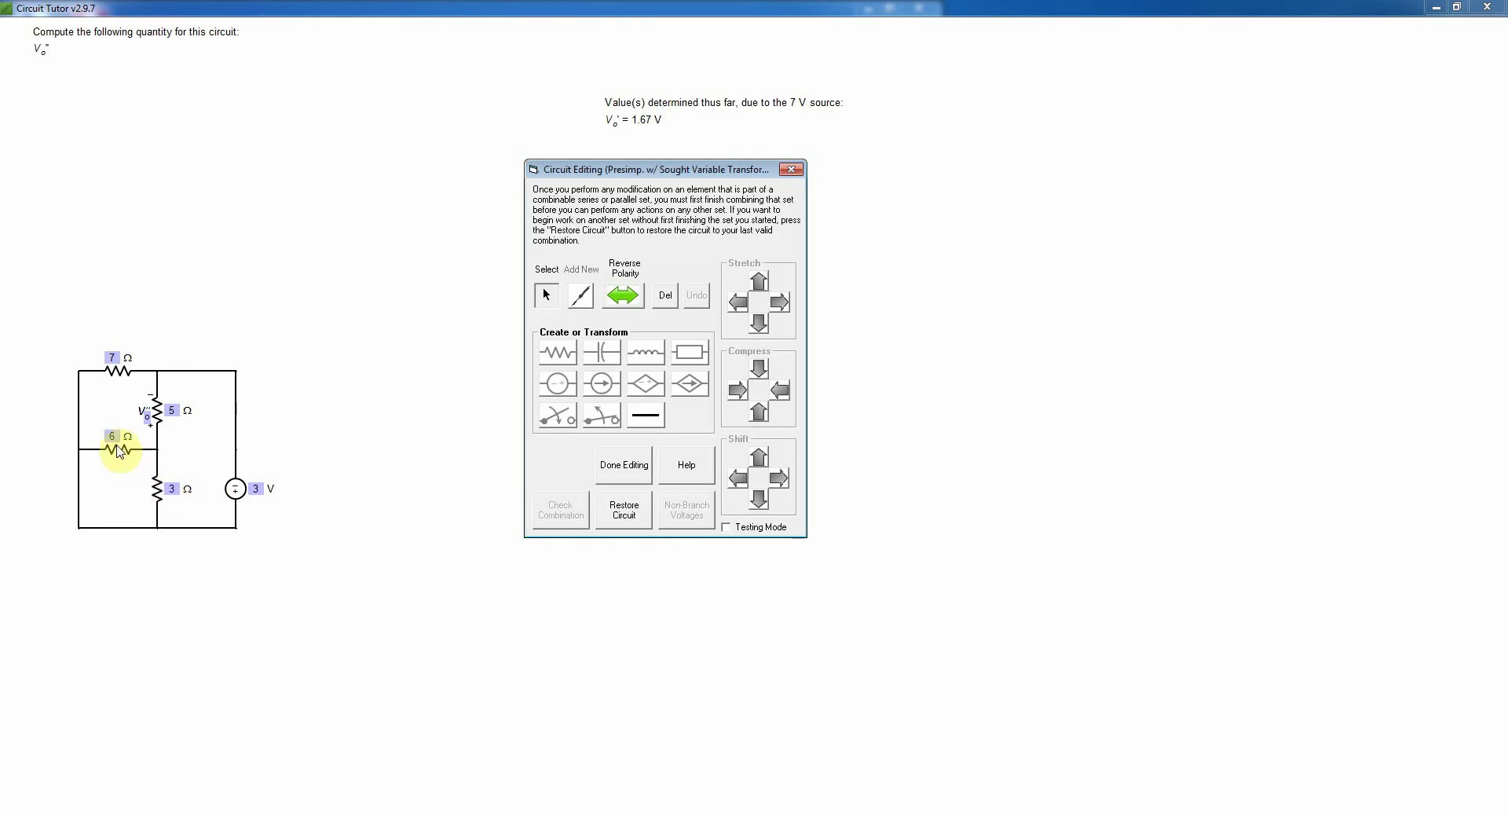
left_click(118, 436)
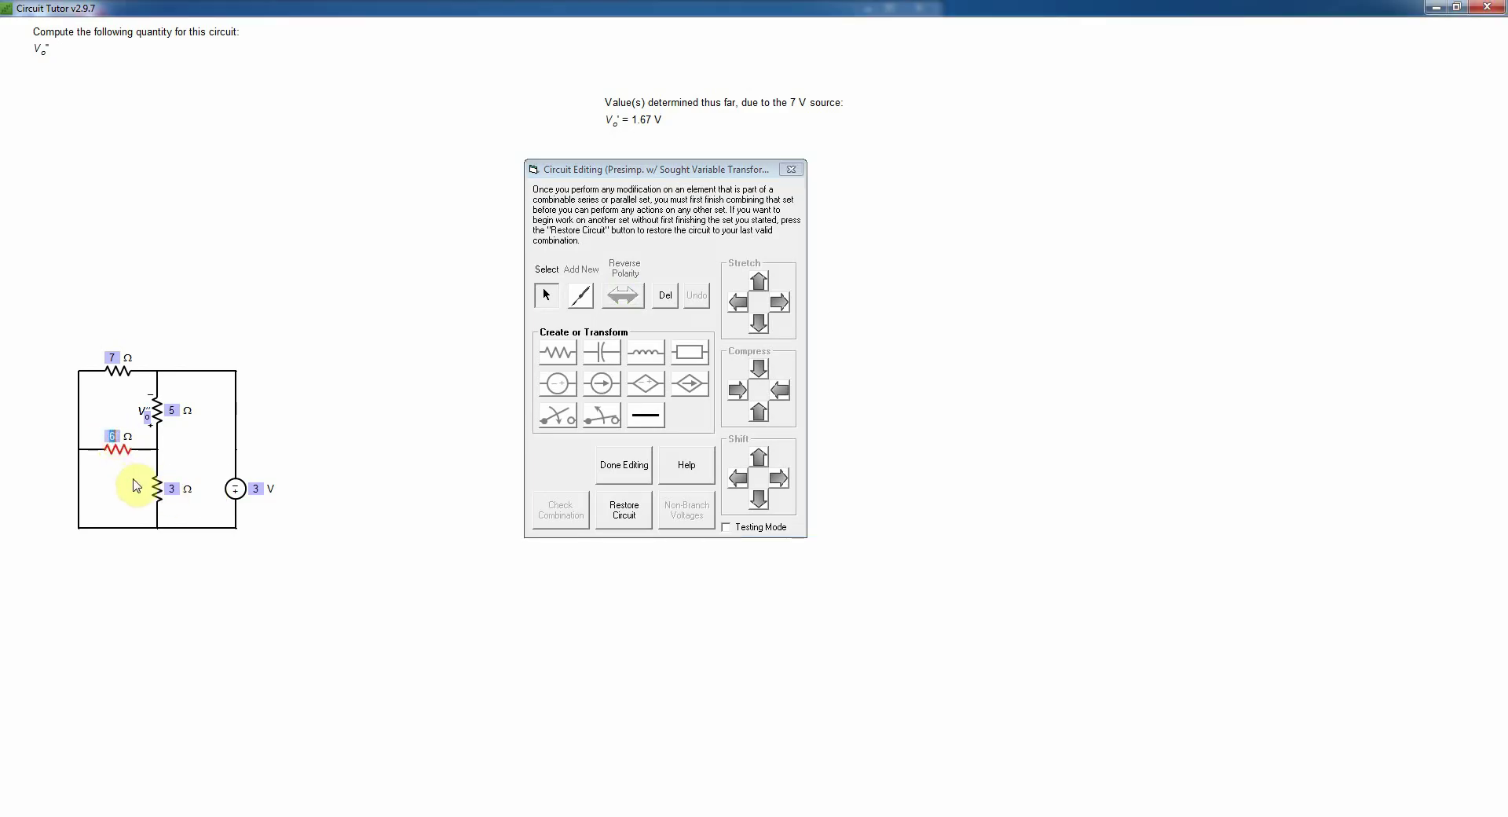
type("2")
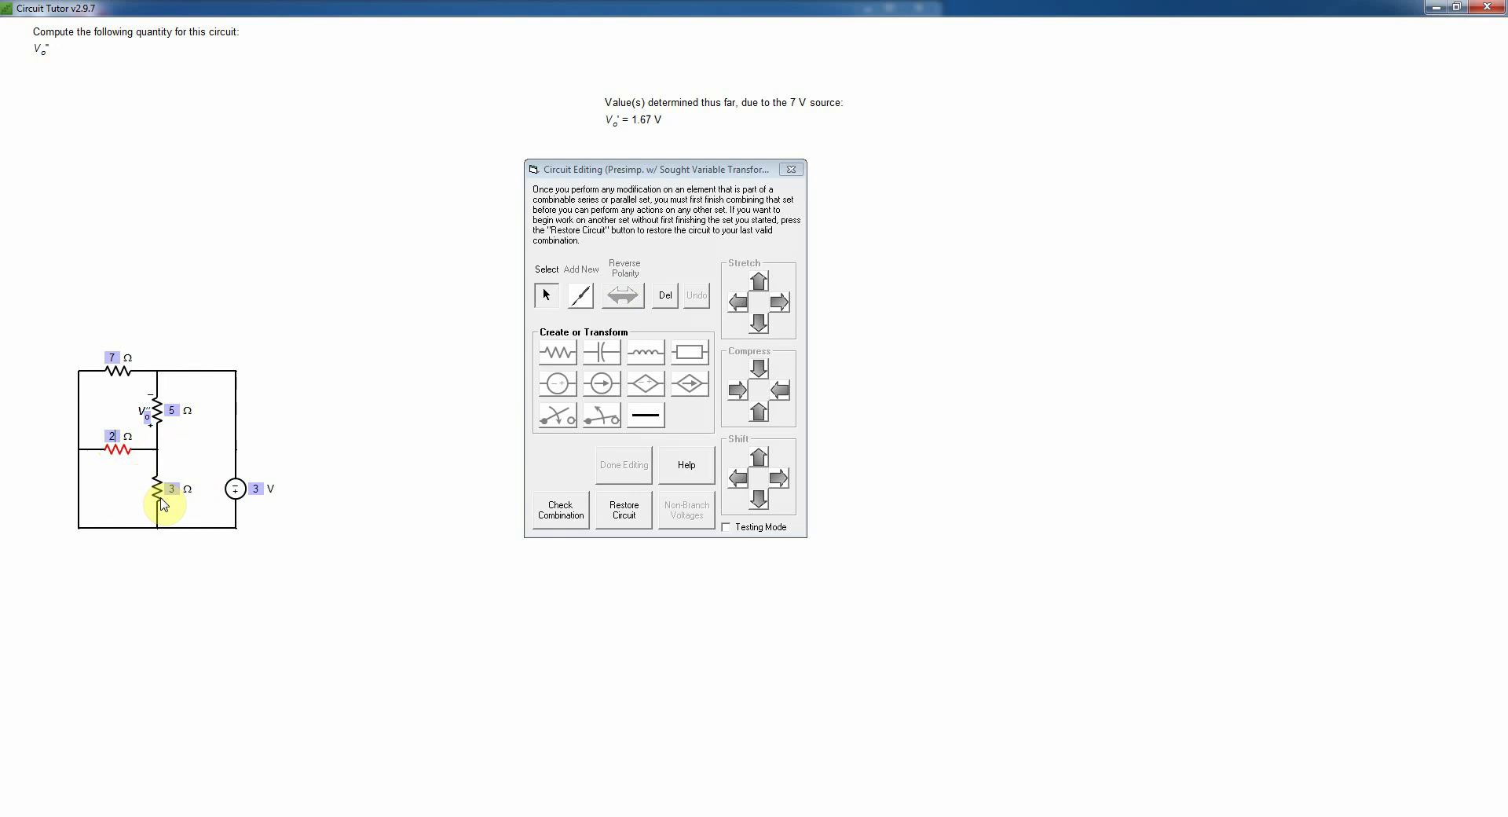
left_click(157, 490)
left_click(577, 514)
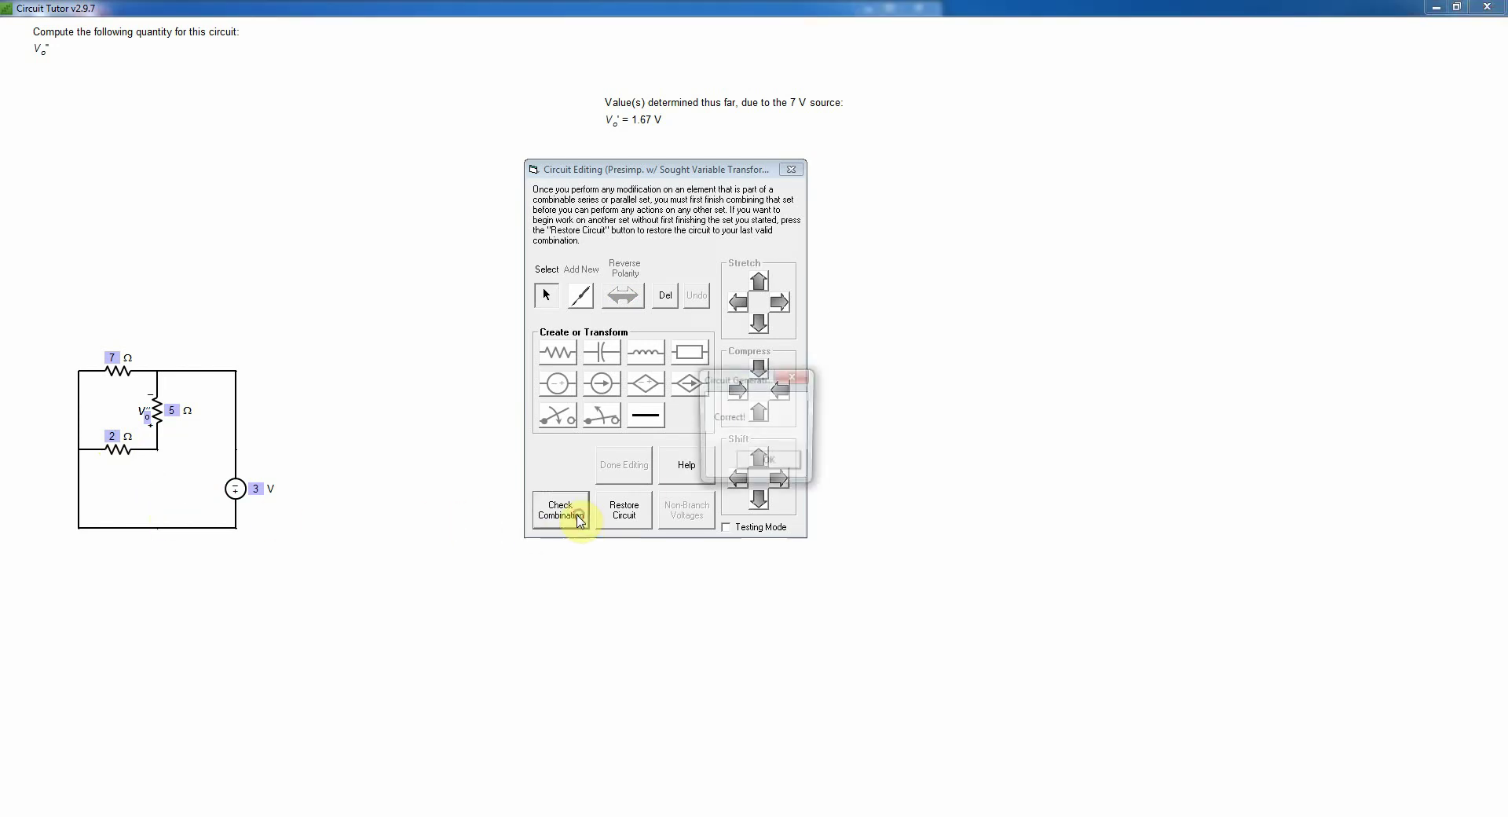
left_click(769, 462)
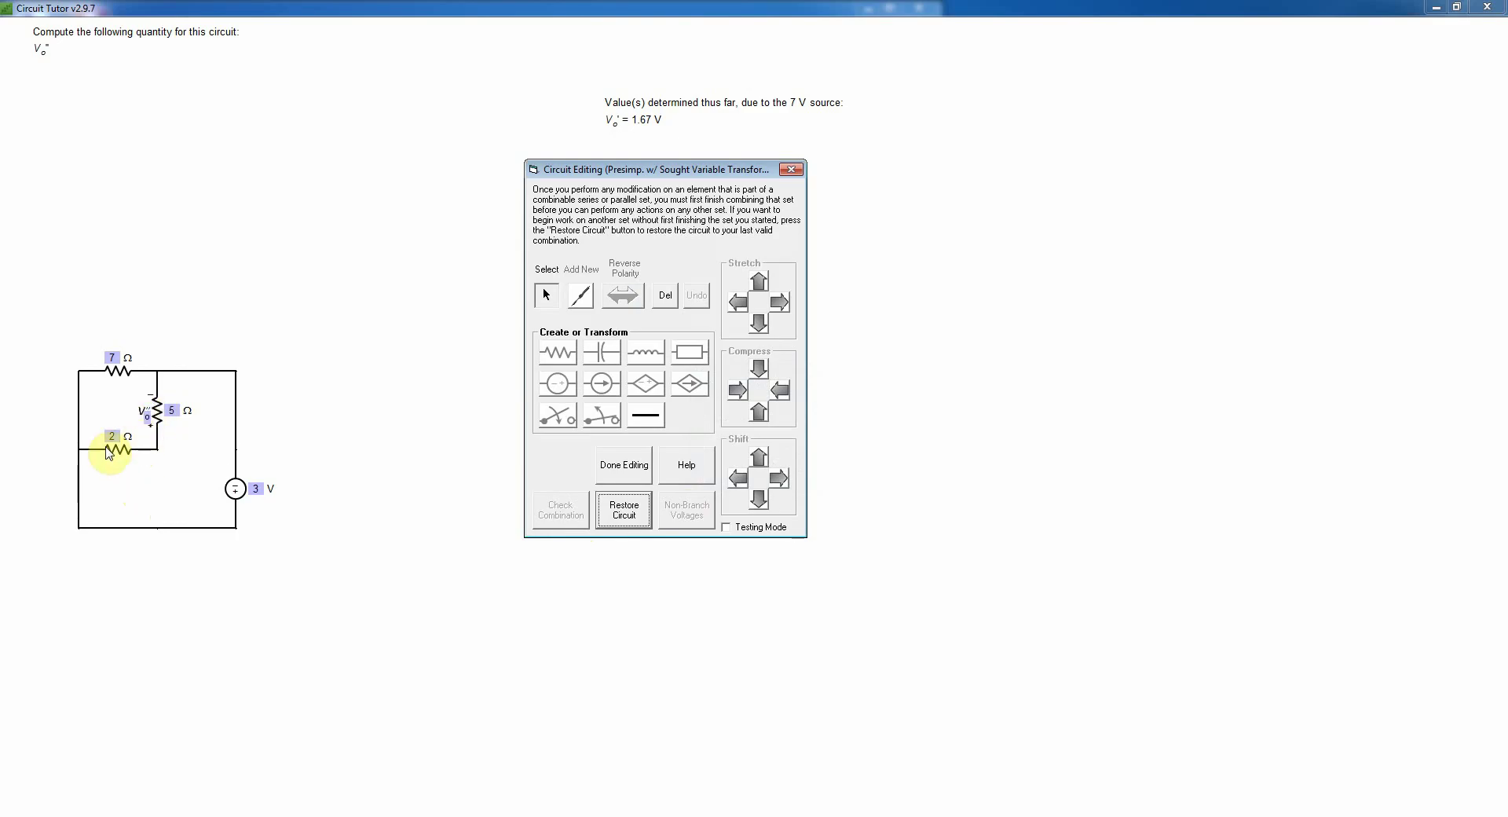
left_click(158, 414)
Give the 5 Ω resistor an upward sought current labelled Io''
right_click(159, 416)
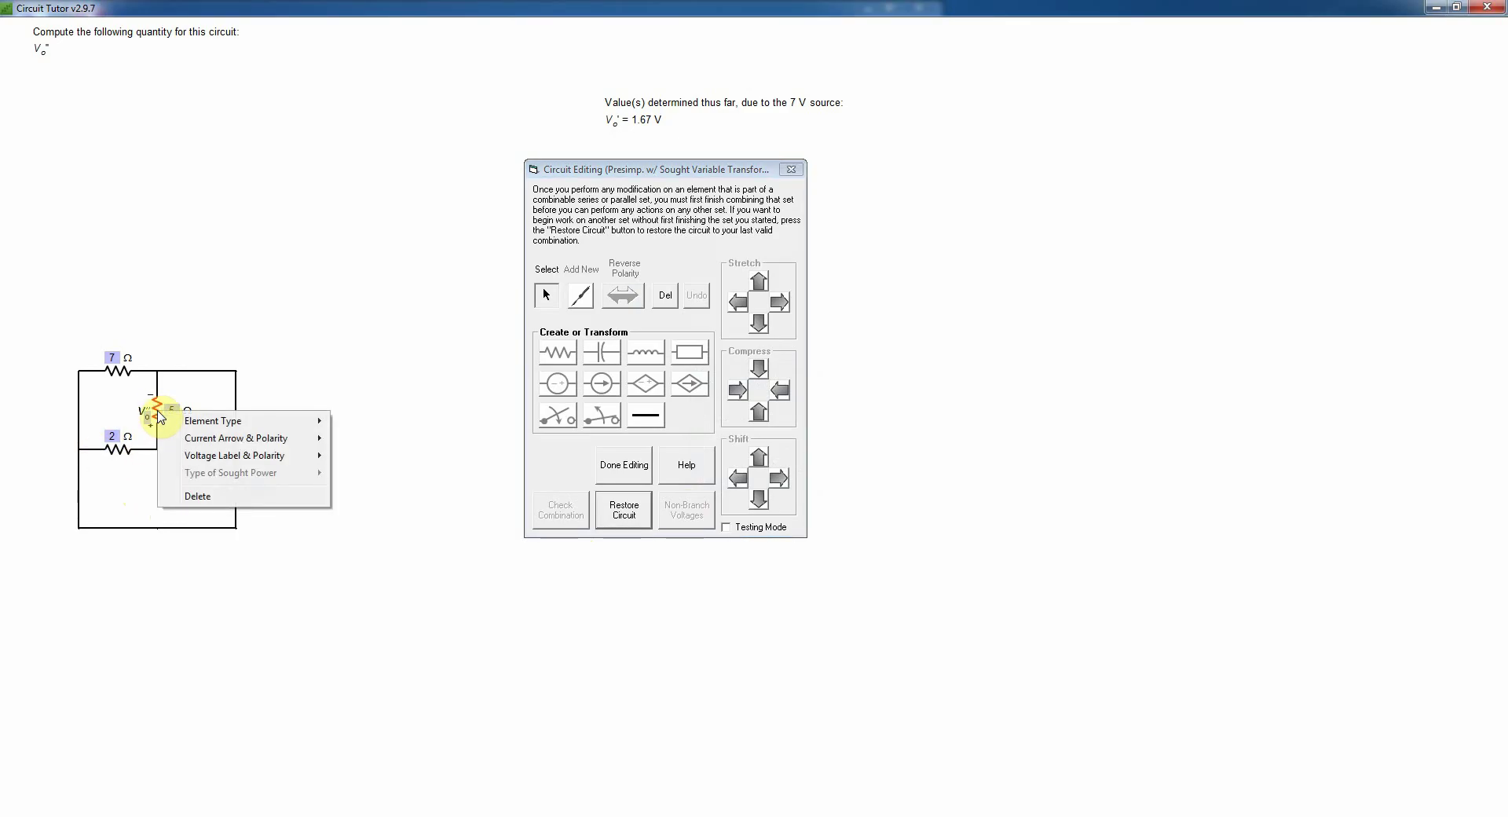
mouse_move(212, 438)
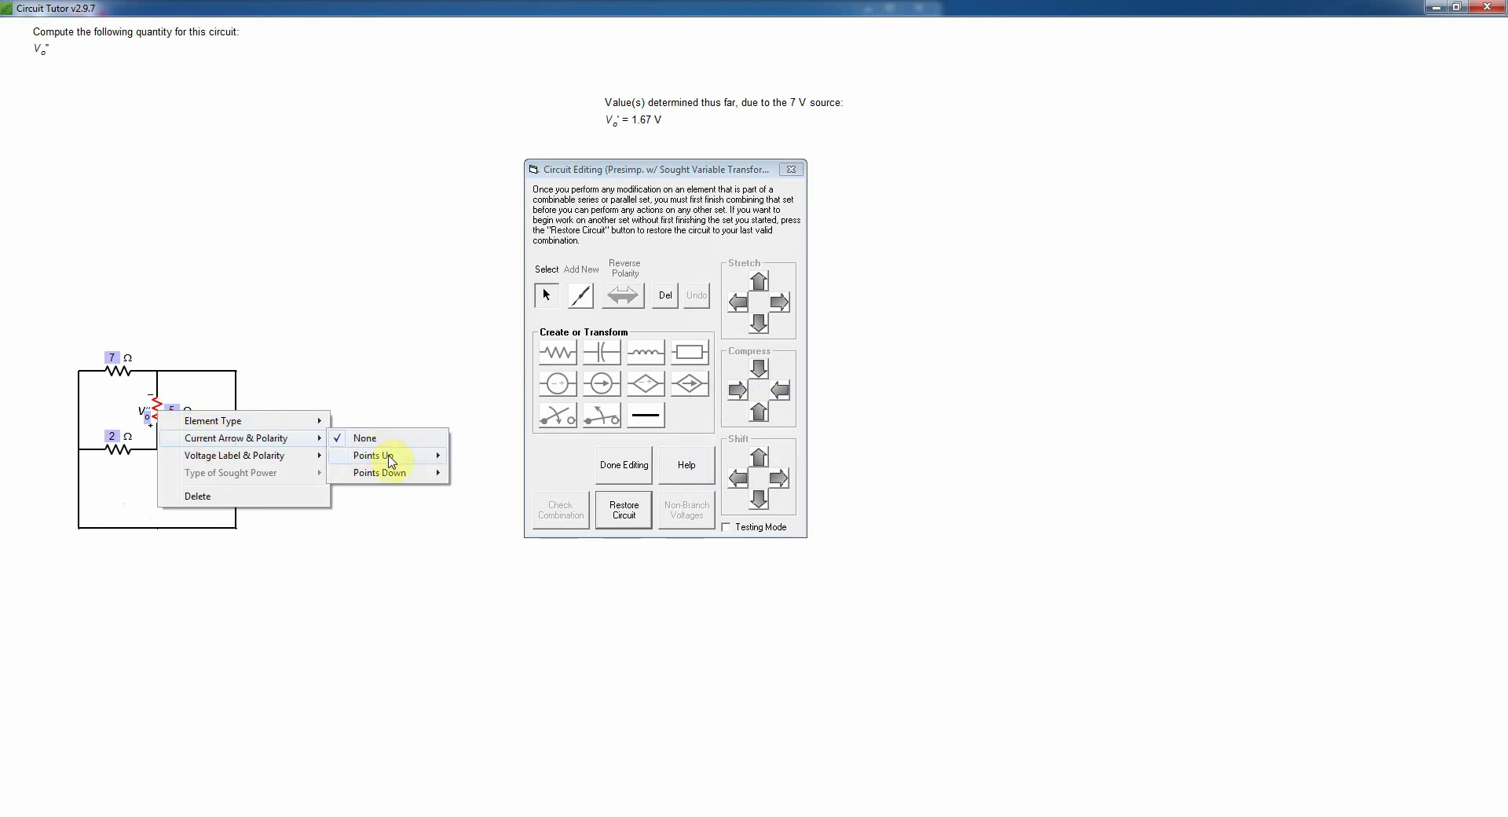
mouse_move(390, 461)
left_click(505, 473)
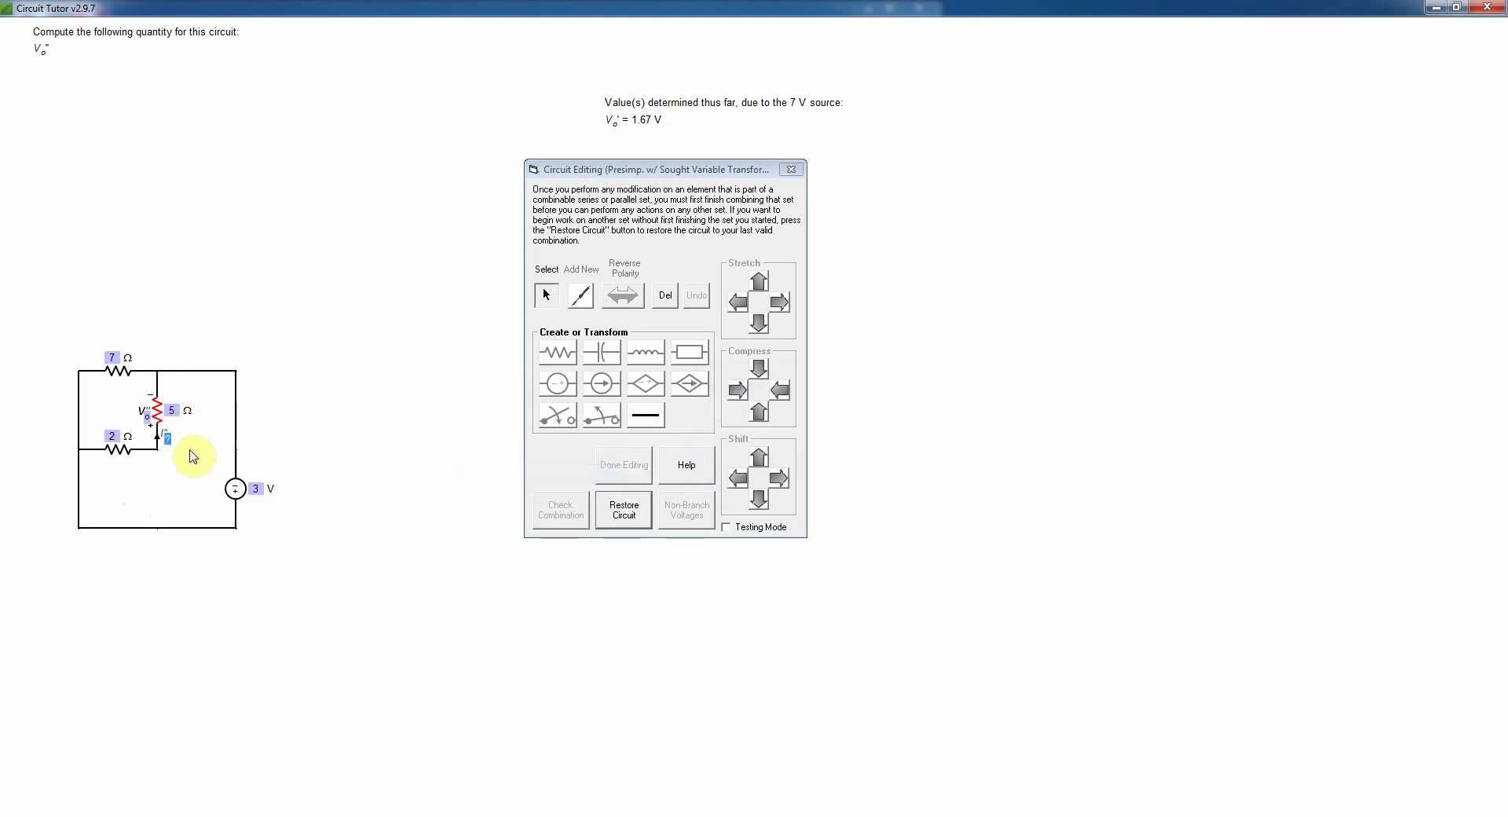
left_click(168, 434)
Remove the Vo'' voltage label from the 5 Ω resistor
right_click(157, 413)
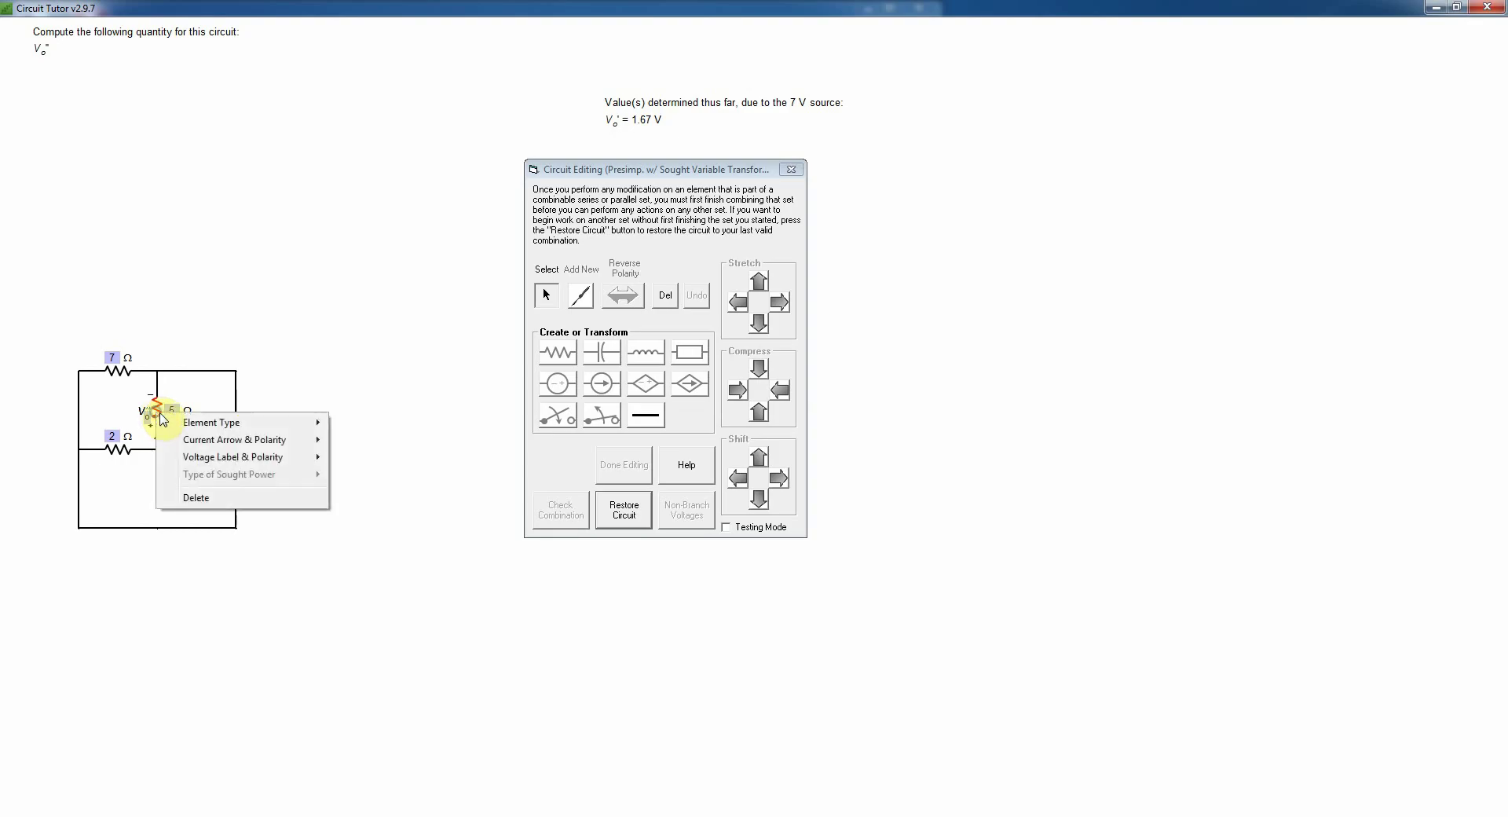
mouse_move(219, 461)
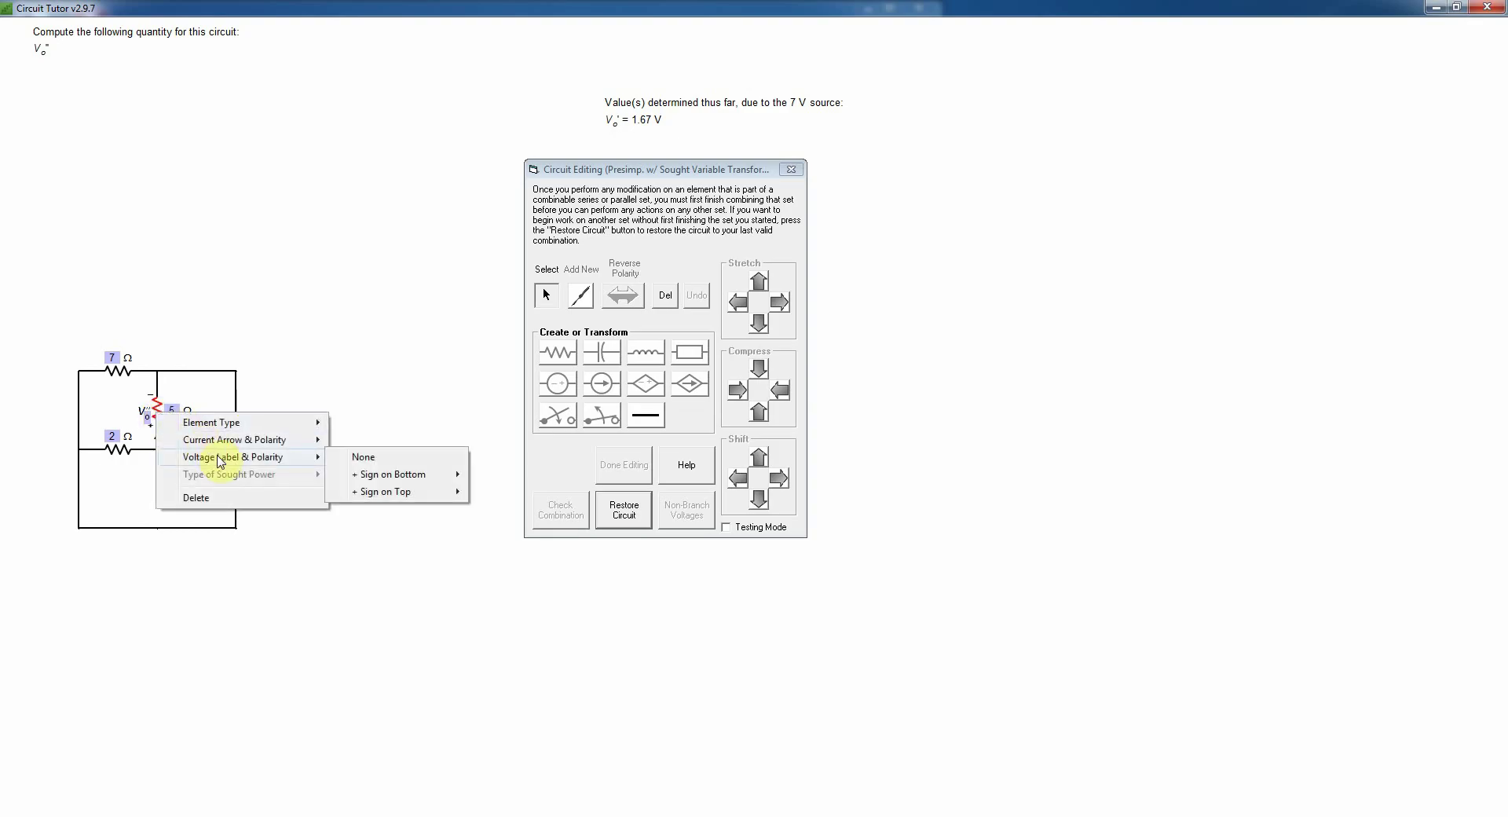
left_click(396, 462)
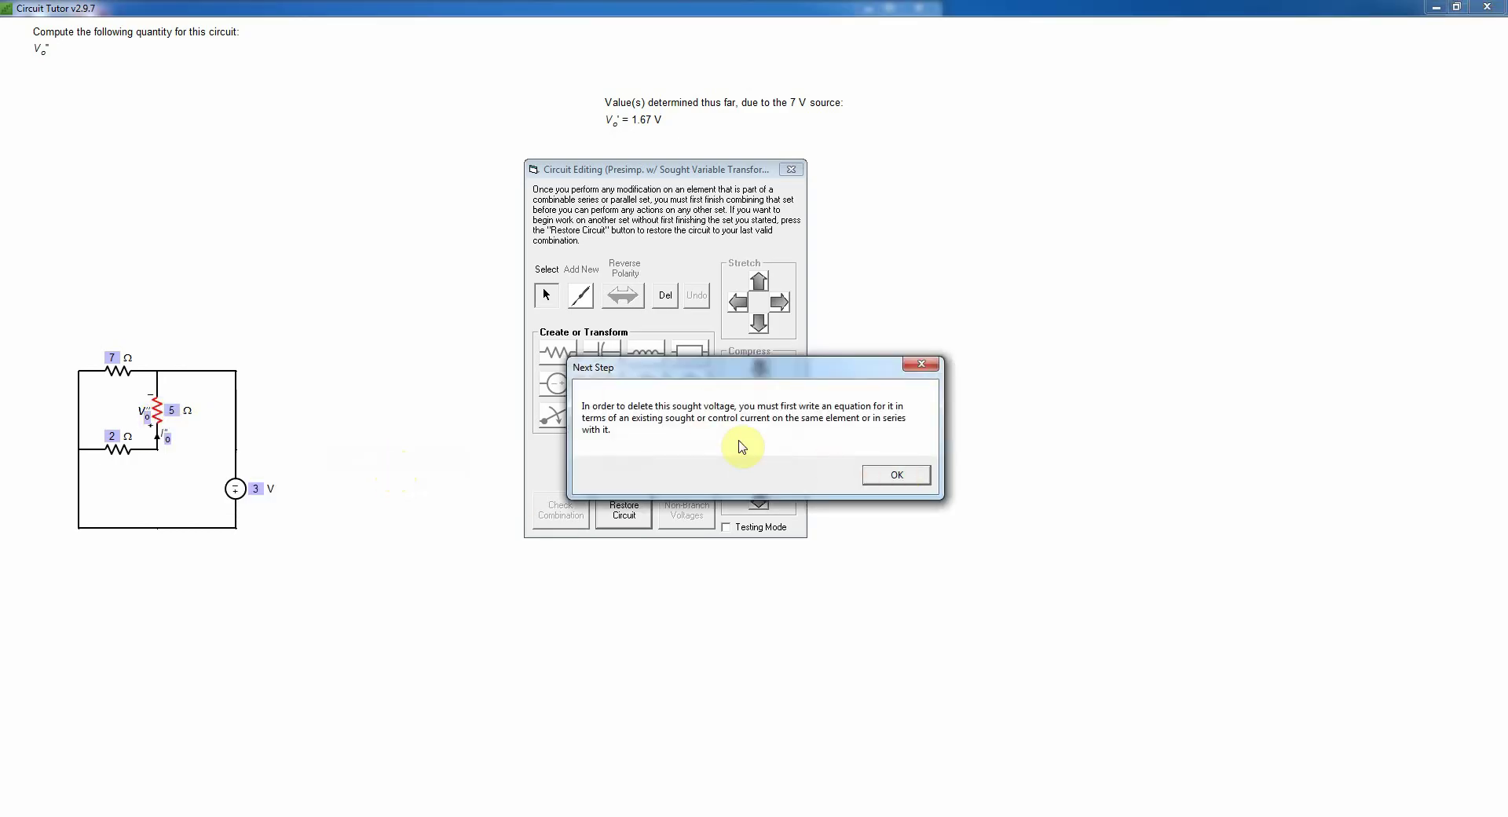
Build and check the auxiliary equation Vo'' = Io''(5 Ω)
left_click(897, 476)
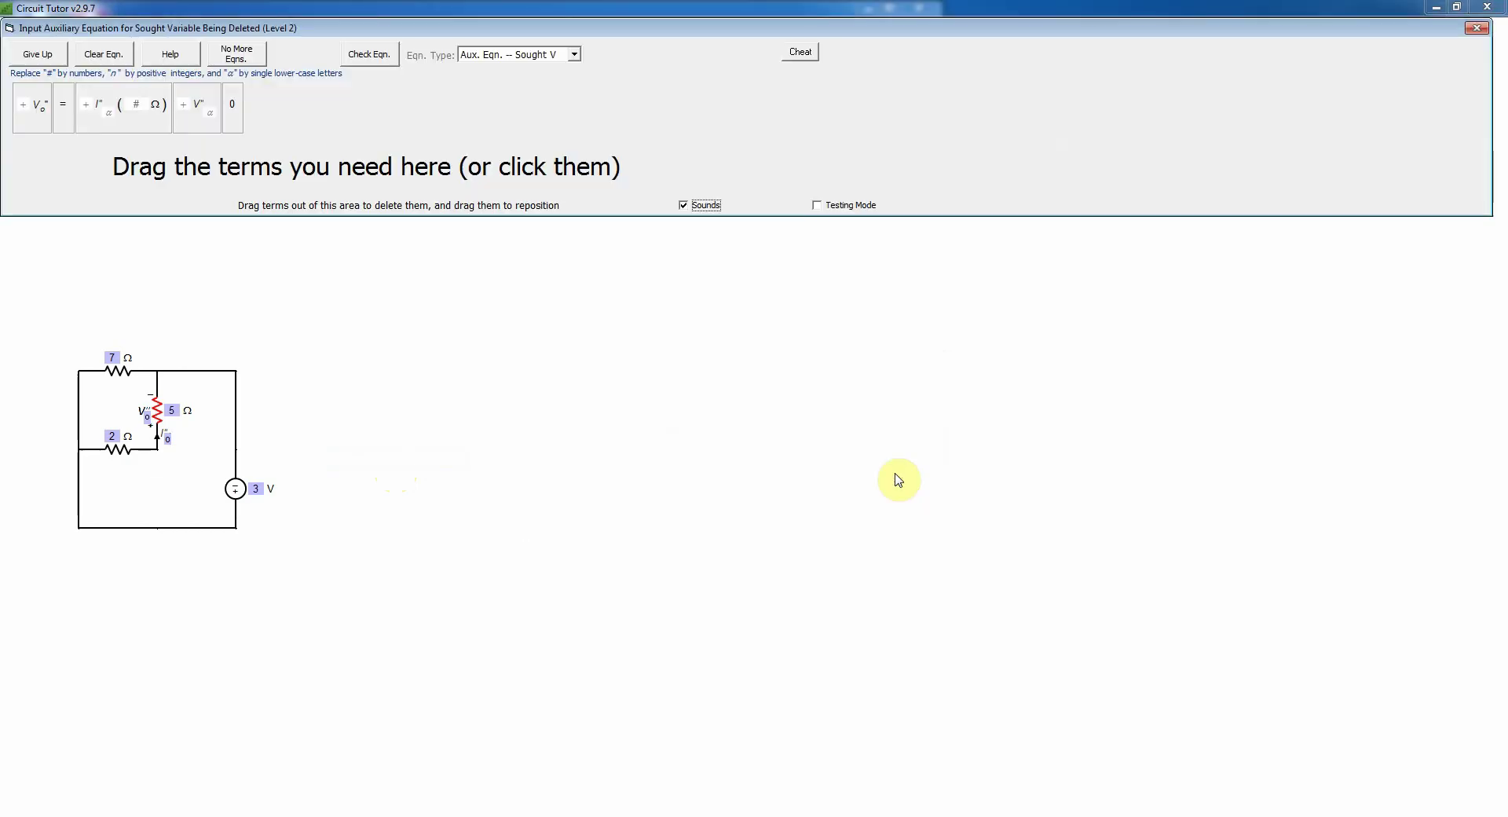
left_click(29, 127)
left_click(56, 123)
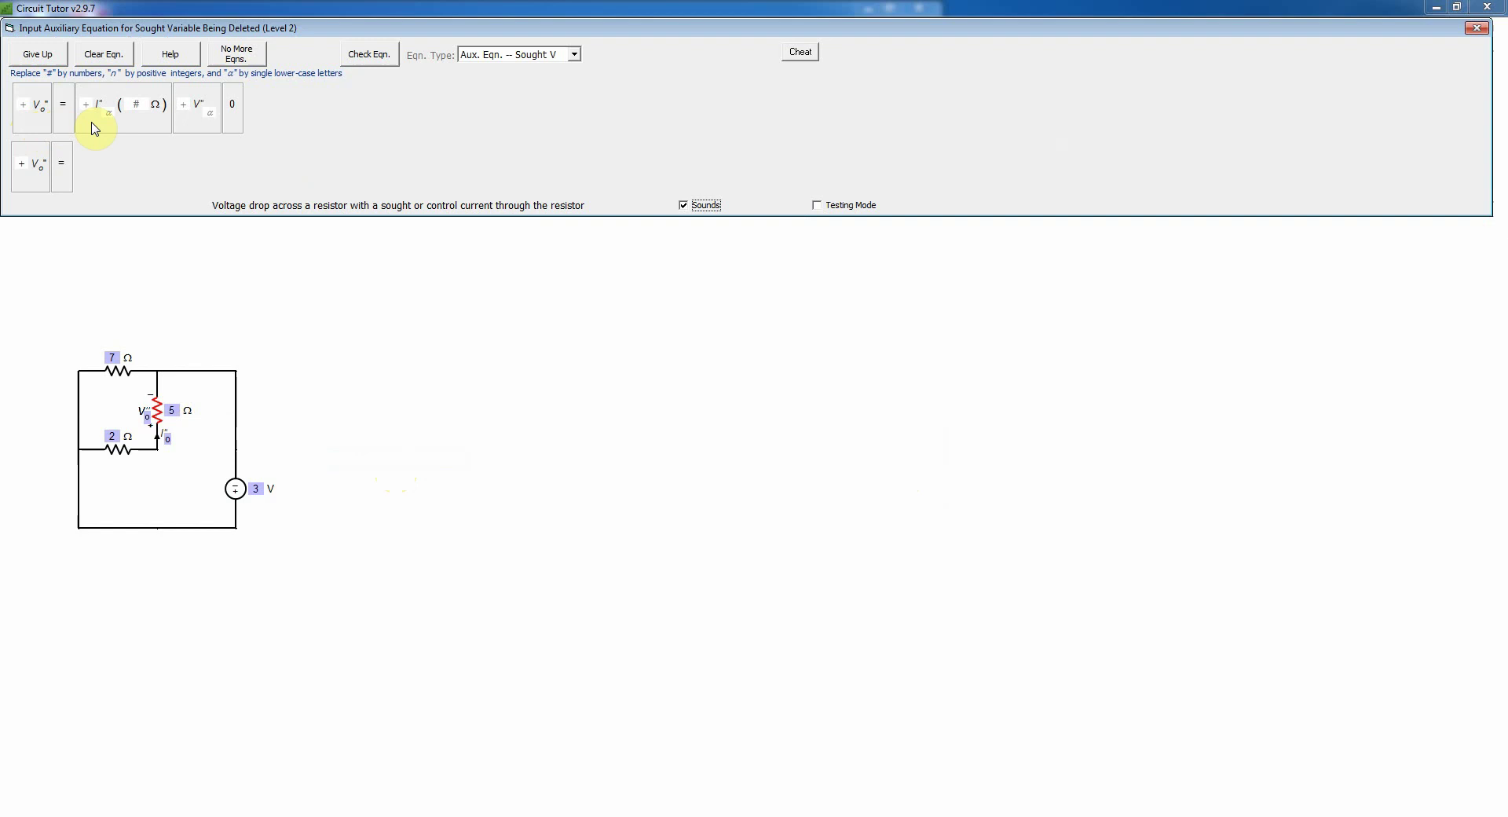
left_click(94, 126)
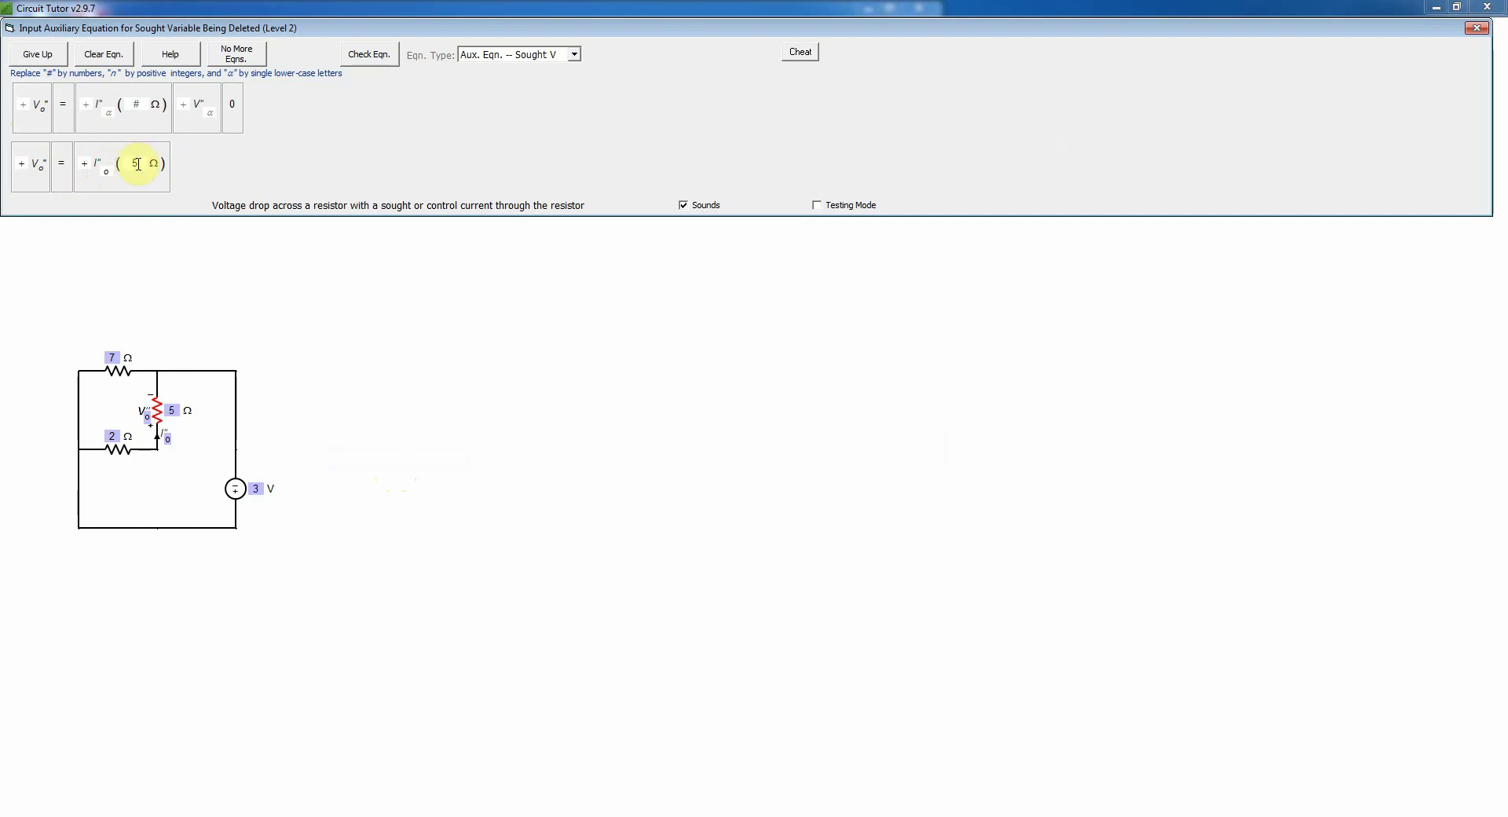
left_click(378, 63)
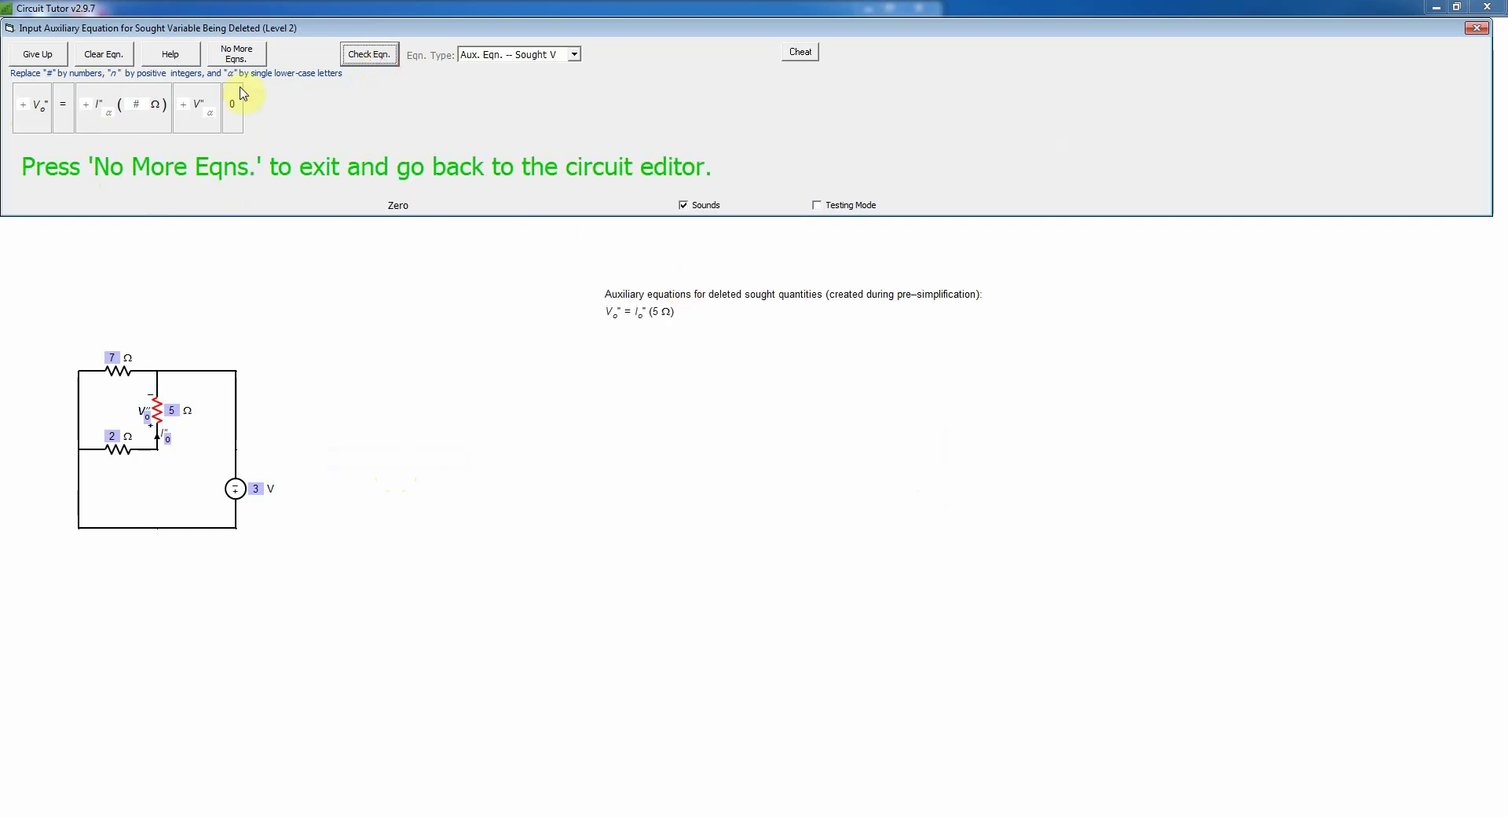
Relabel the 5 Ω resistor as 7 Ω, replace the 2 Ω with a wire, and confirm the merge
left_click(243, 56)
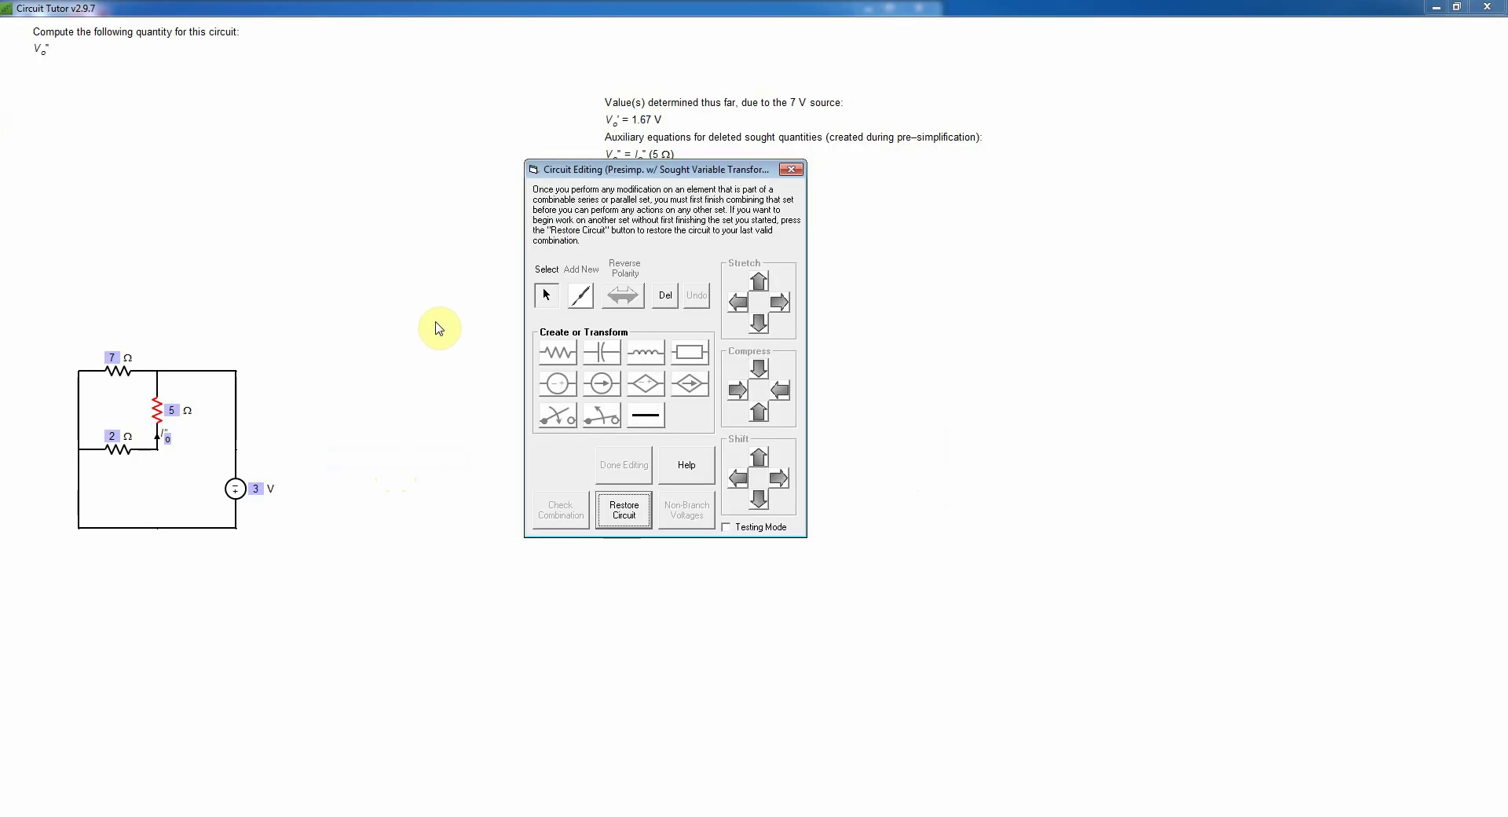
left_click(172, 409)
type("7")
key("Return")
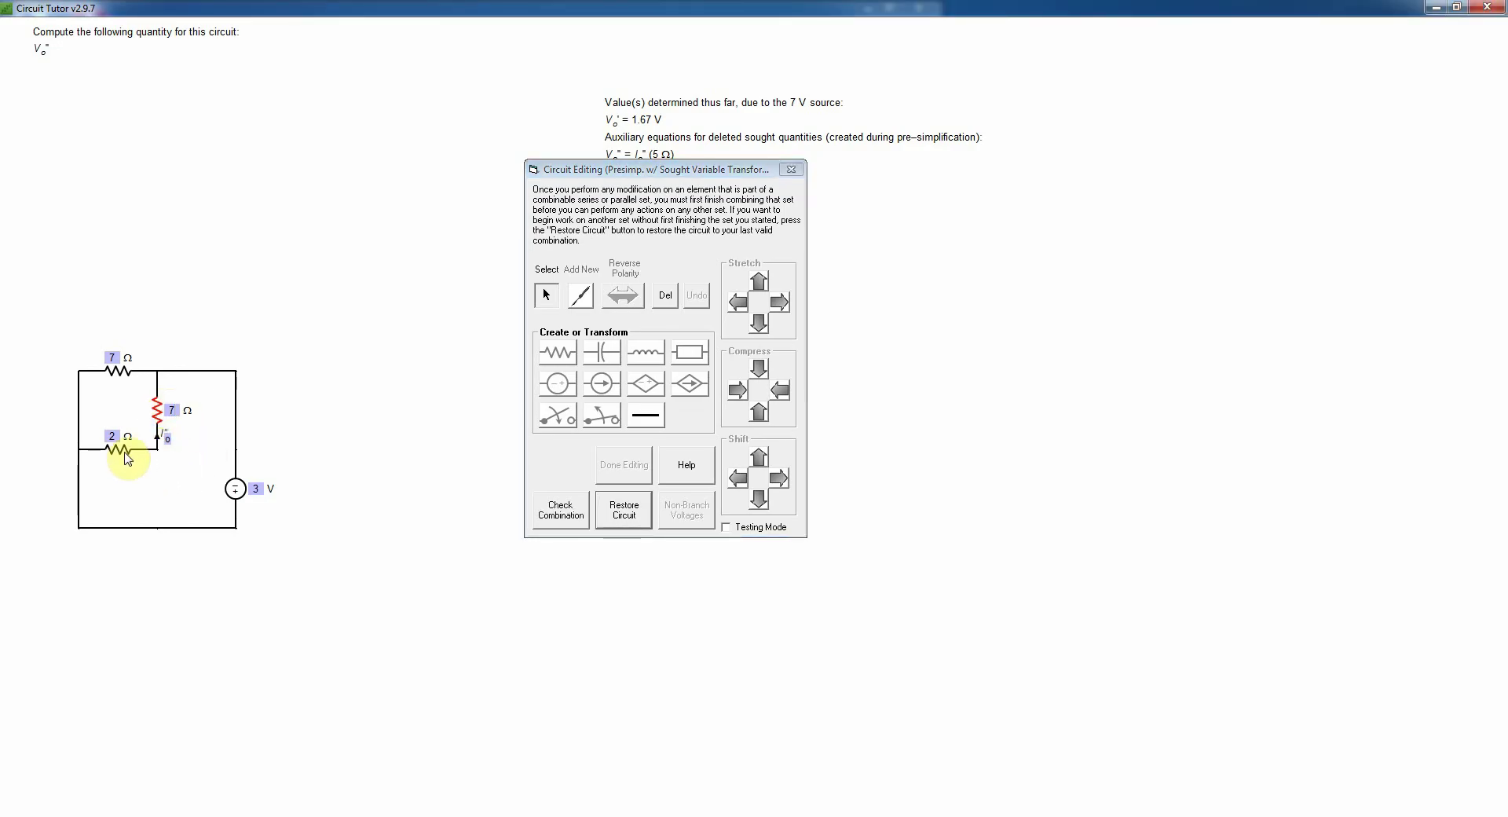
left_click(641, 415)
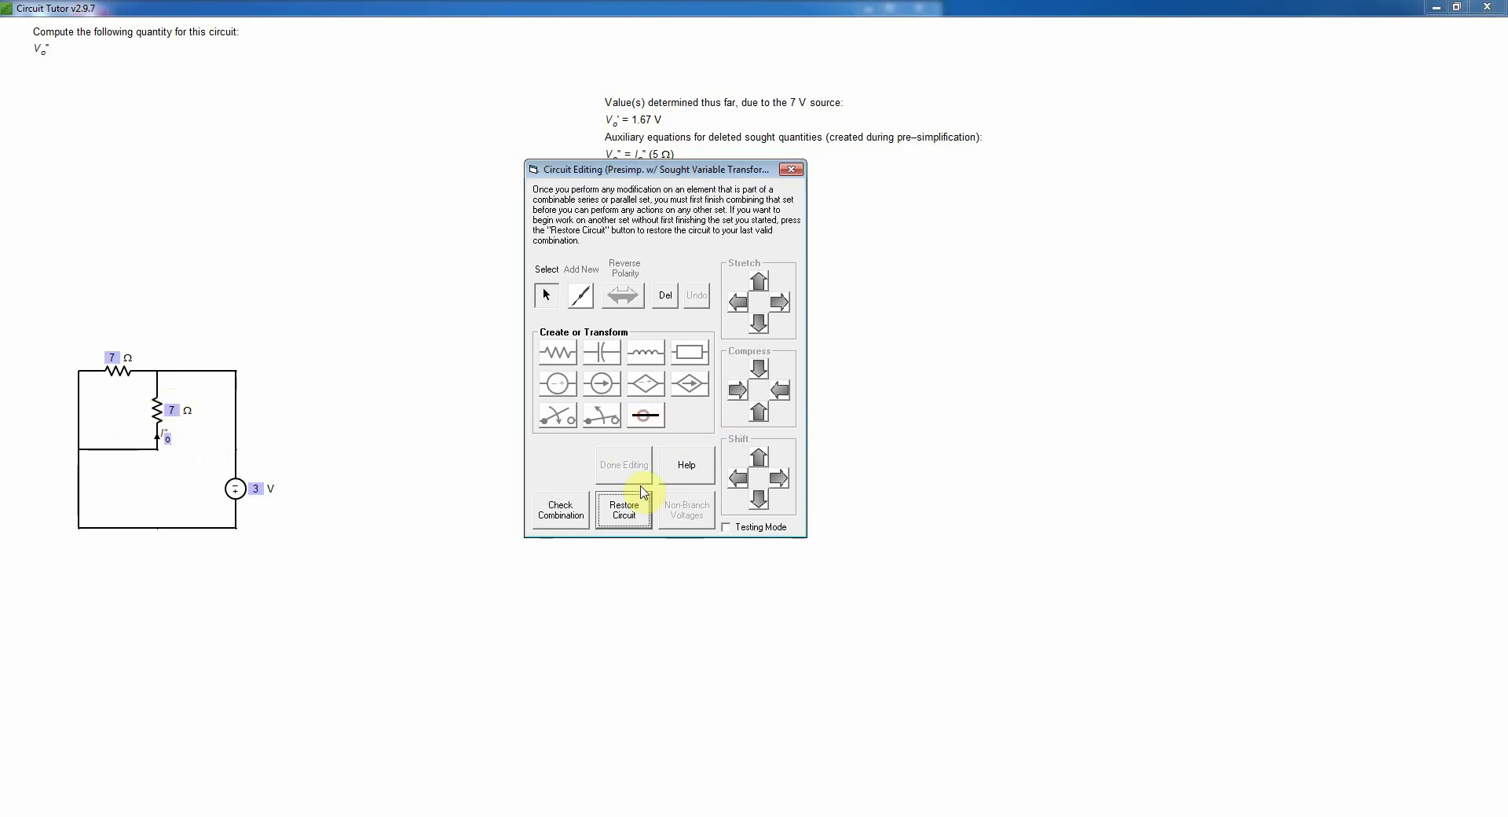
left_click(628, 515)
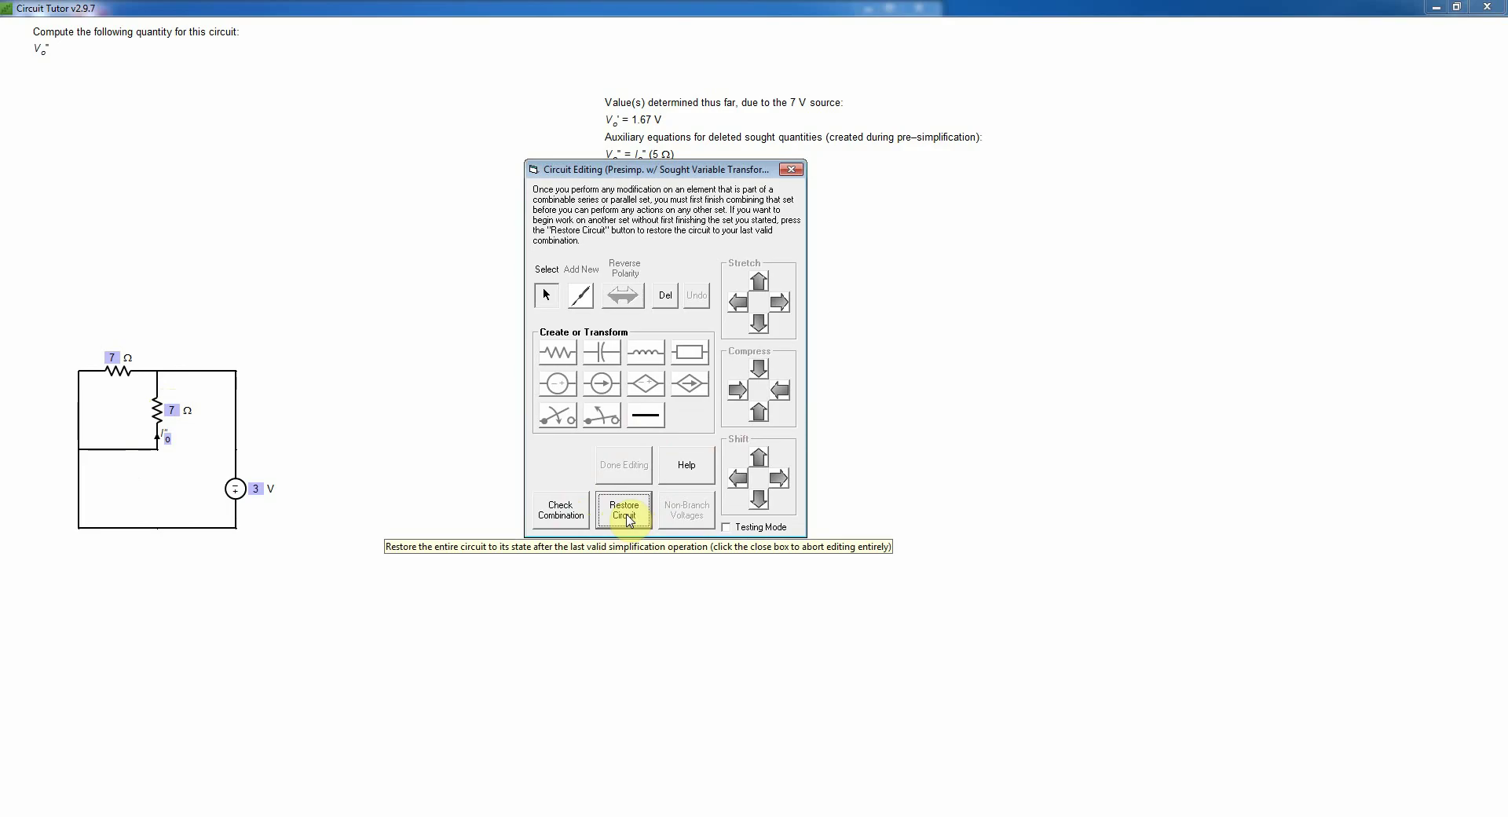
left_click(566, 519)
left_click(767, 464)
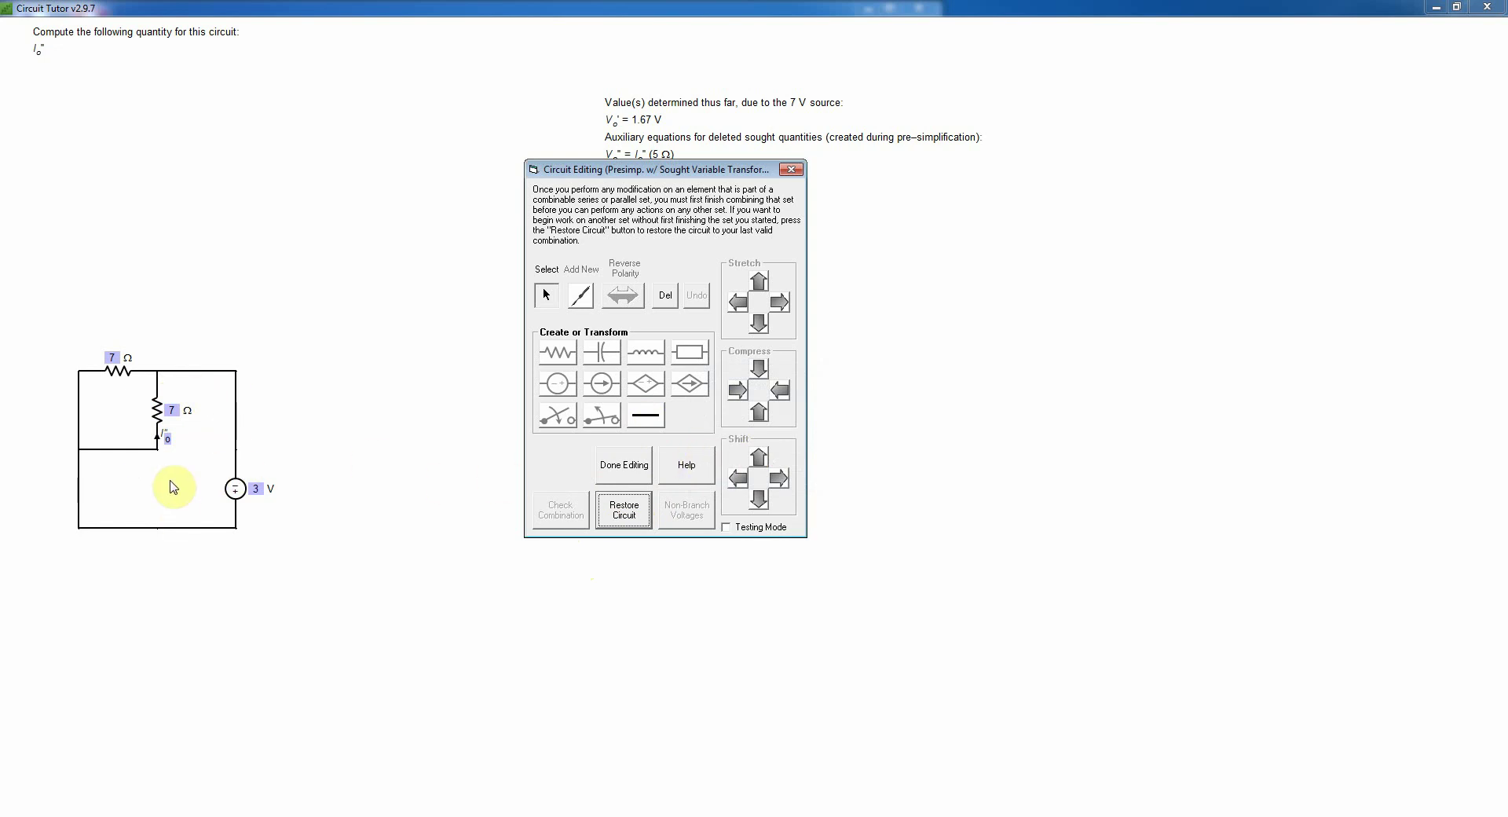
left_click(623, 471)
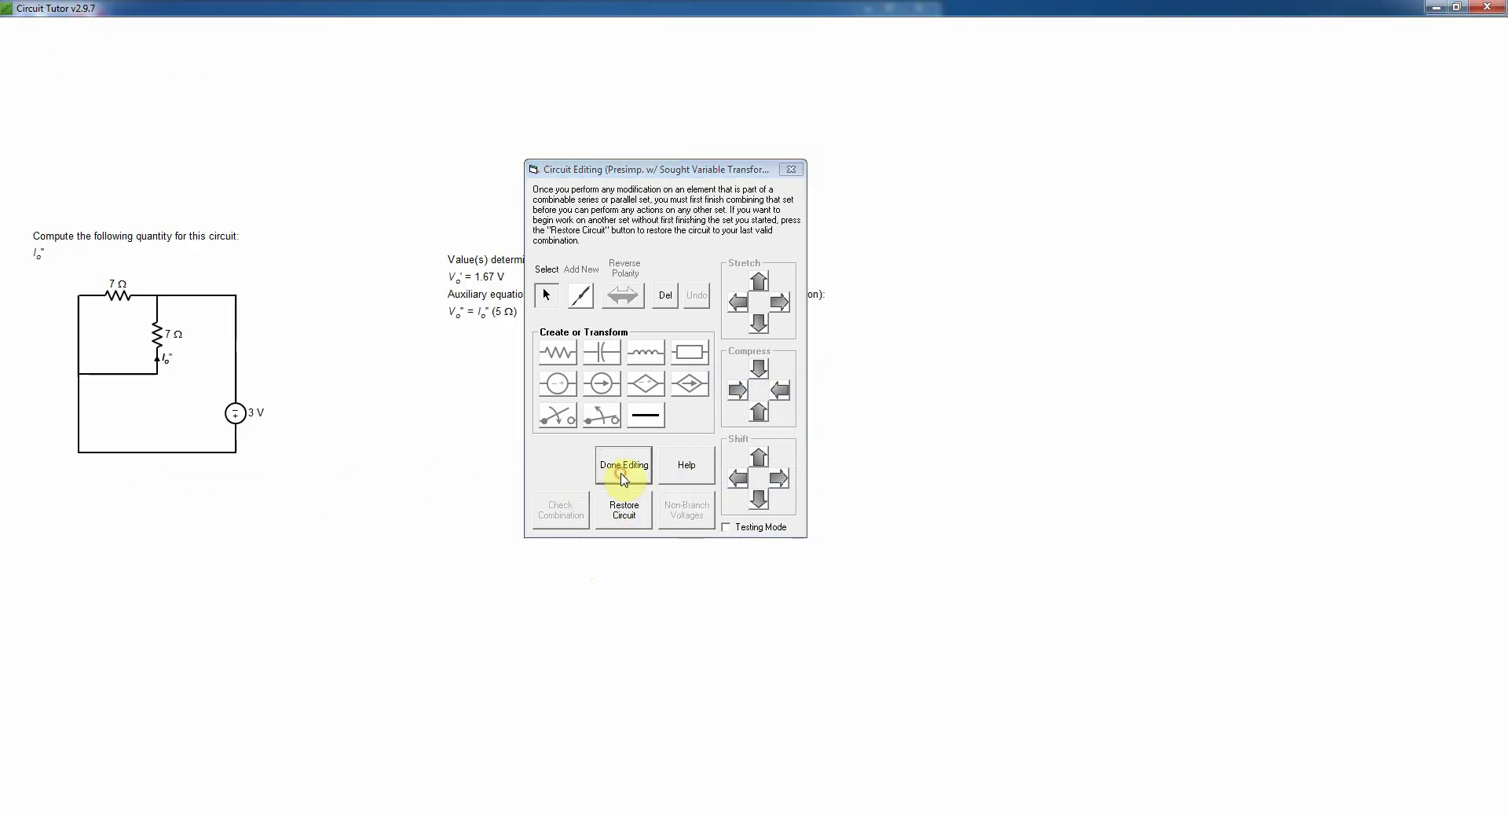
Choose Single Node-Pair analysis with a Sought Branch Current equation type
left_click(769, 54)
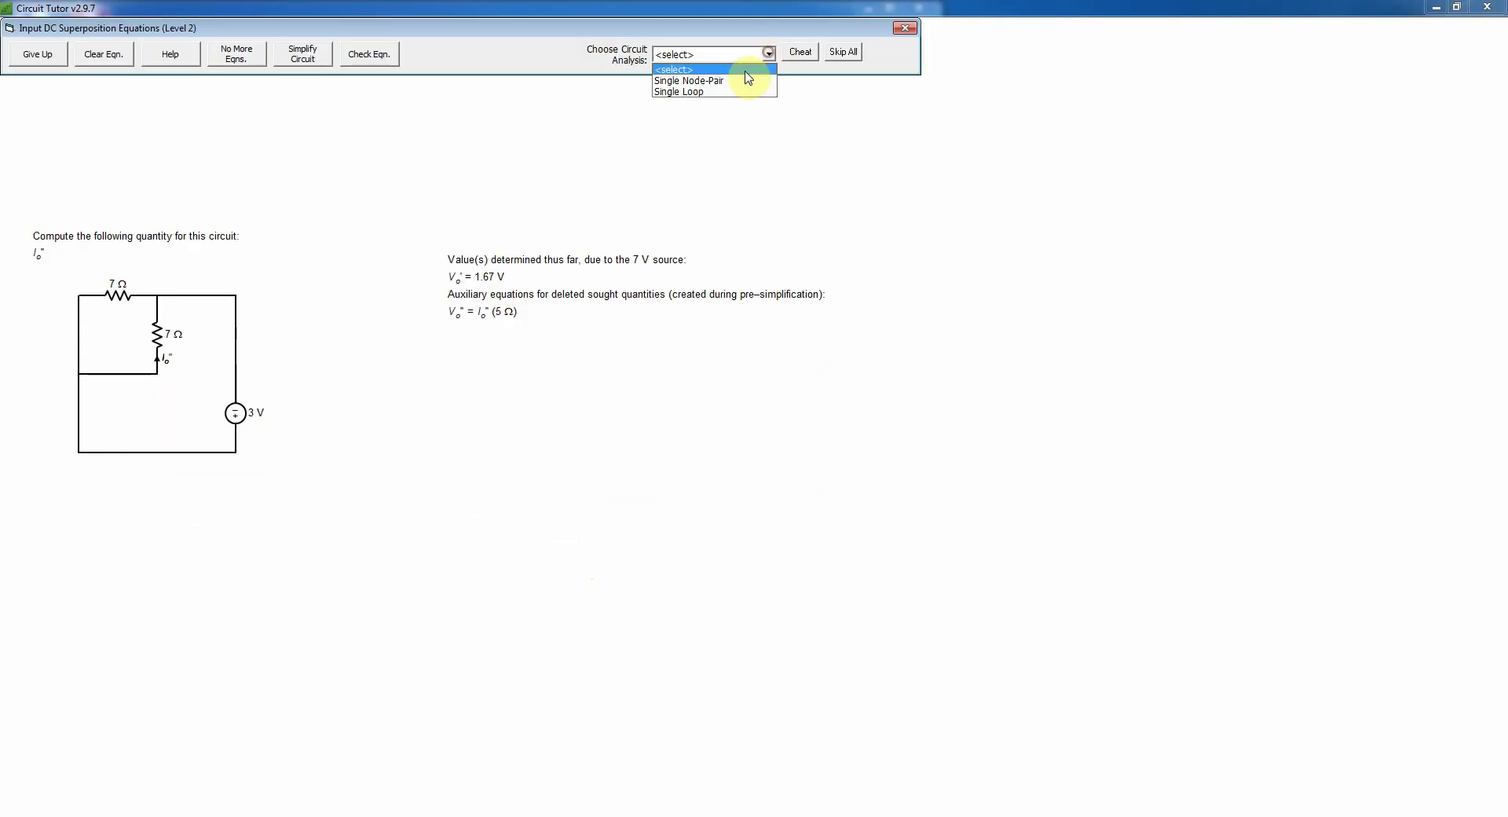
left_click(744, 81)
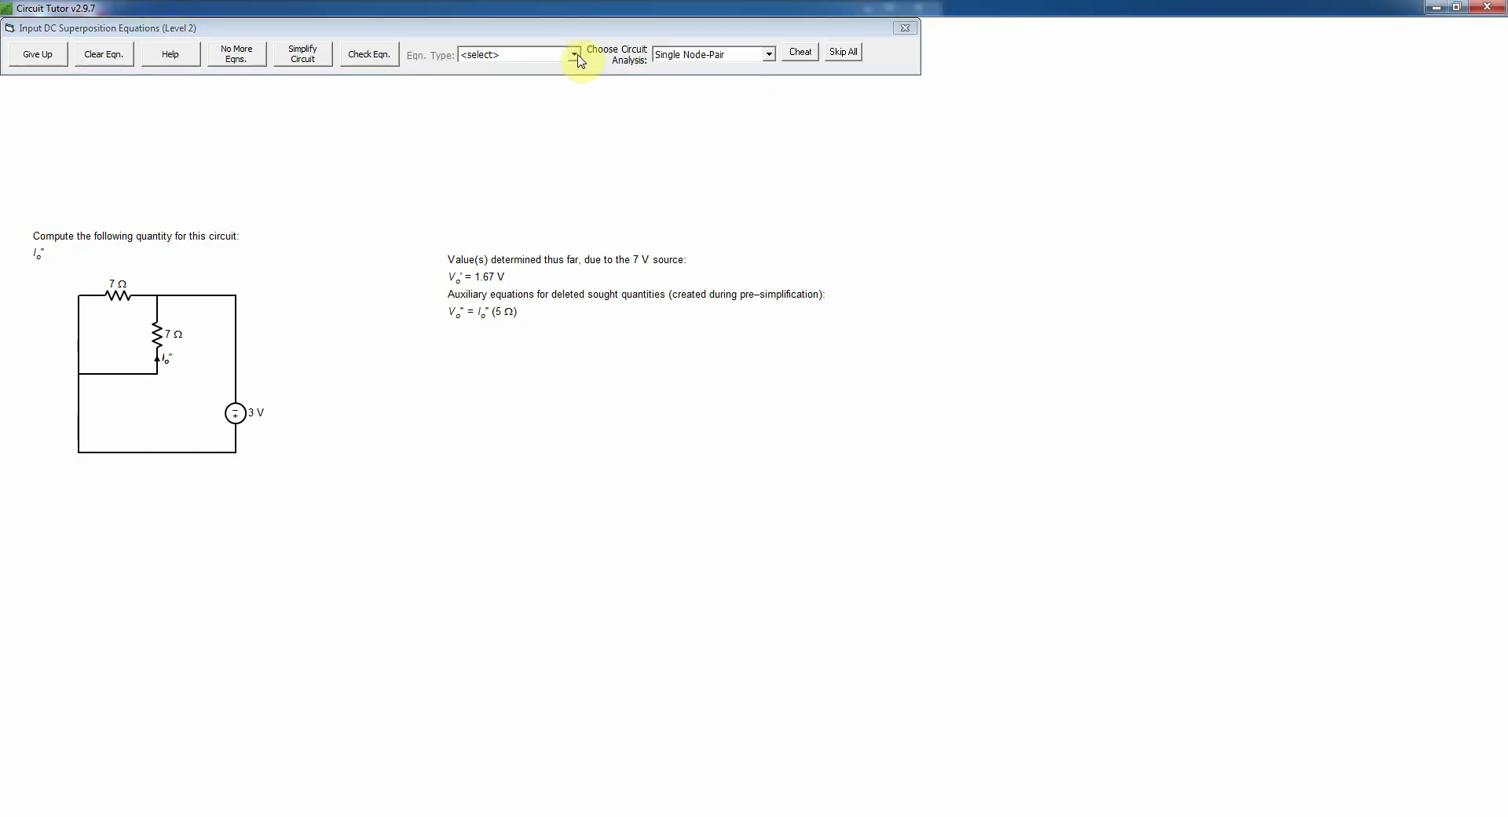
left_click(575, 55)
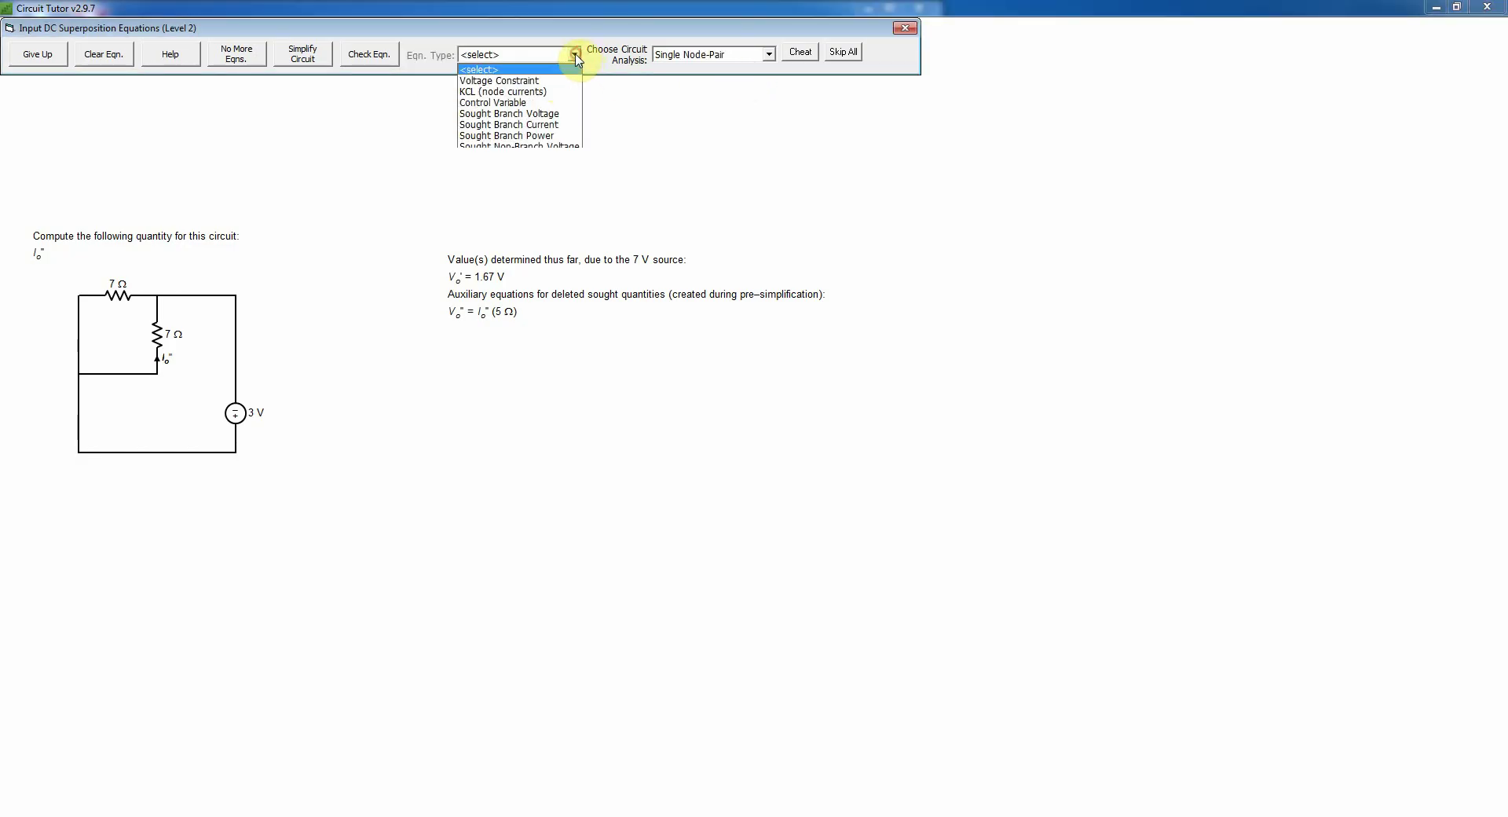
left_click(540, 126)
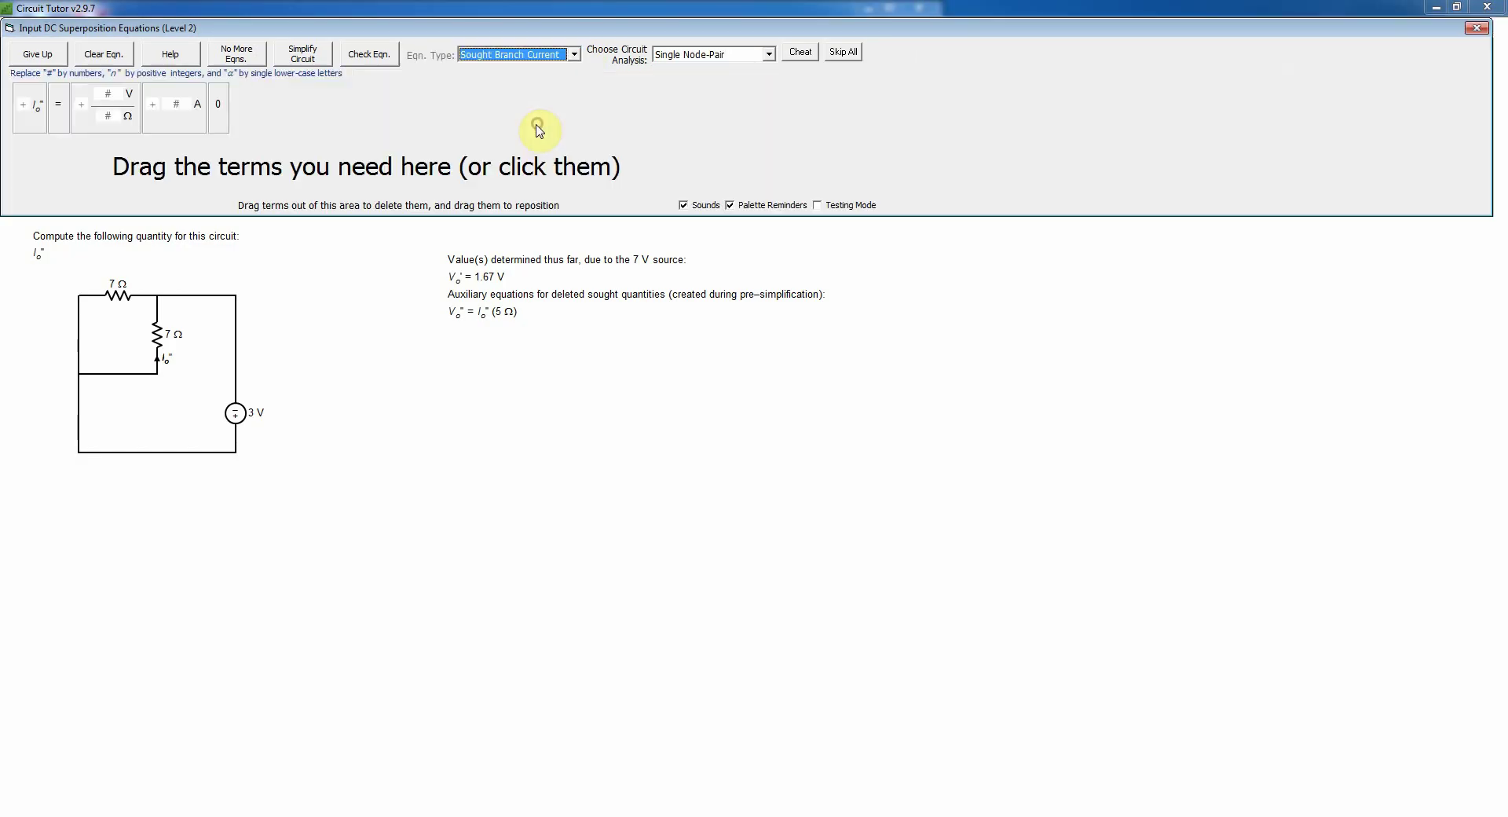
Build the equation Io'' = 3 V / 7 Ω and check it
left_click(28, 112)
left_click(54, 114)
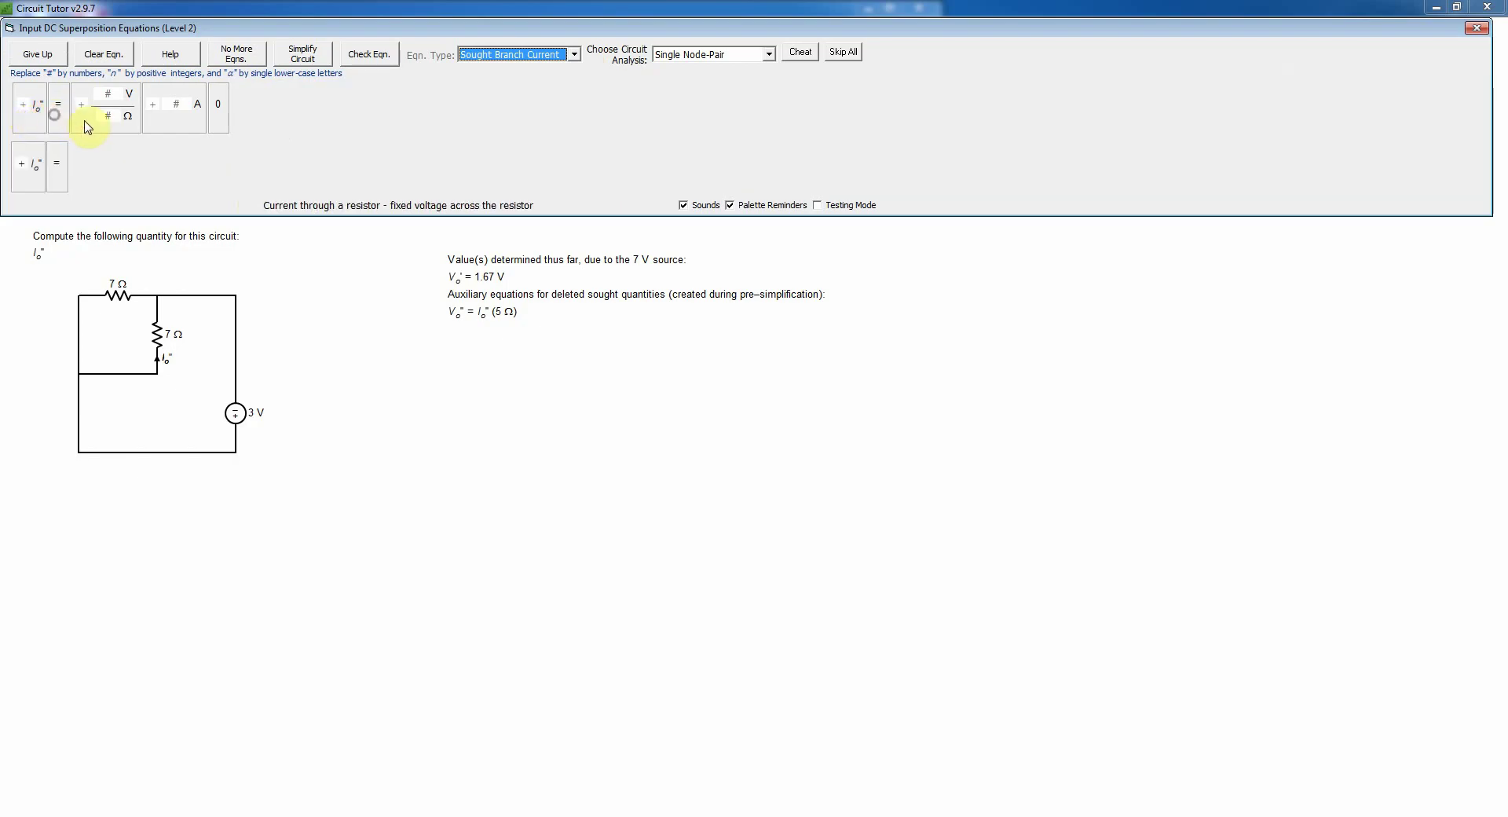
left_click(89, 127)
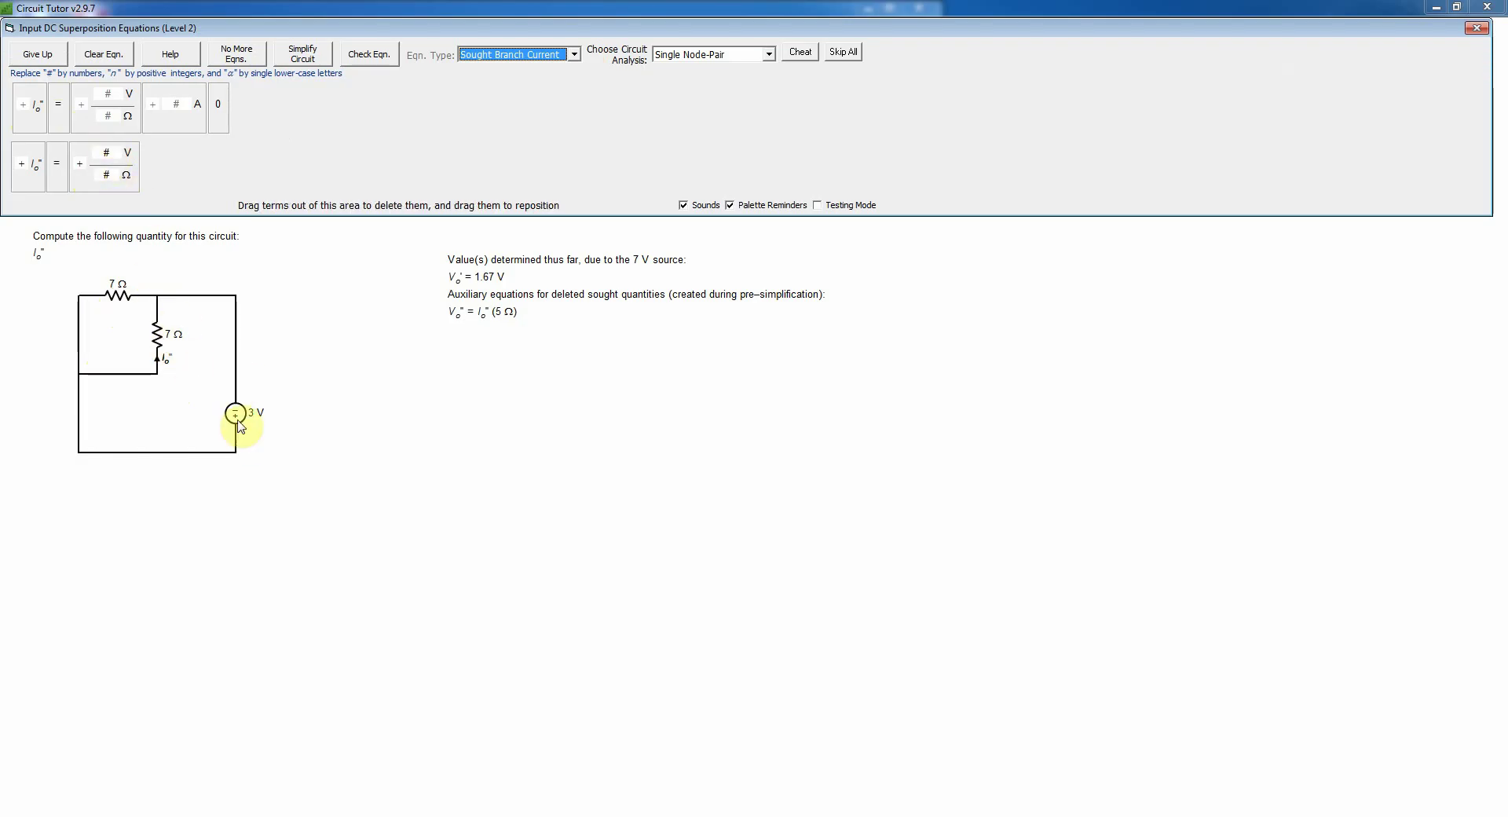
left_click(110, 152)
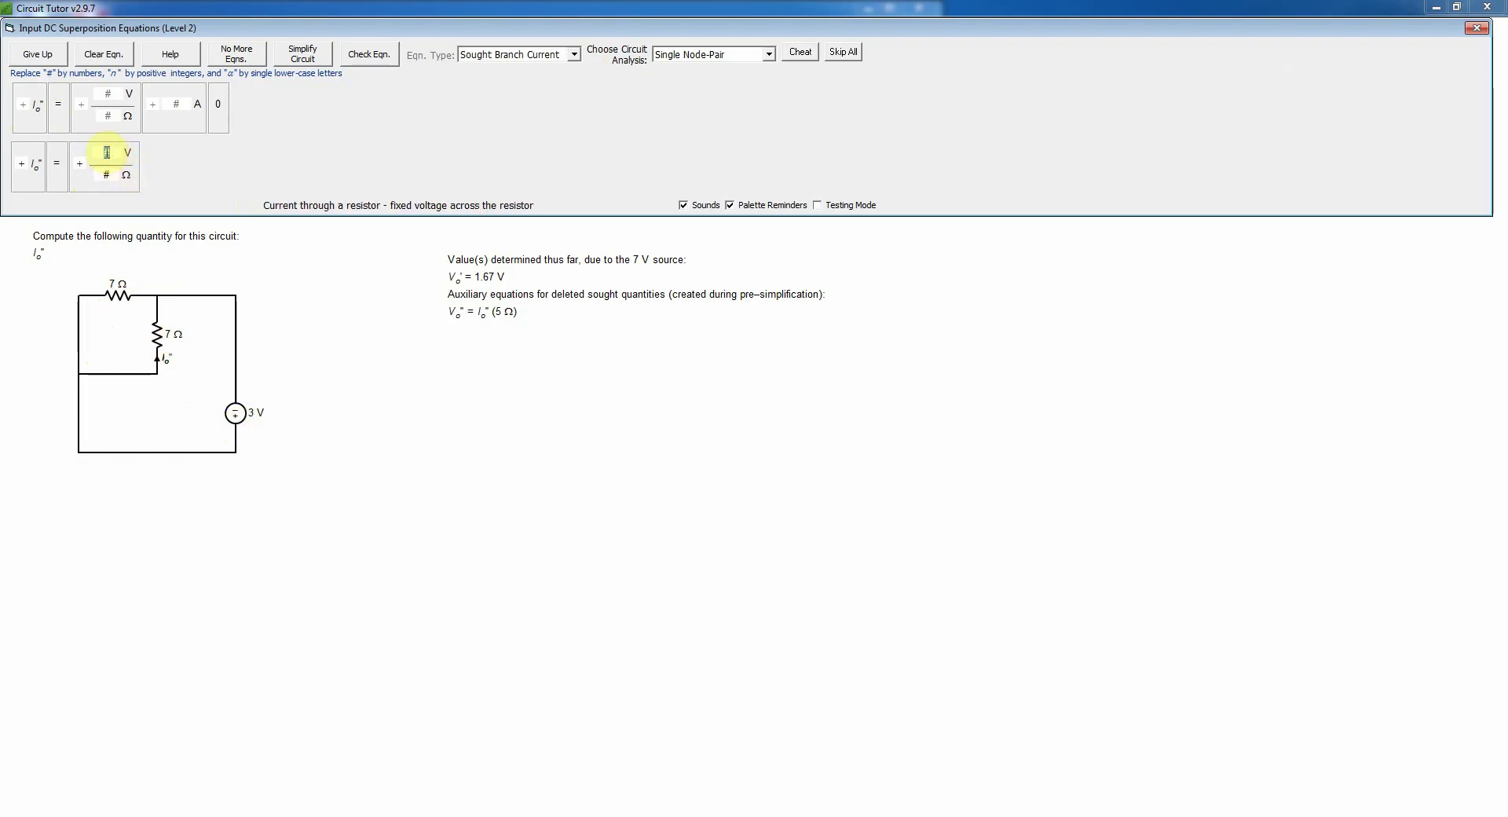
left_click(104, 175)
left_click(361, 57)
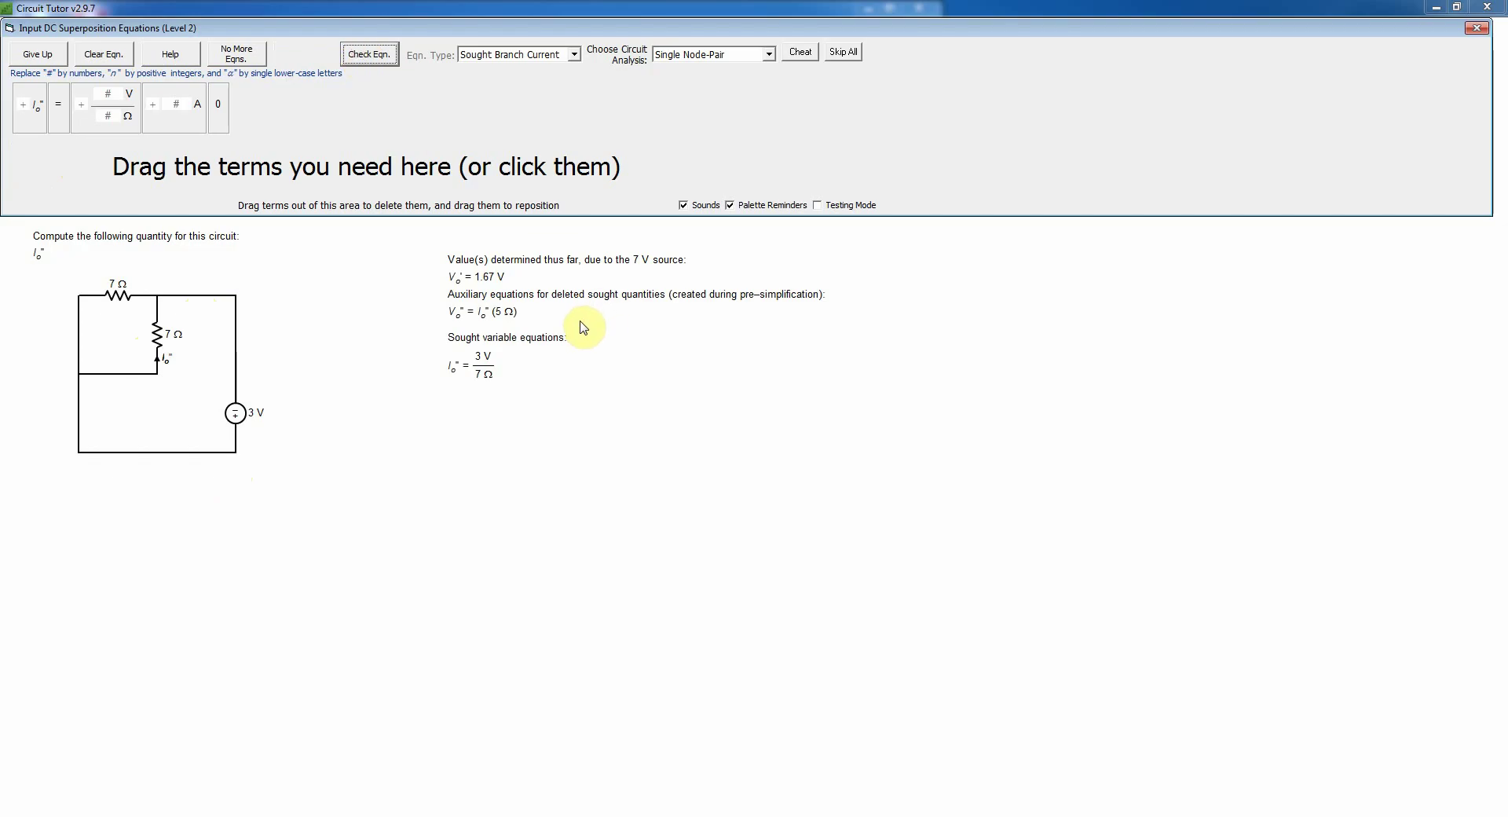
Submit Io'' = 0.429 A and Vo'' = 2.14 V for the 3 V-only circuit and confirm they're correct
left_click(234, 53)
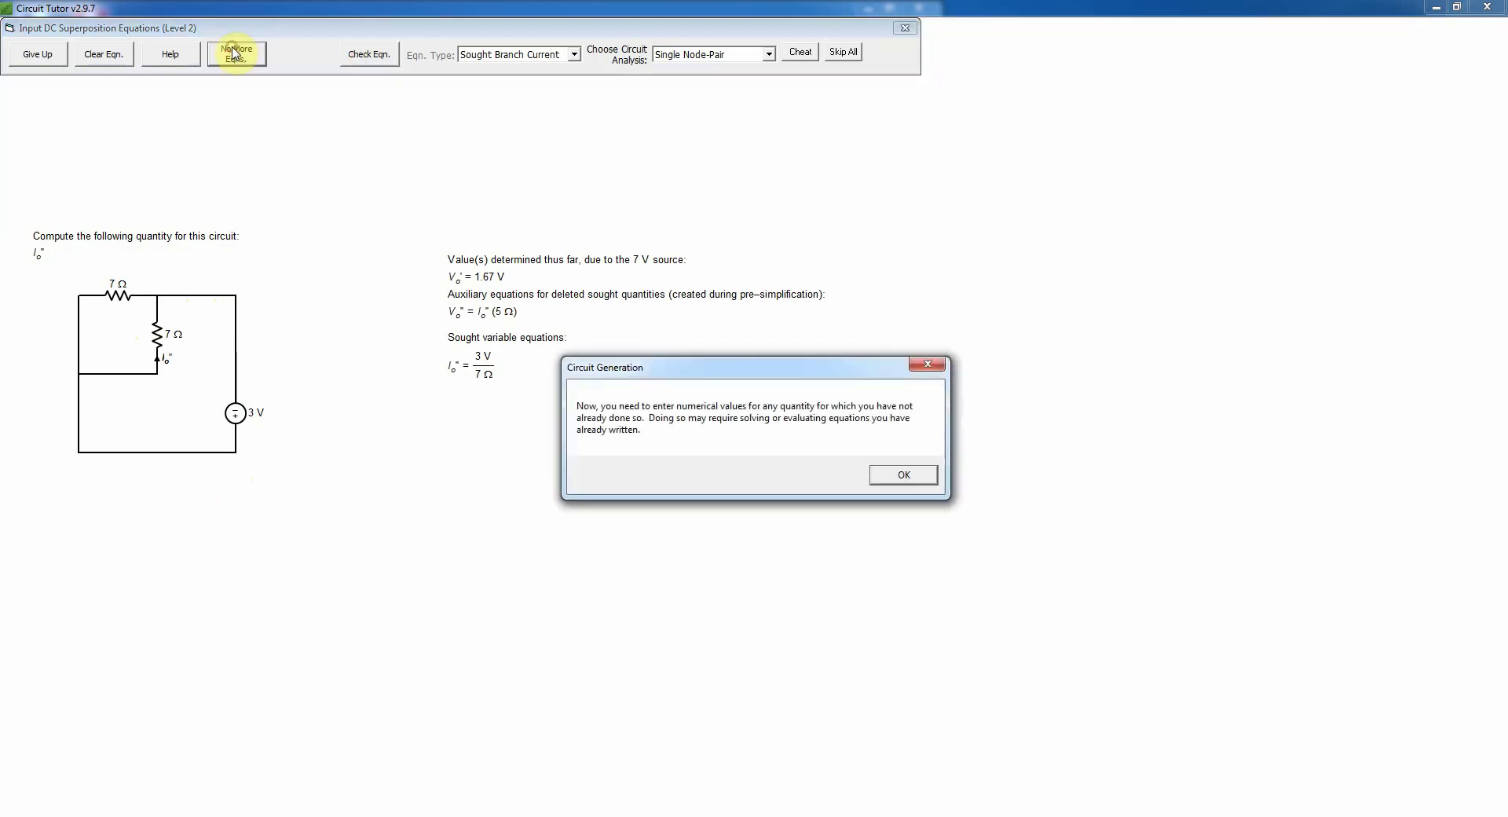
left_click(904, 476)
left_click_drag(625, 325, 579, 433)
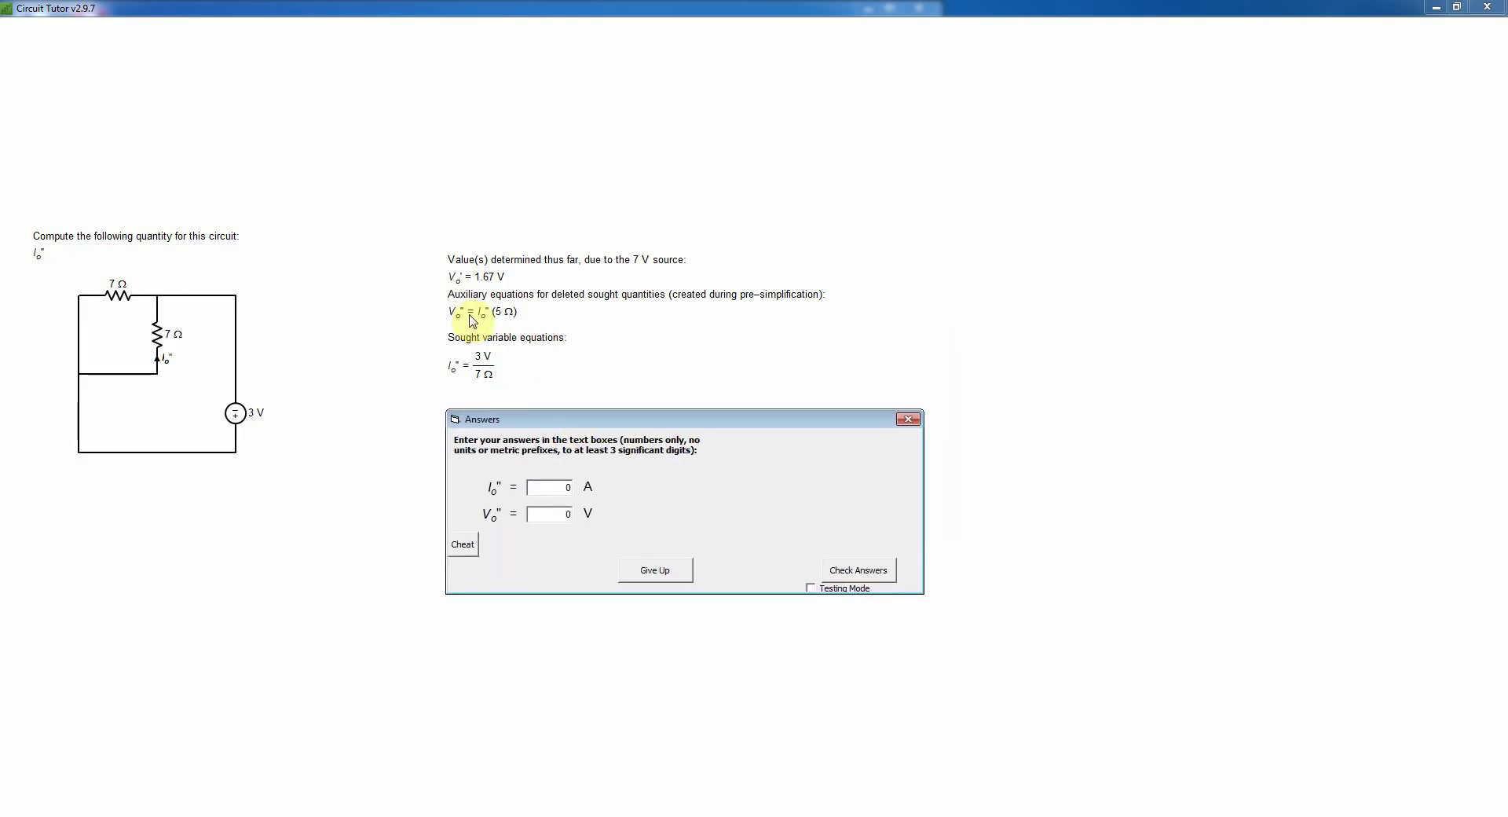
left_click(461, 548)
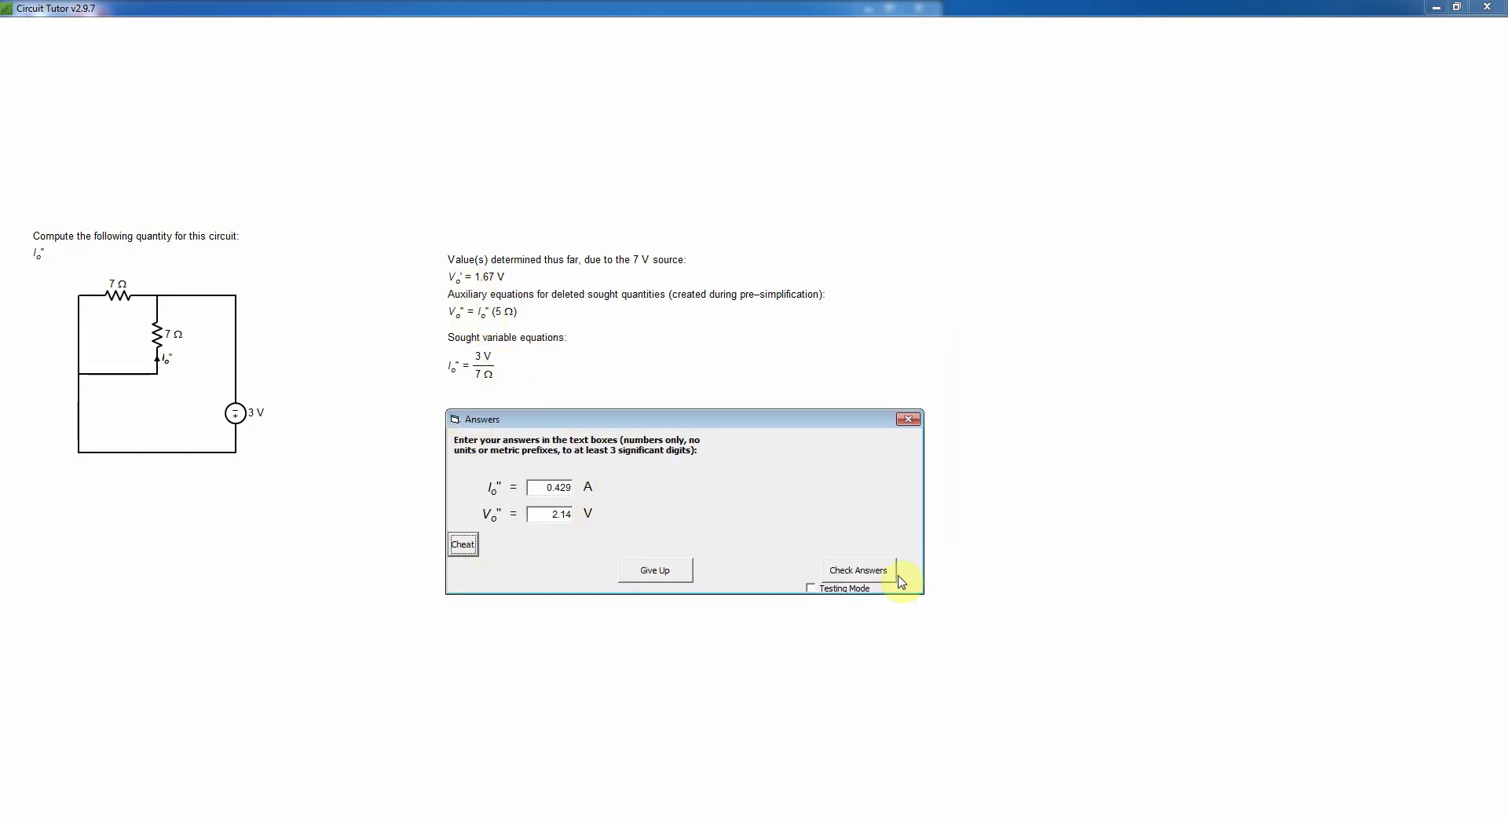
left_click(864, 574)
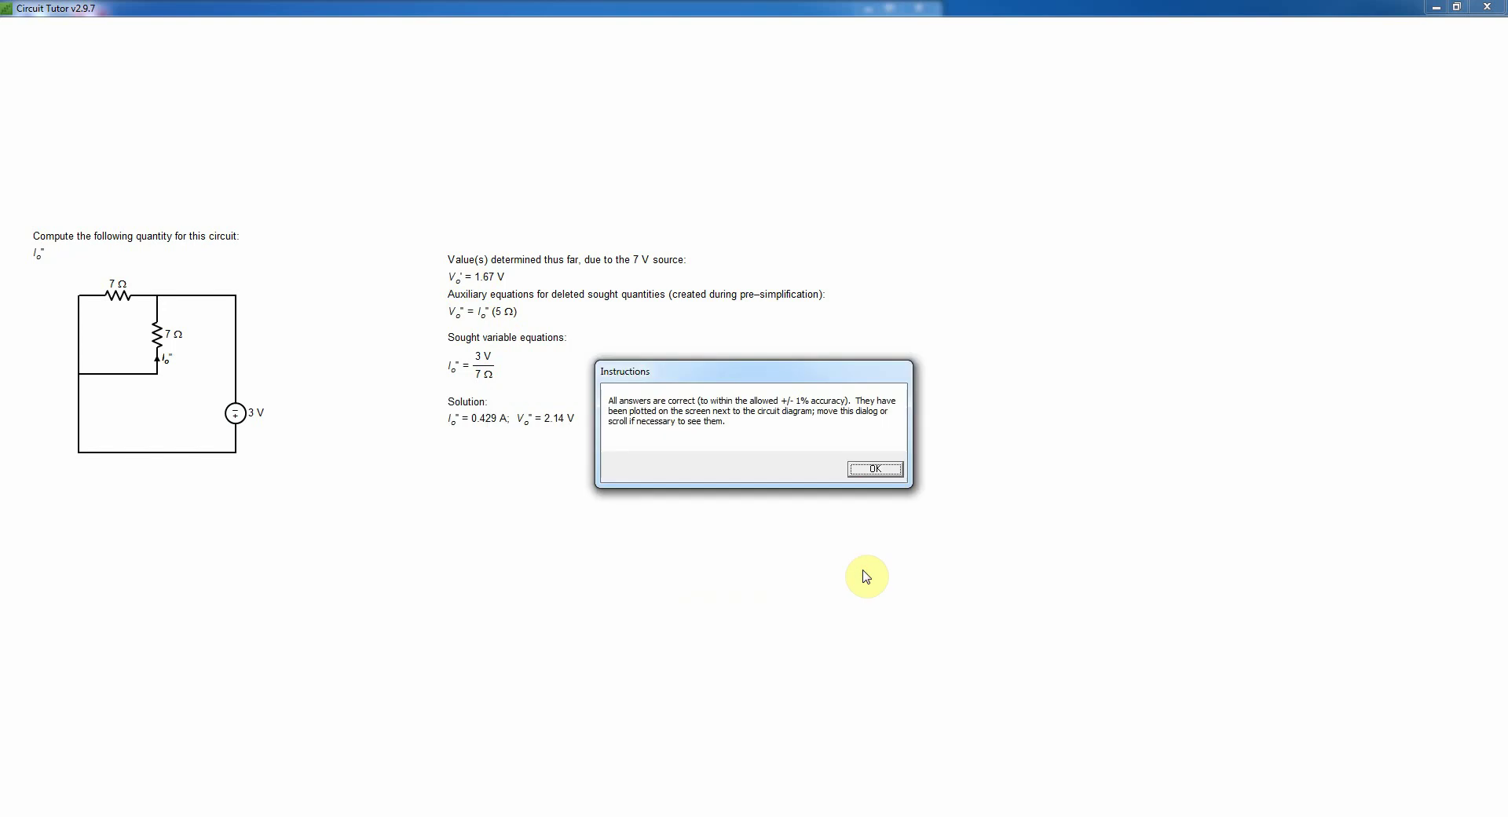
left_click(877, 470)
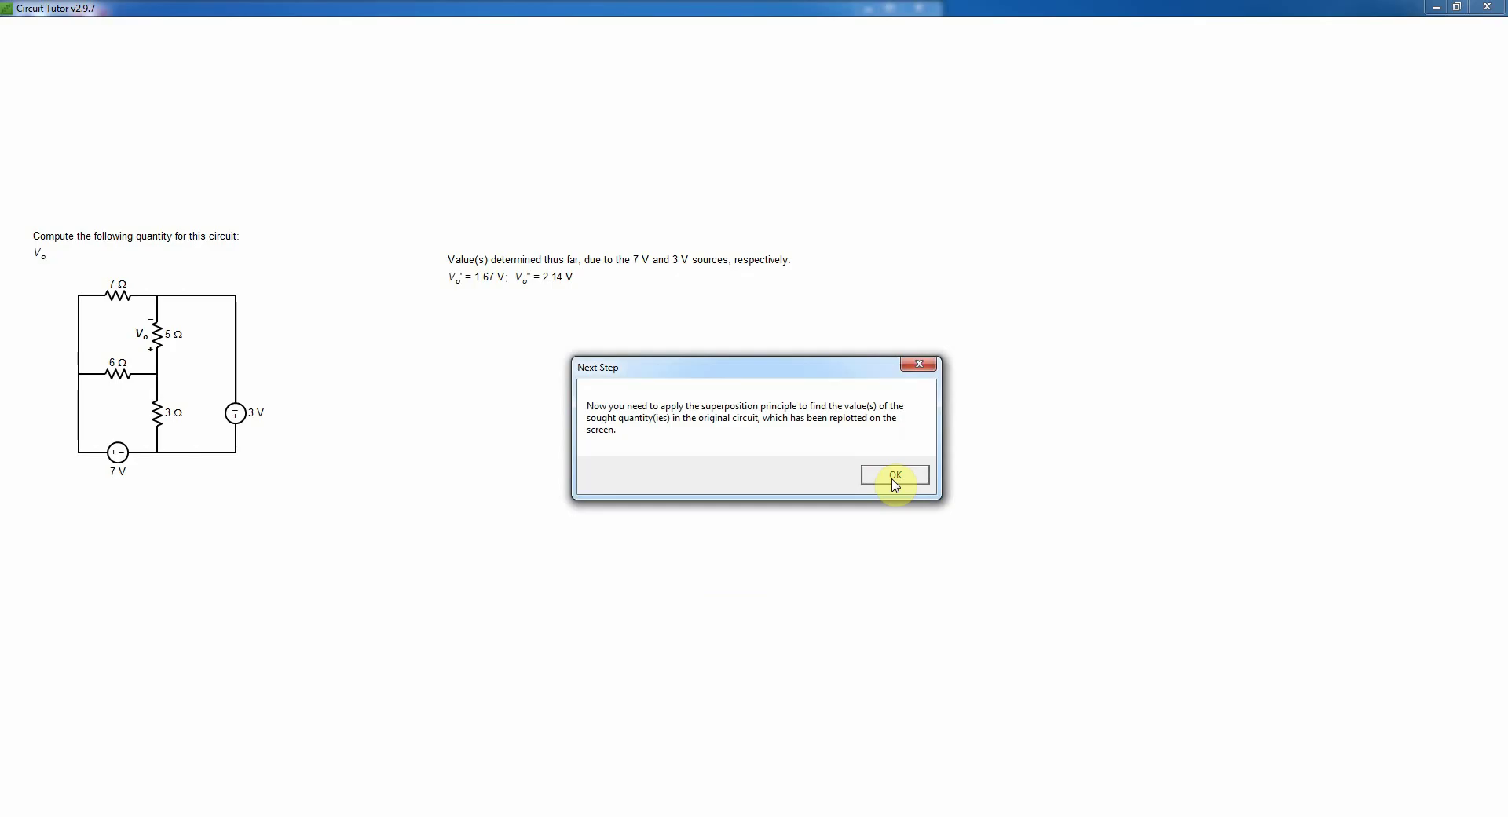
Submit the total Vo = 3.81 V and acknowledge it as correct
left_click(895, 479)
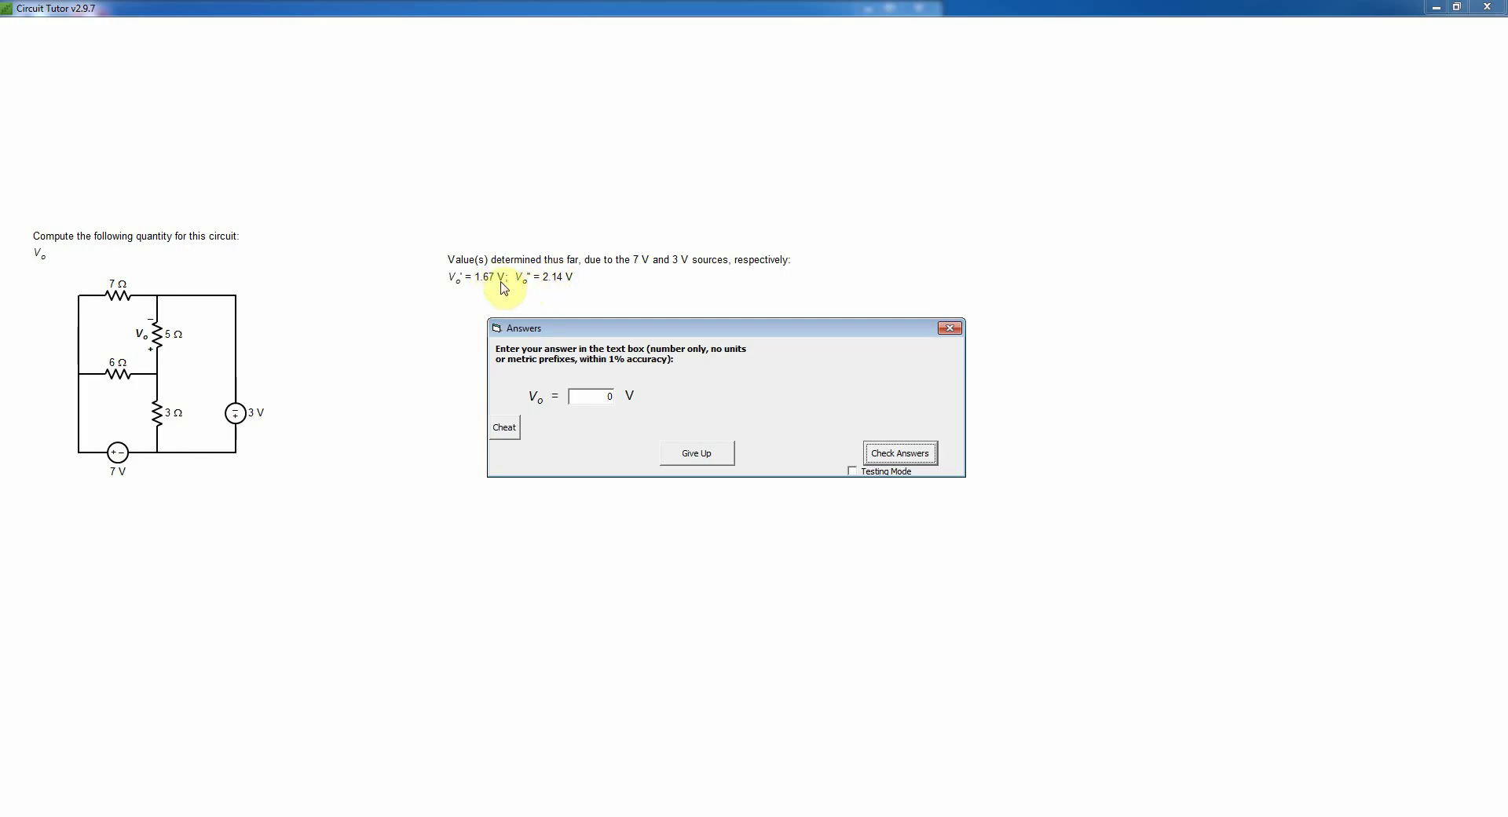
left_click(504, 427)
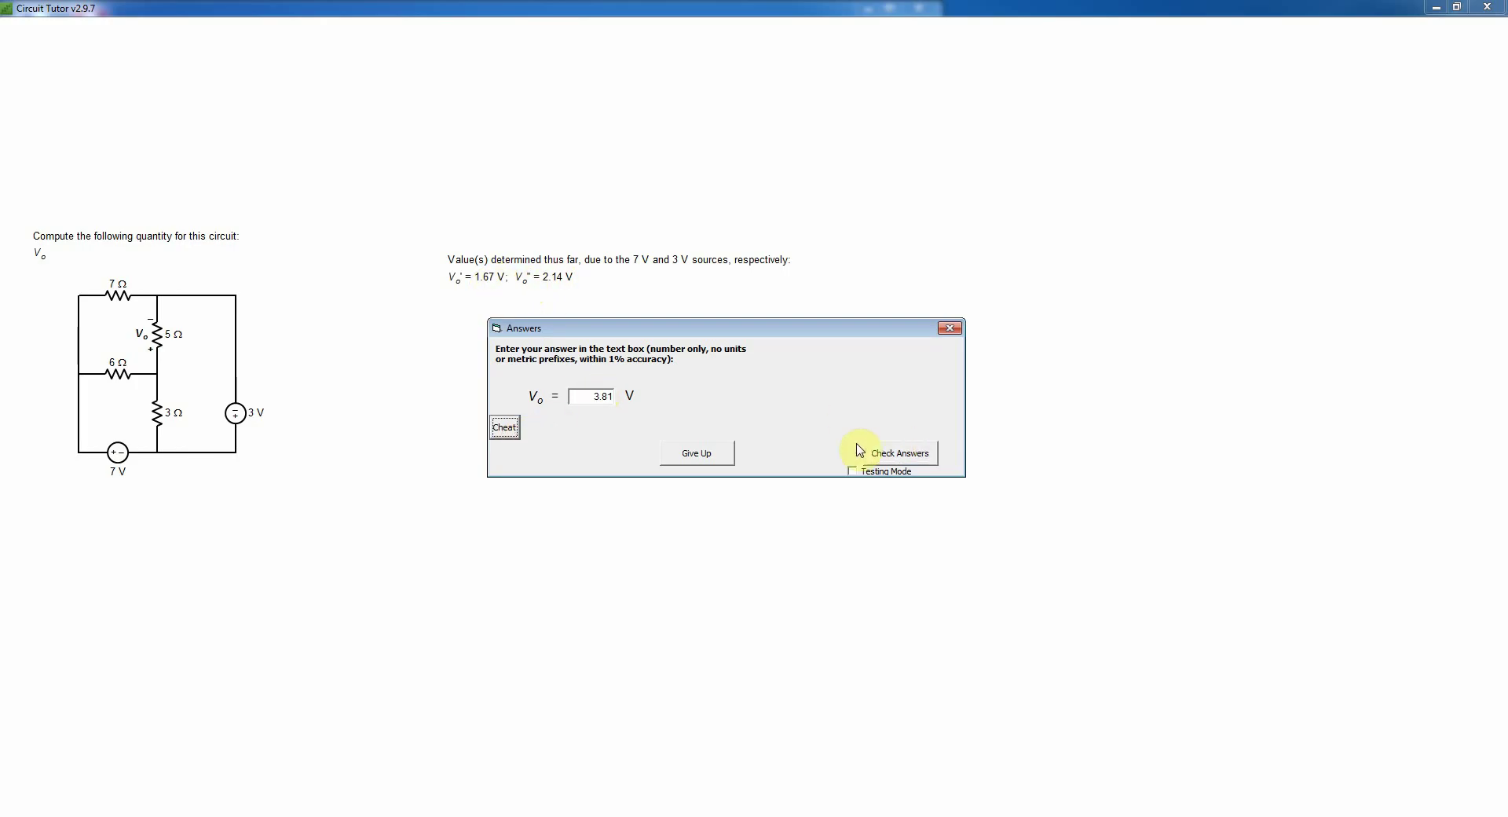
left_click(911, 454)
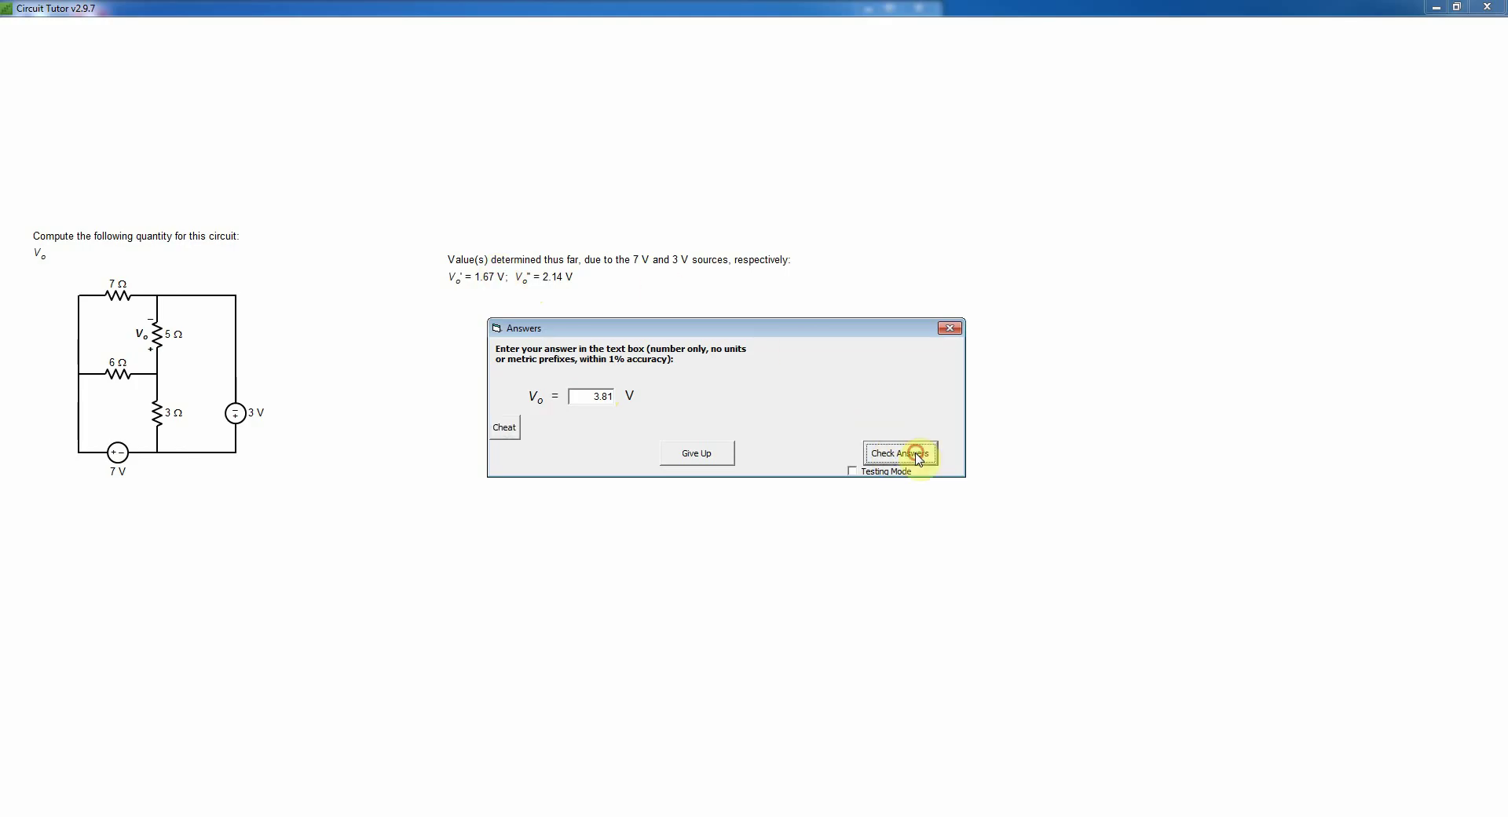
left_click(873, 470)
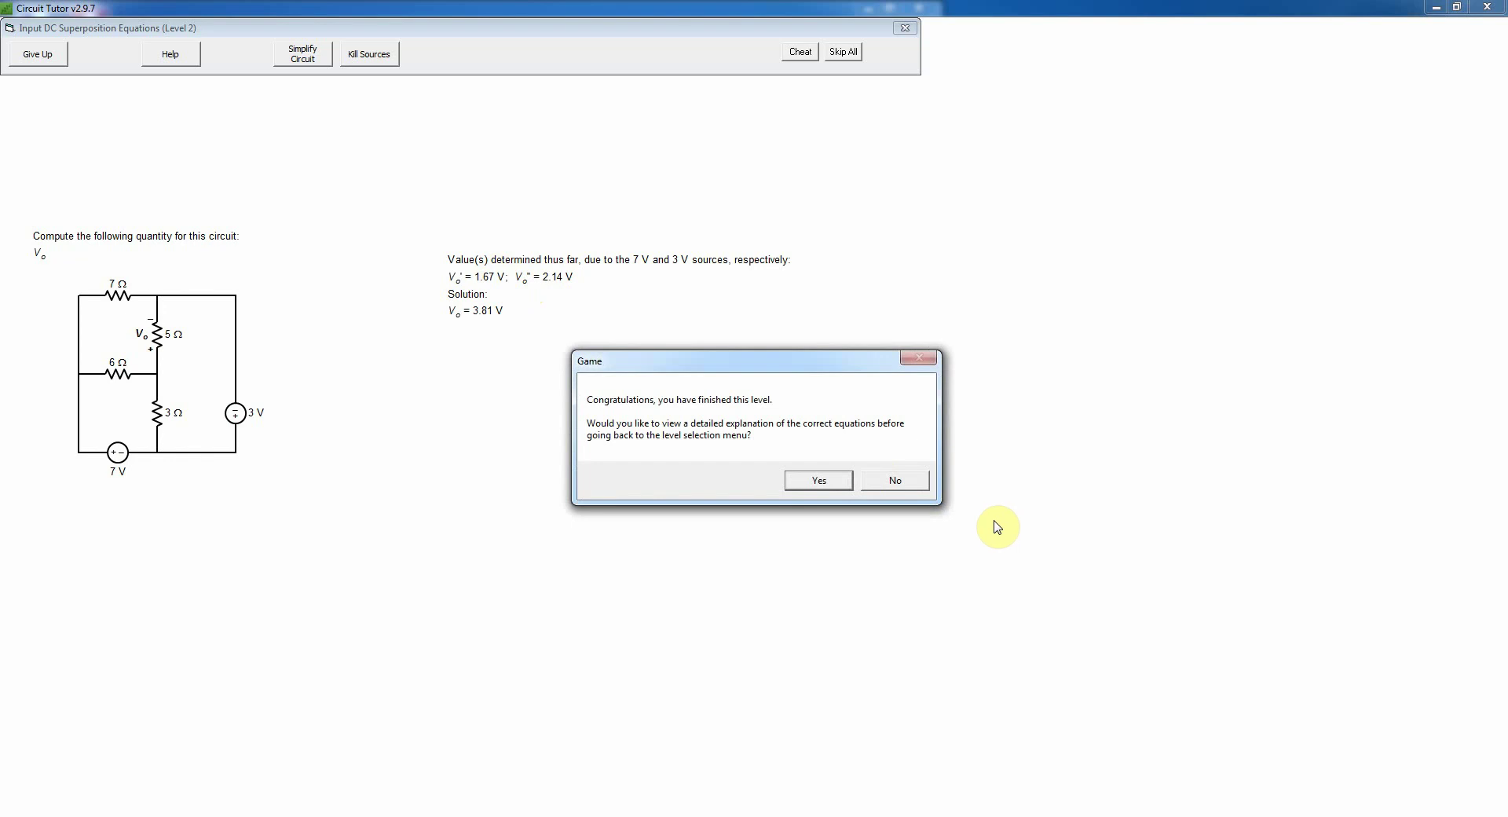
Open the detailed explanation of the solved superposition problem
left_click(823, 482)
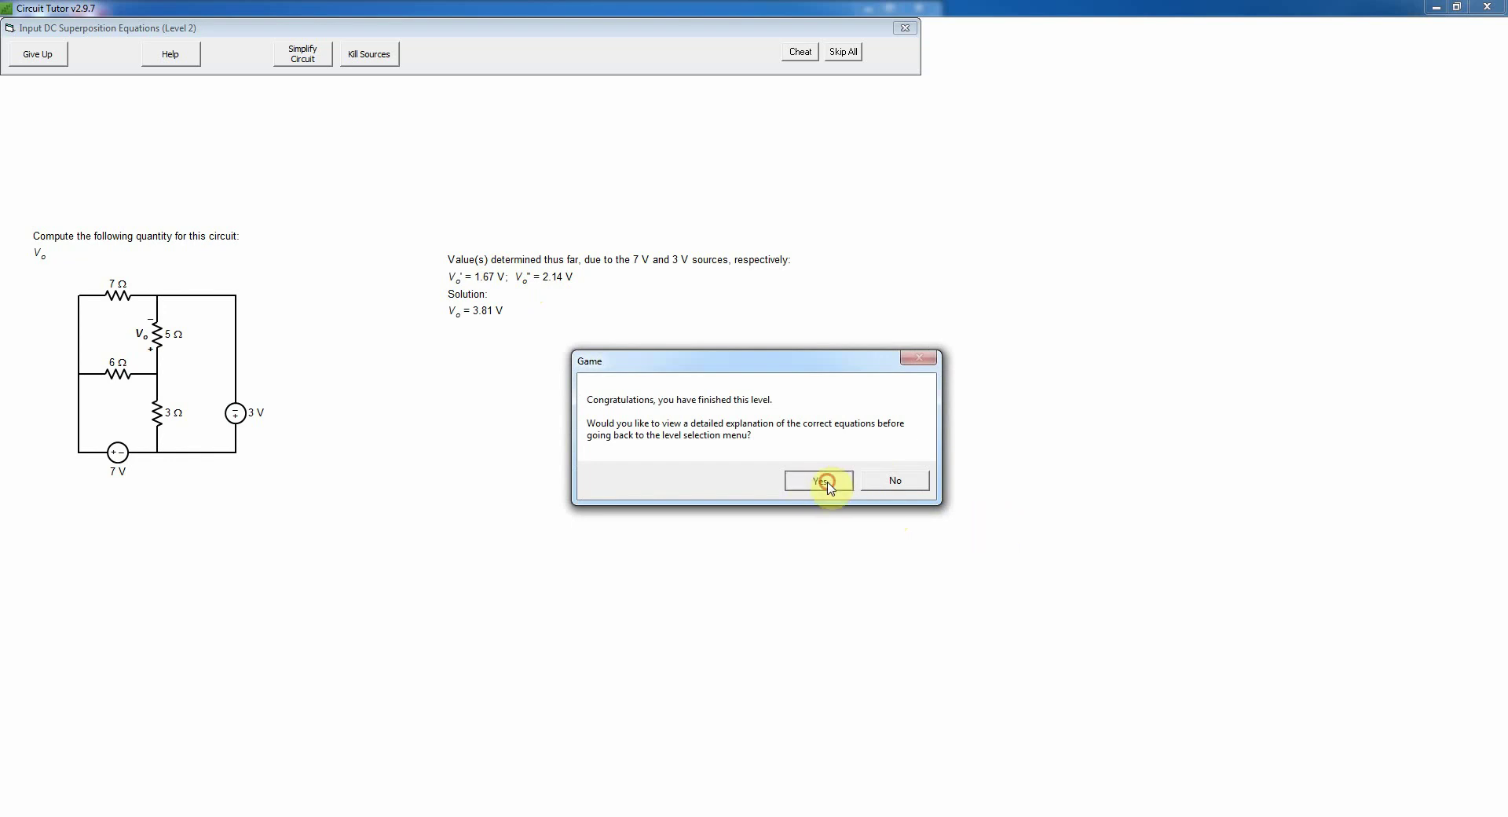